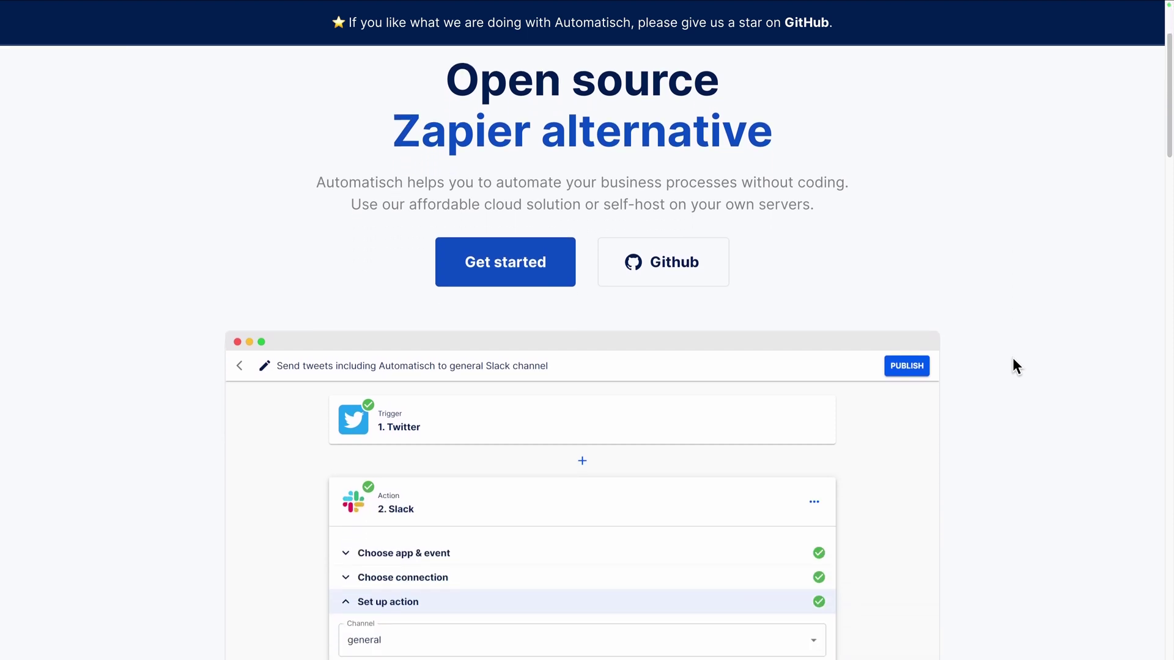
Step: Scroll through the Automatisch website's pricing cards
scroll(1012, 359, "down", 4)
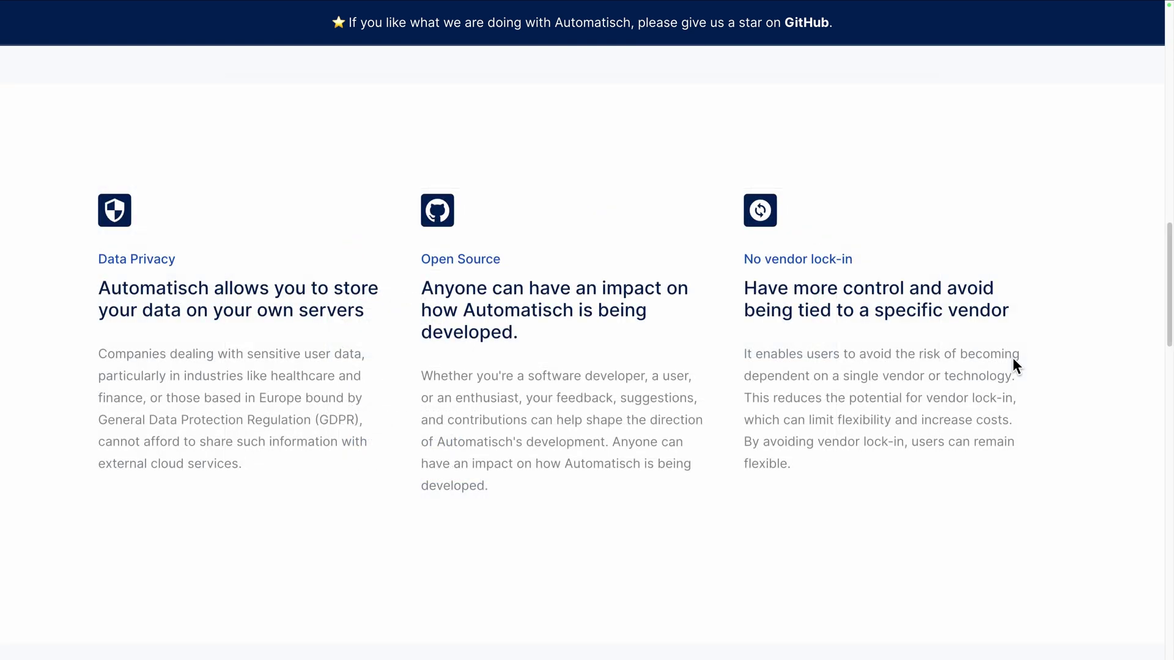
scroll(1013, 358, "down", 9)
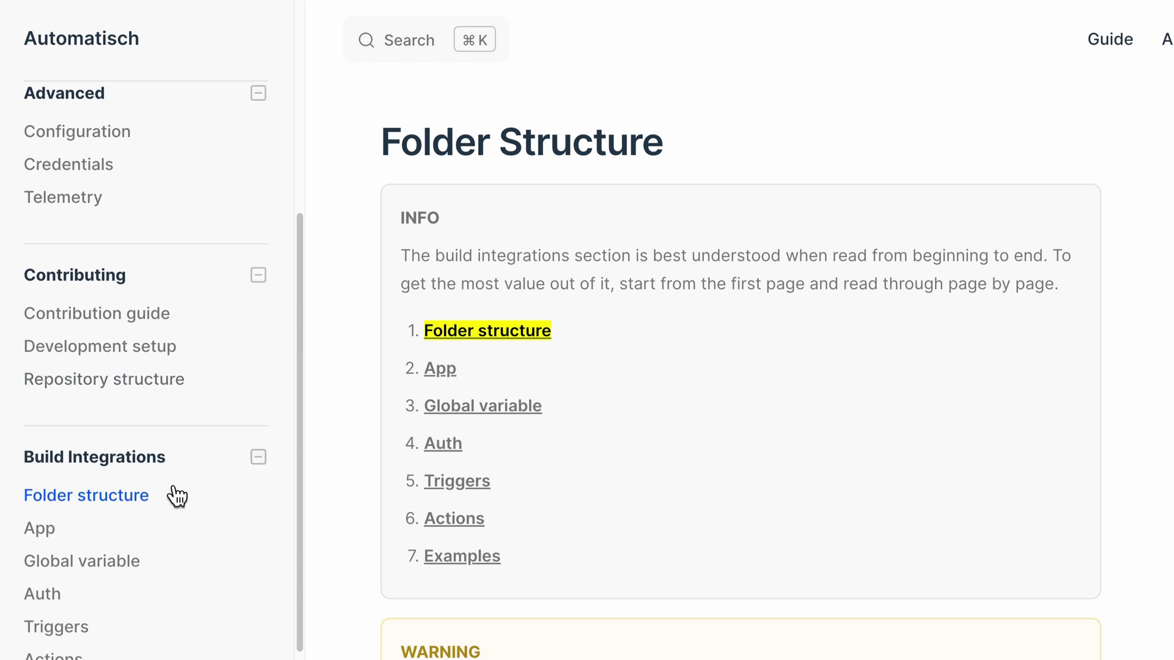
scroll(341, 430, "down", 10)
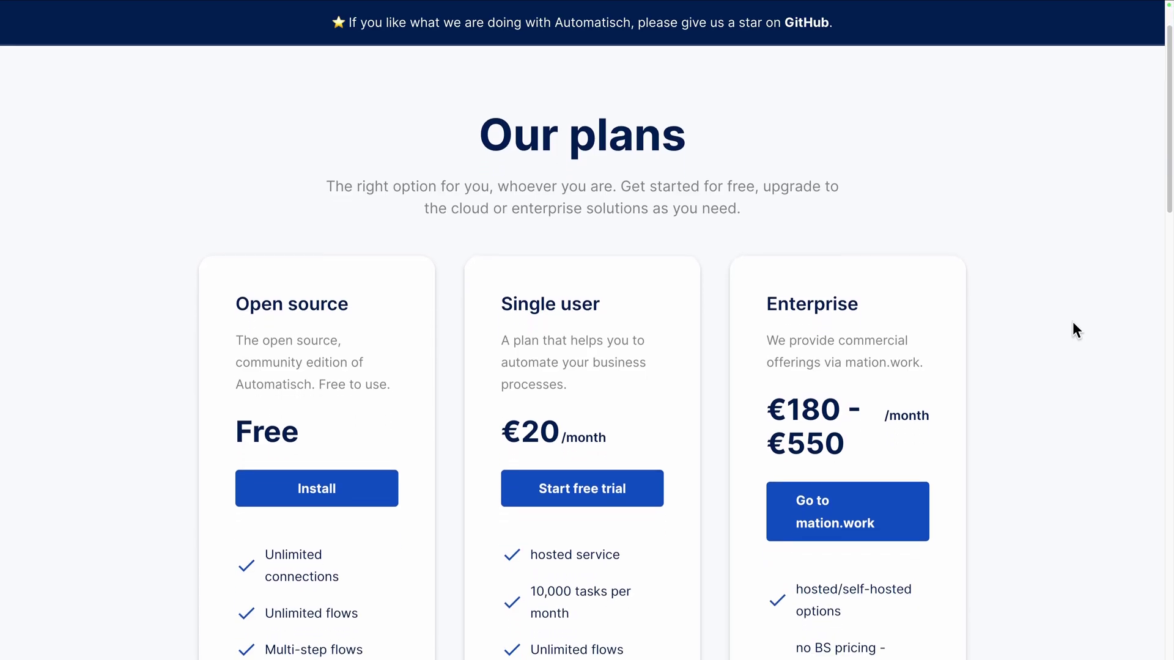
scroll(1073, 323, "down", 2)
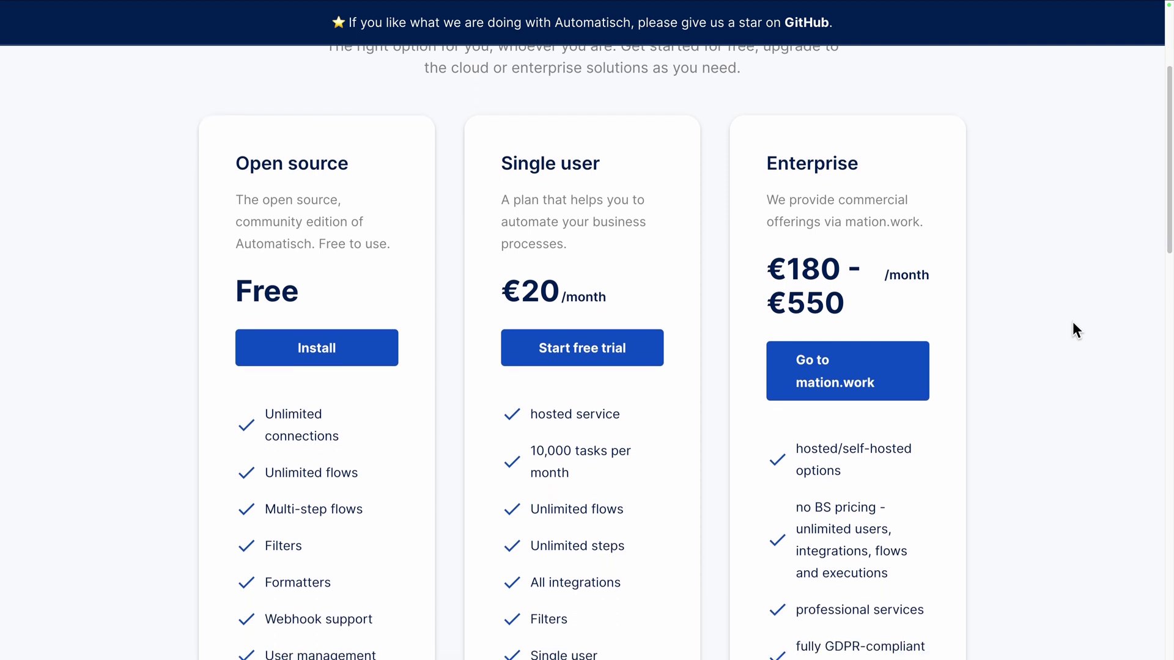
scroll(1073, 324, "down", 1)
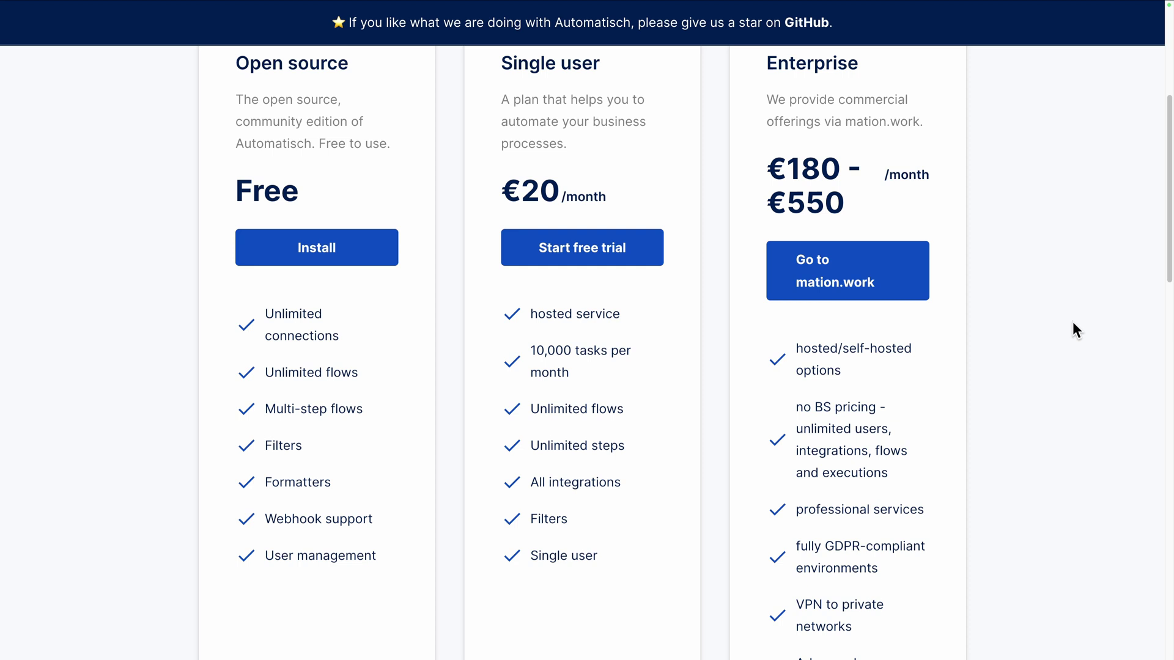
Step: Open the self-hosting installation guide and scroll down to the Docker Compose section
left_click(367, 250)
scroll(894, 339, "down", 3)
scroll(894, 339, "down", 3)
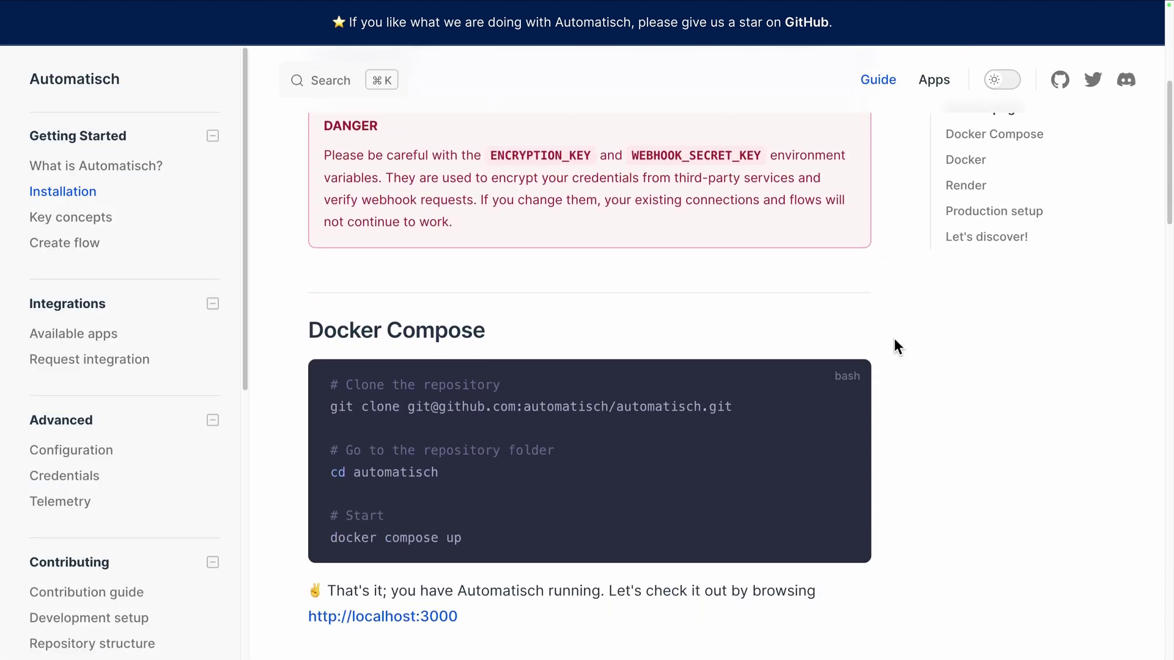
scroll(893, 340, "down", 3)
scroll(893, 339, "down", 2)
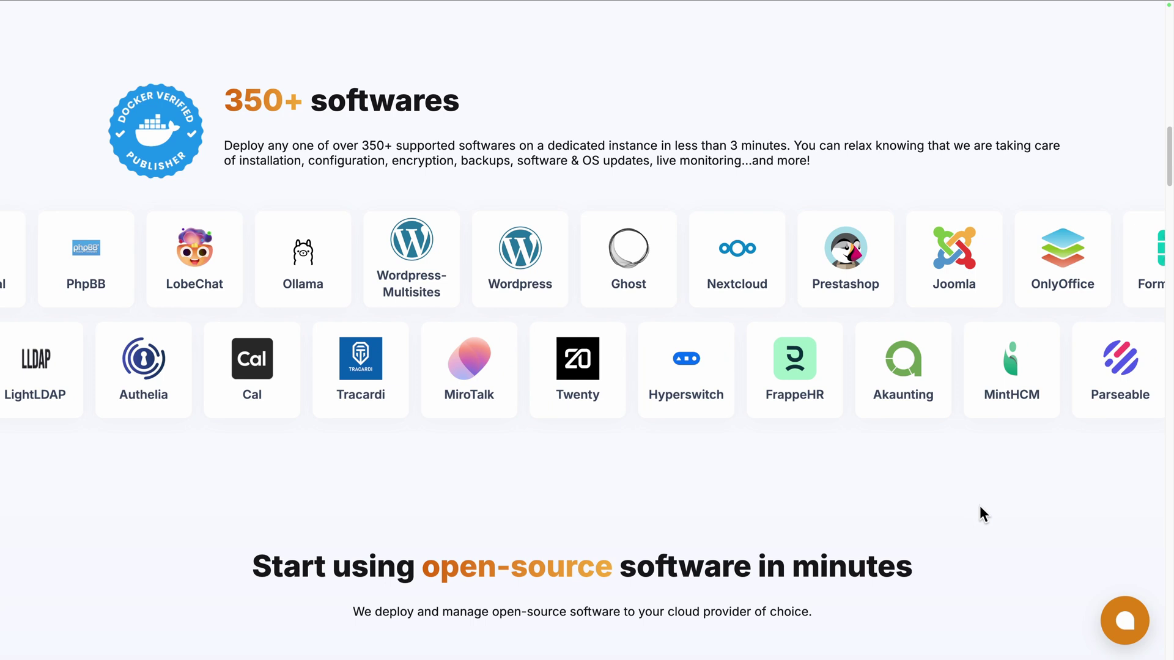
scroll(980, 513, "down", 1)
scroll(980, 508, "down", 6)
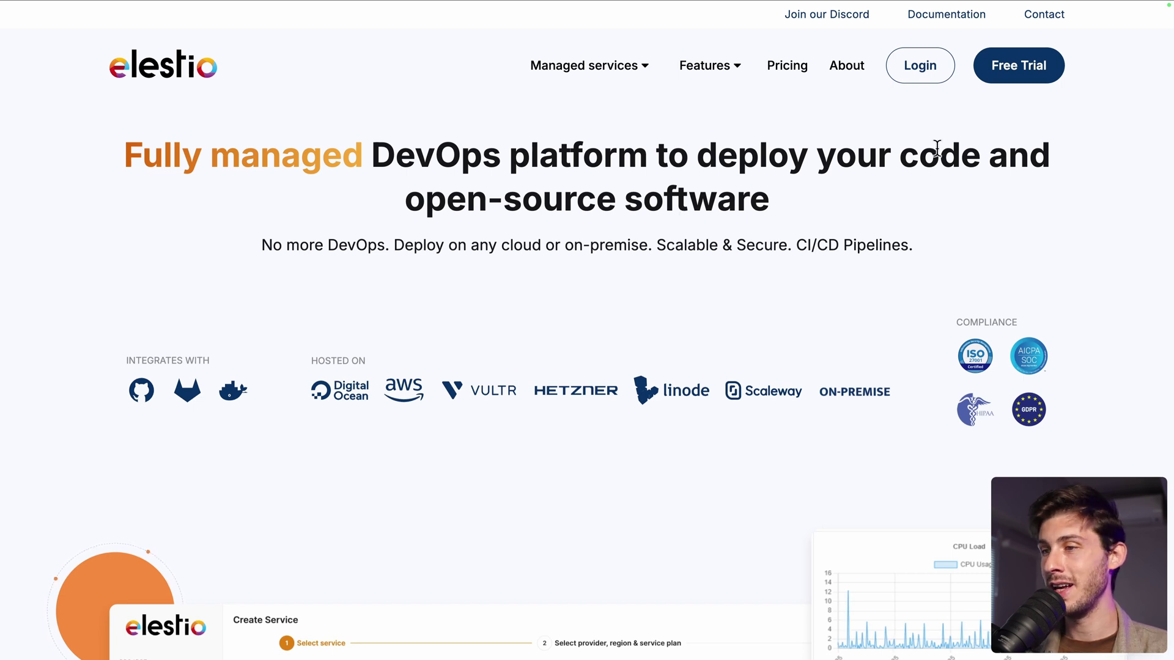
Step: Log in to Elestio and choose Automatisch, found by searching 'autom', as the new service
left_click(917, 82)
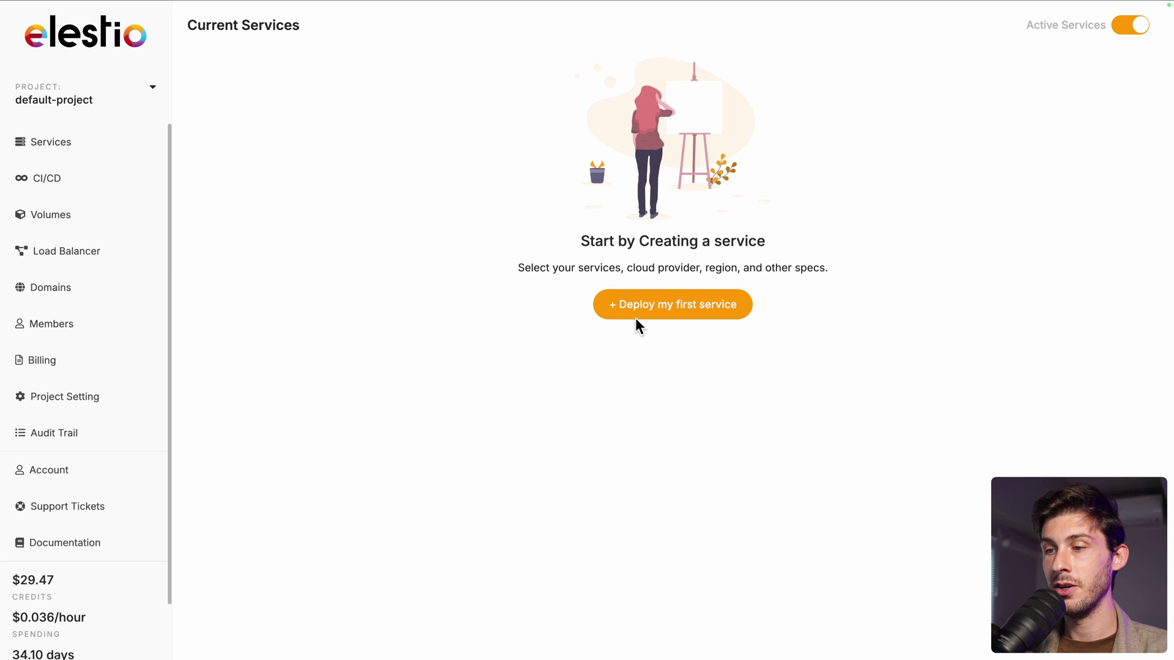
left_click(660, 312)
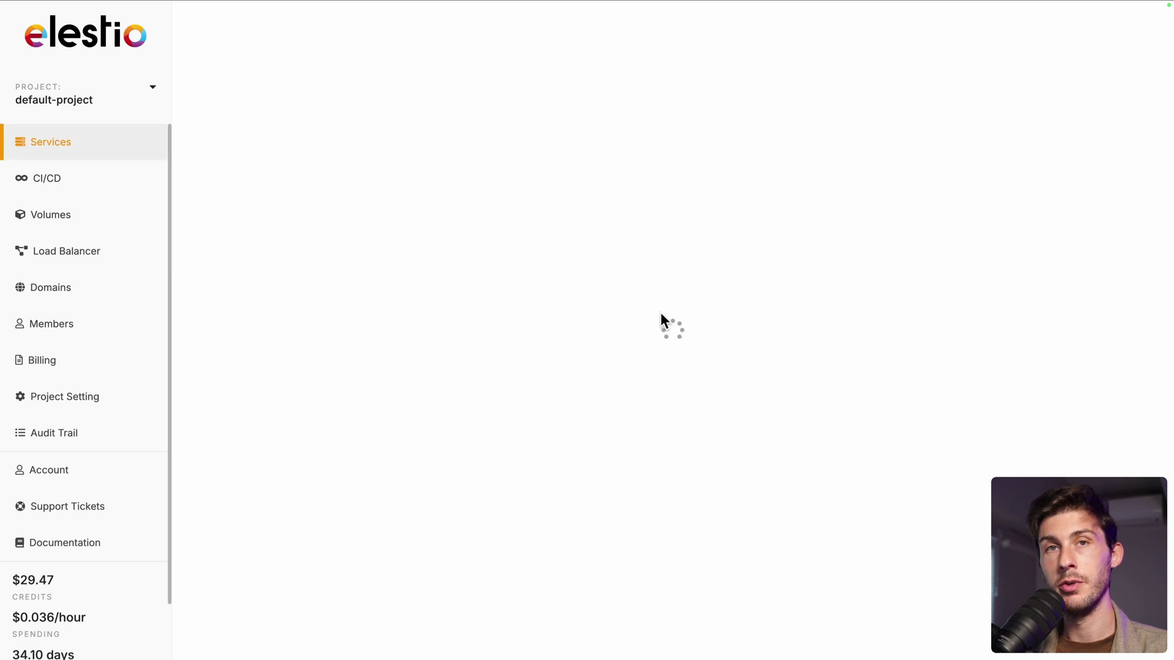
type("autom")
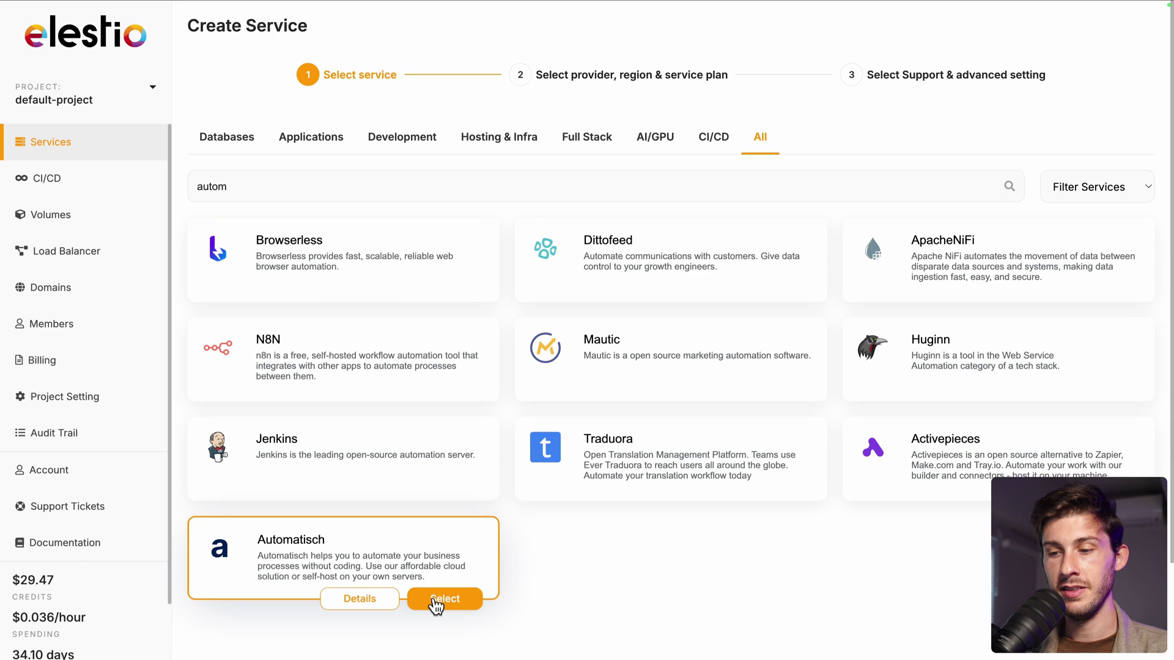
left_click(440, 601)
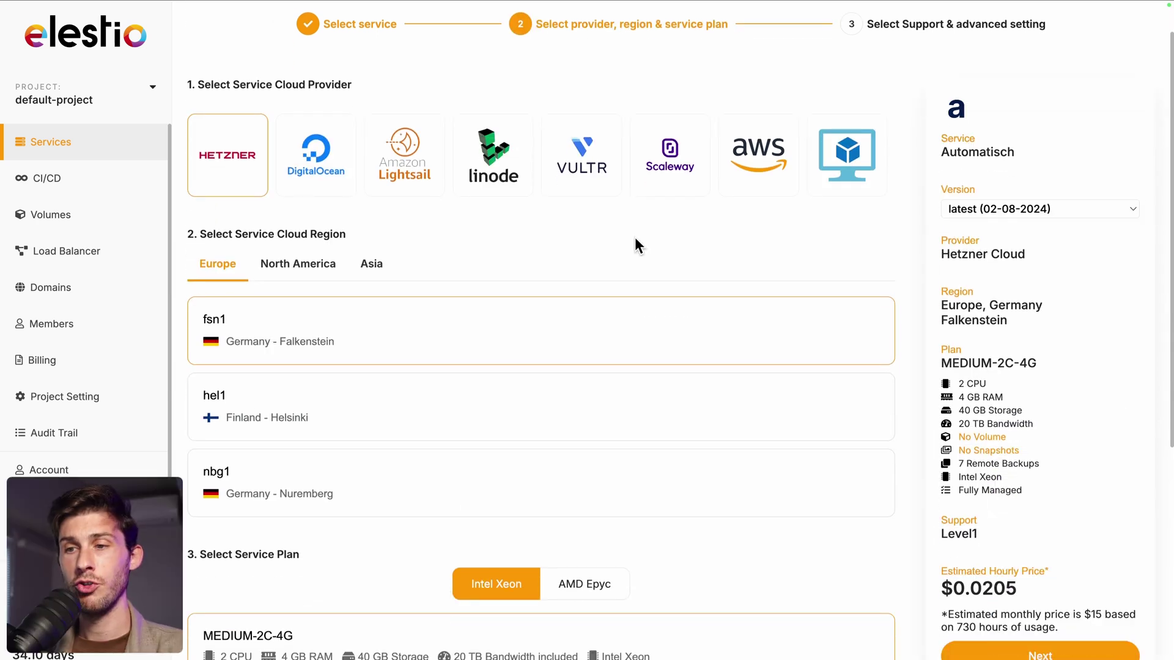
Step: Host it on Hetzner in Falkenstein (fsn1) with MEDIUM-2C-4G, keeping Level 1 support
left_click(851, 177)
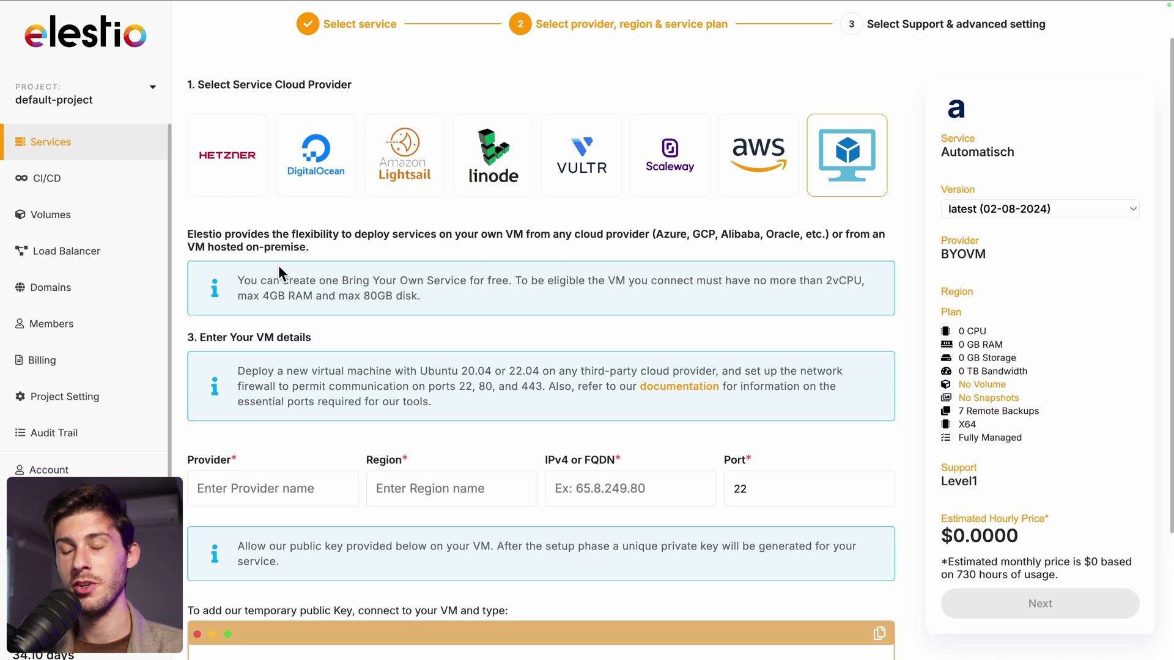
left_click(237, 177)
scroll(433, 359, "down", 2)
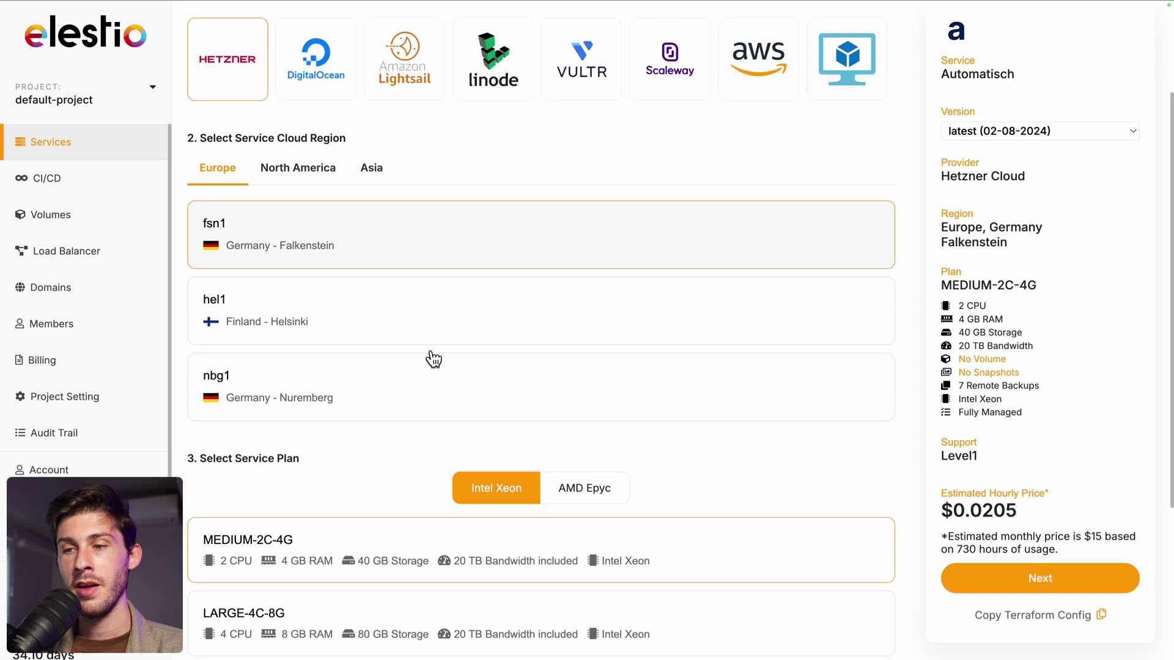
scroll(374, 335, "down", 4)
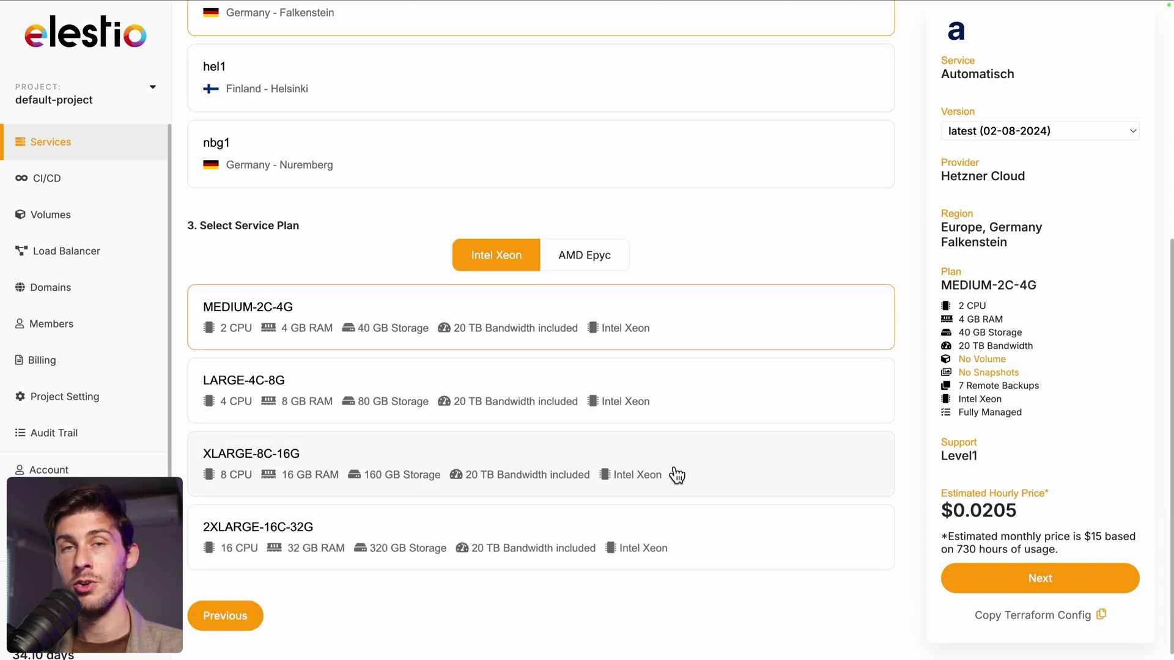
left_click(1014, 577)
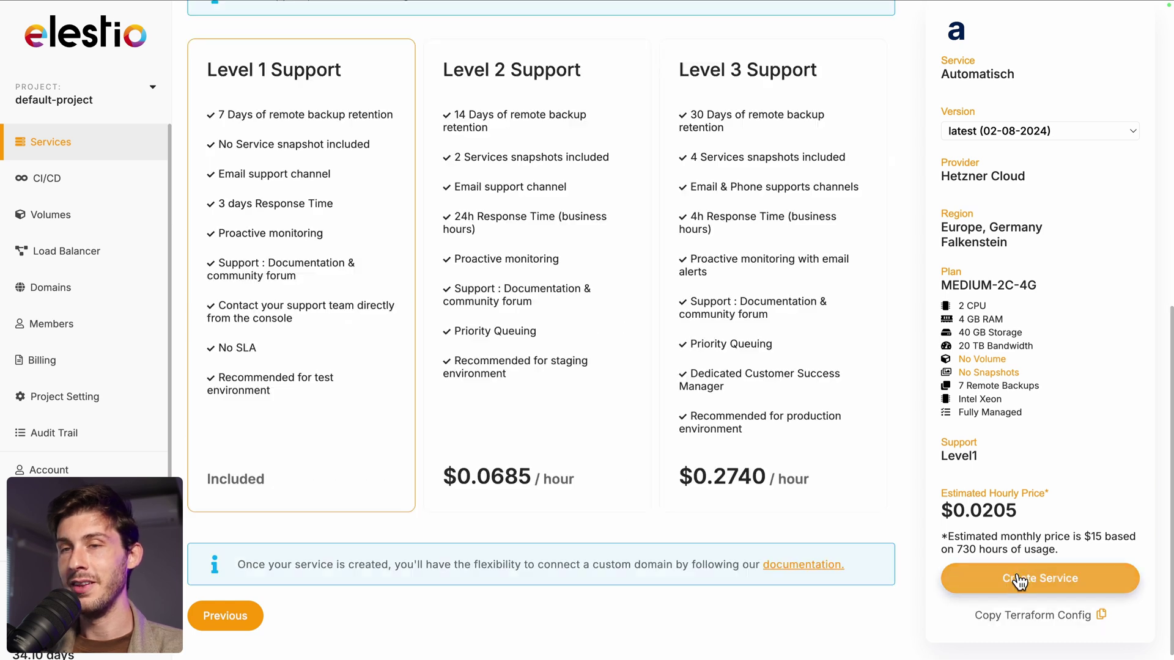
scroll(483, 190, "down", 6)
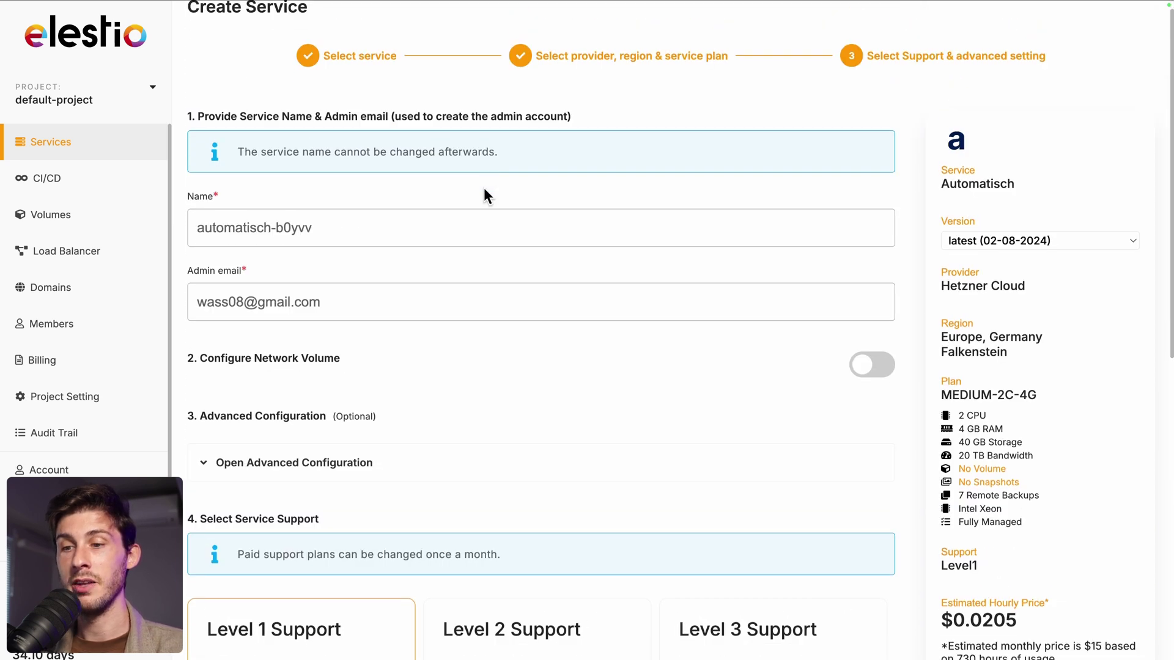
scroll(483, 195, "down", 1)
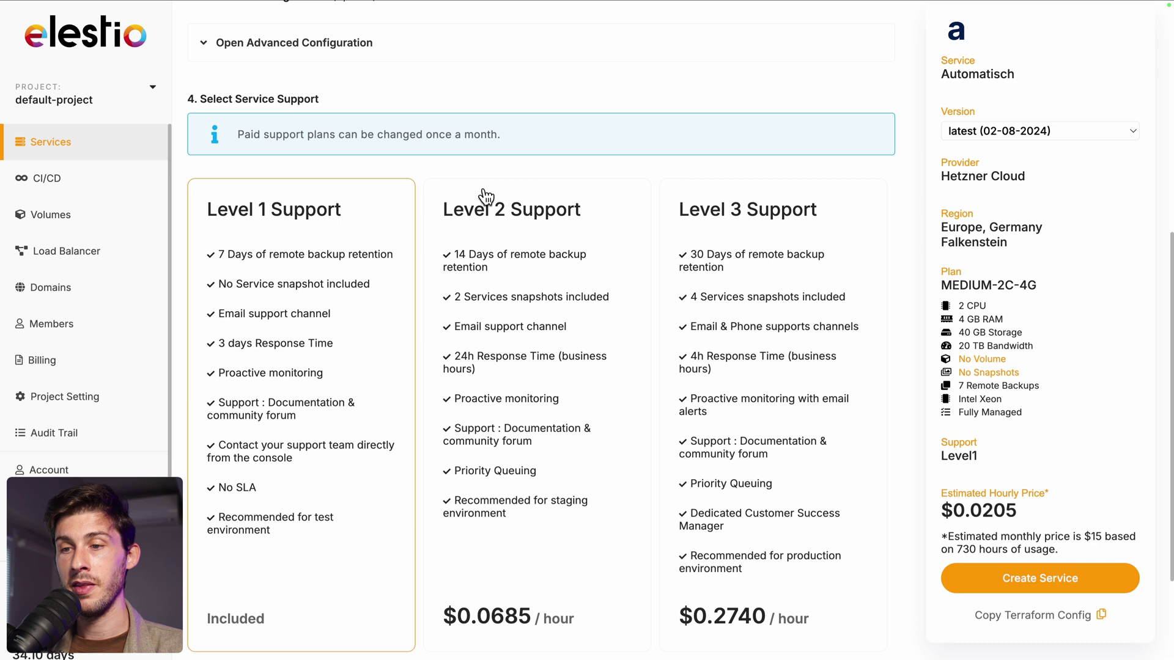
scroll(486, 195, "down", 1)
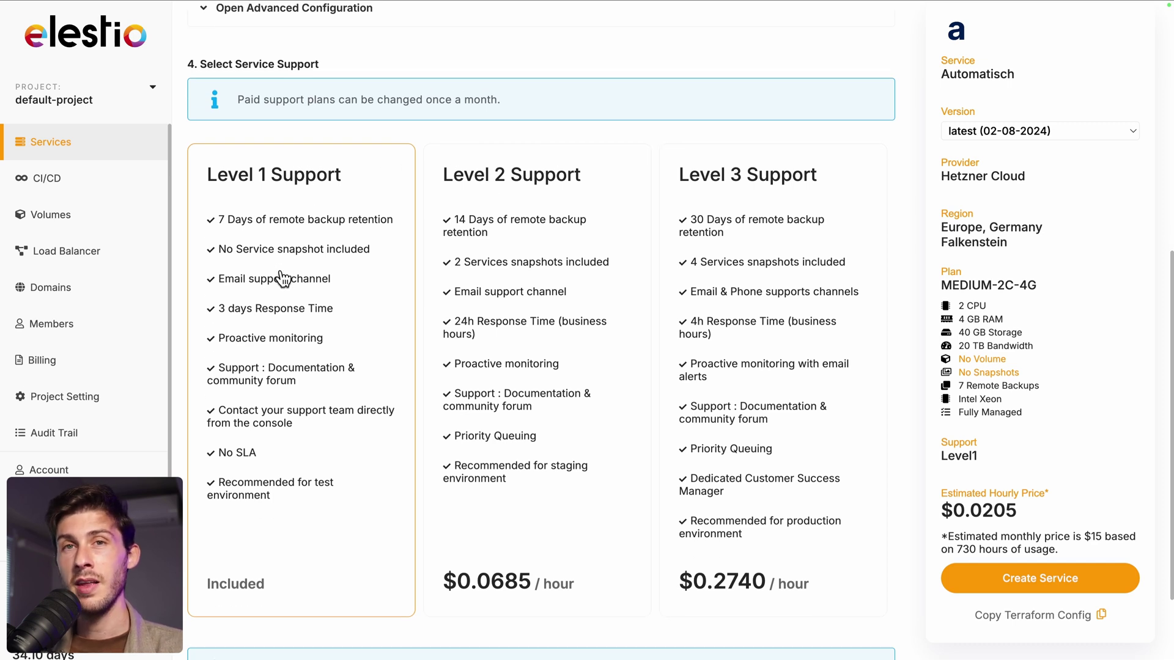
Step: Create the service, then follow the ready email's password link and copy the admin password
left_click(1016, 584)
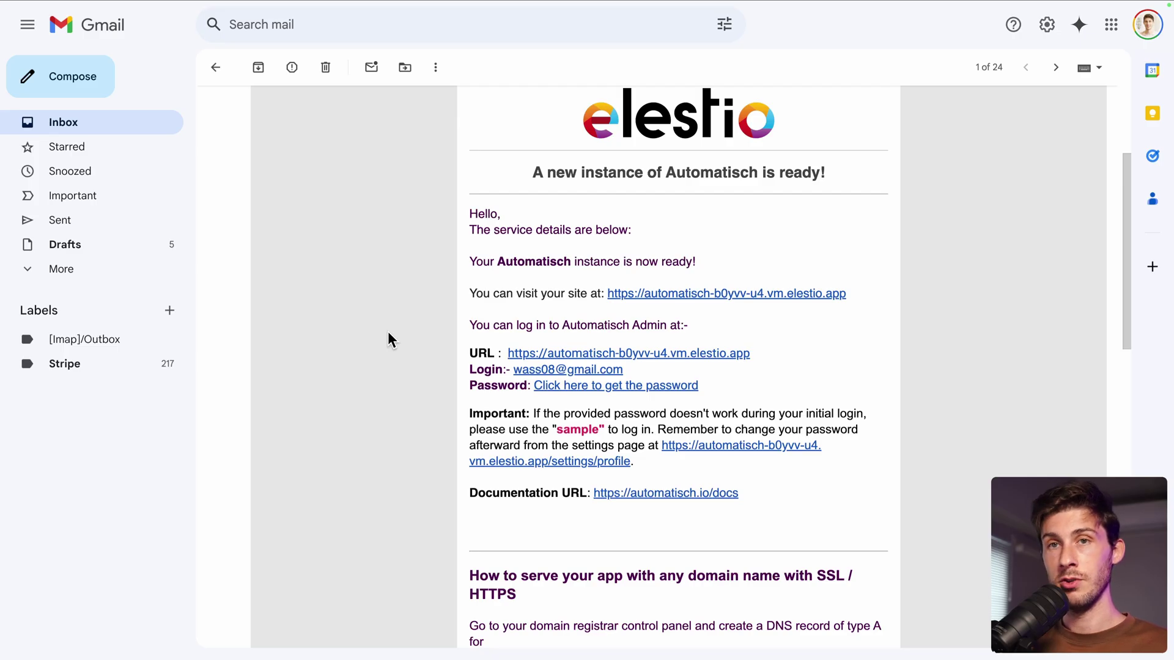
scroll(387, 332, "down", 1)
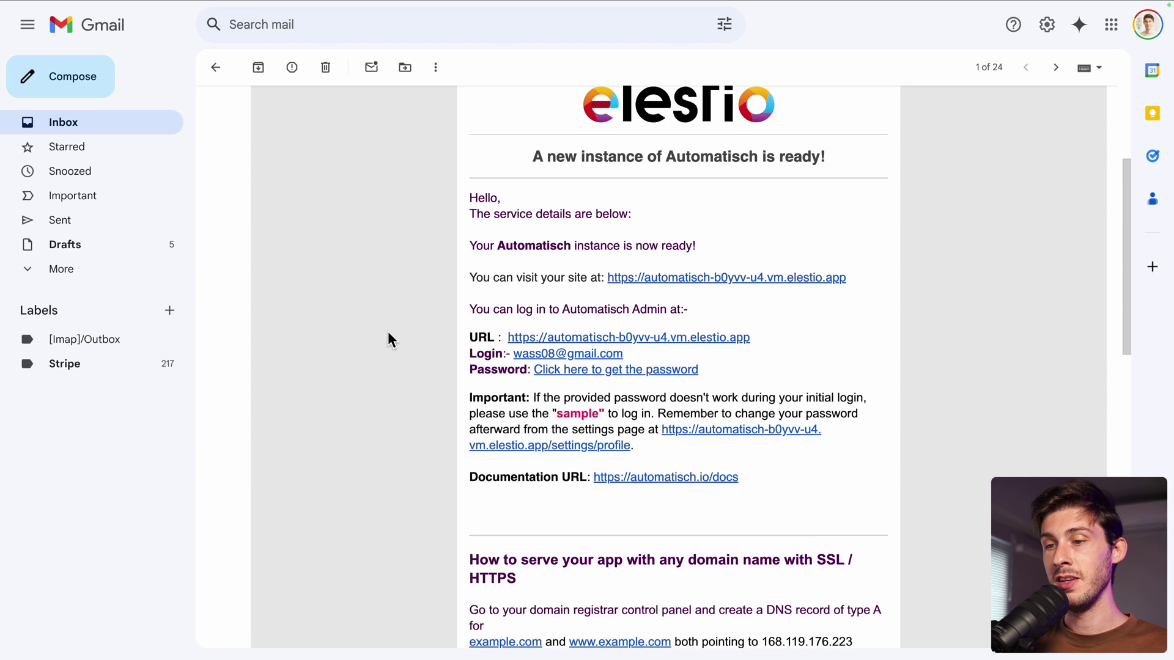
left_click(553, 370)
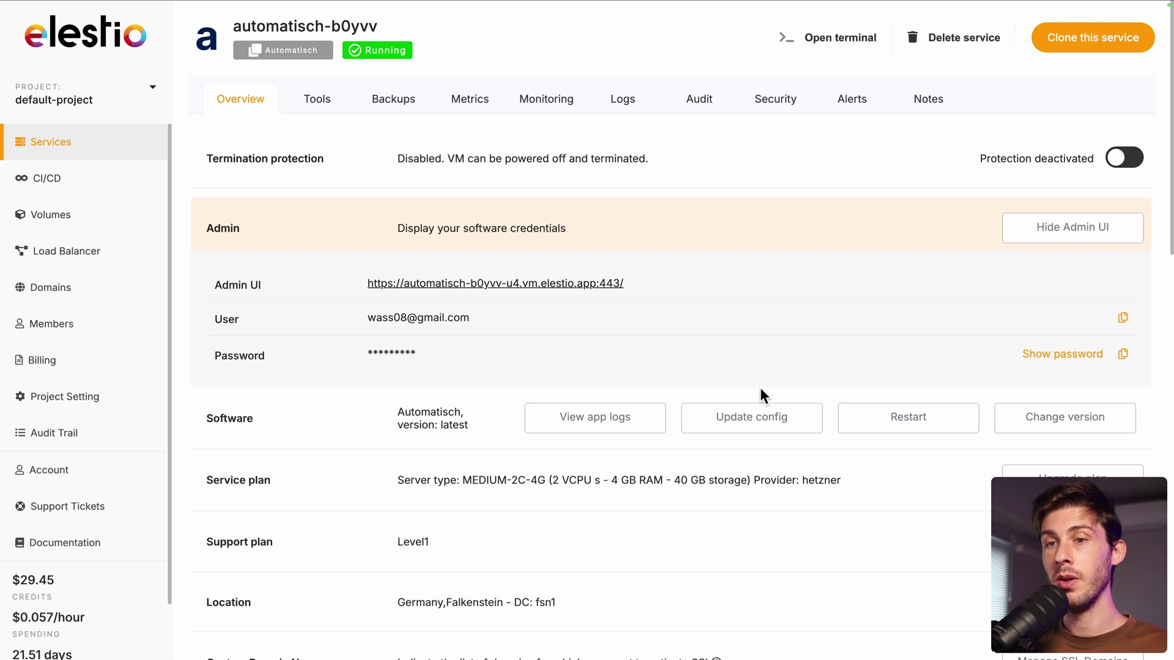
left_click(1125, 358)
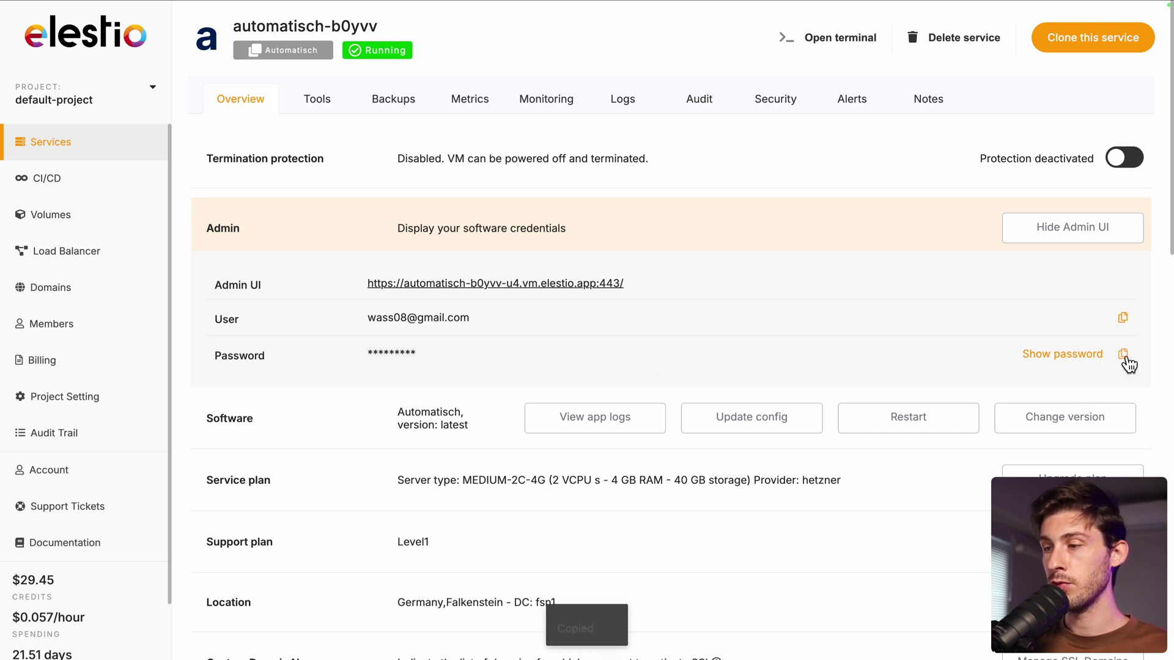
Step: Open the Admin UI link and log in with the autofilled admin email and password
left_click(426, 285)
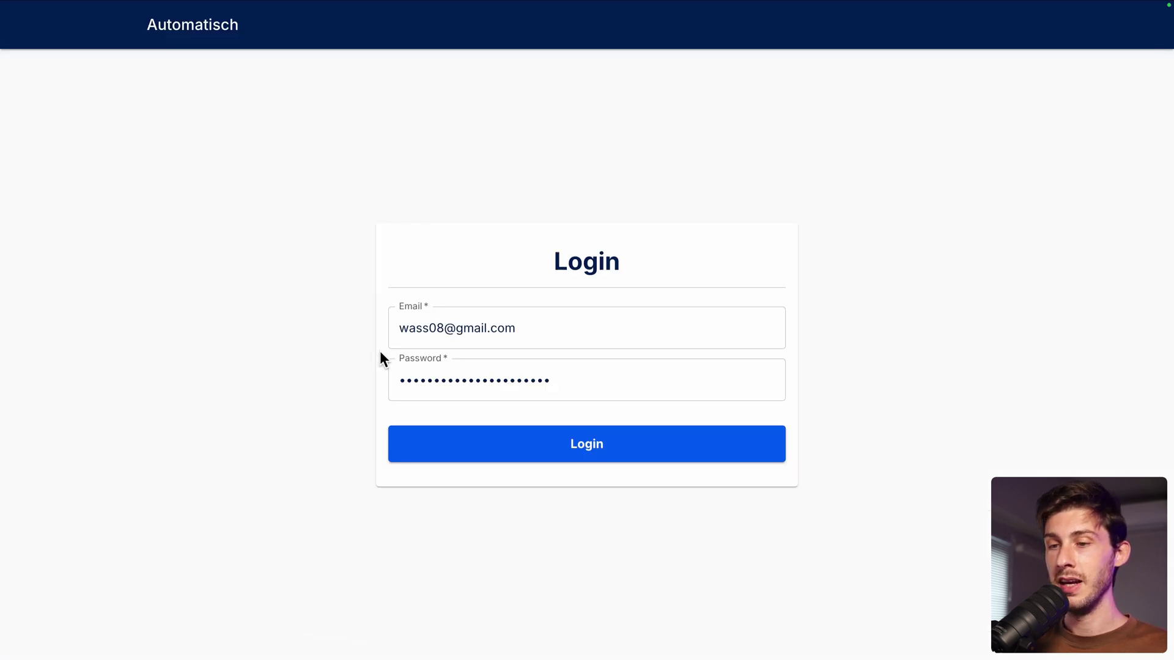
left_click(572, 456)
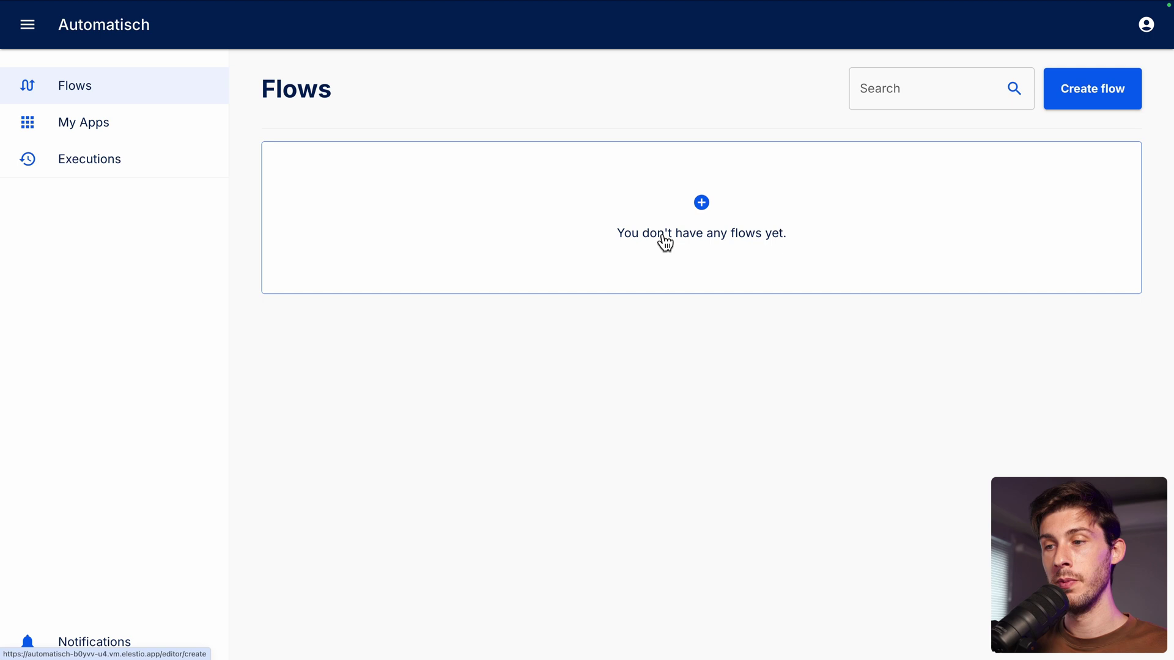
Step: Create an empty flow and browse the trigger step's Choose an app list
left_click(694, 215)
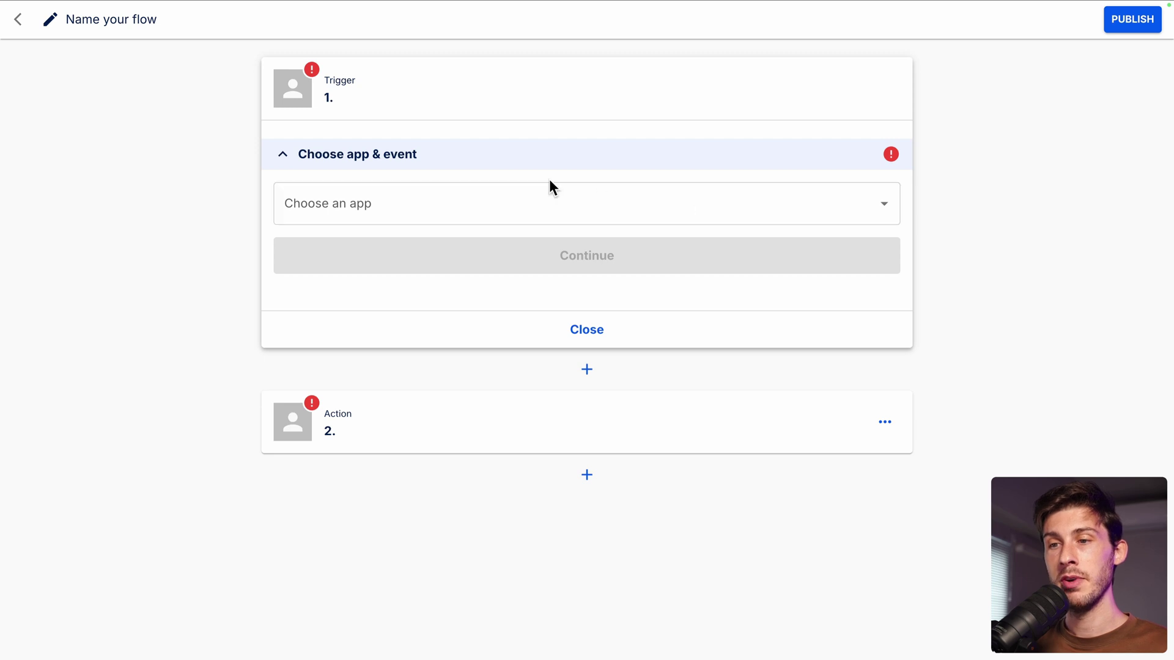
left_click(447, 211)
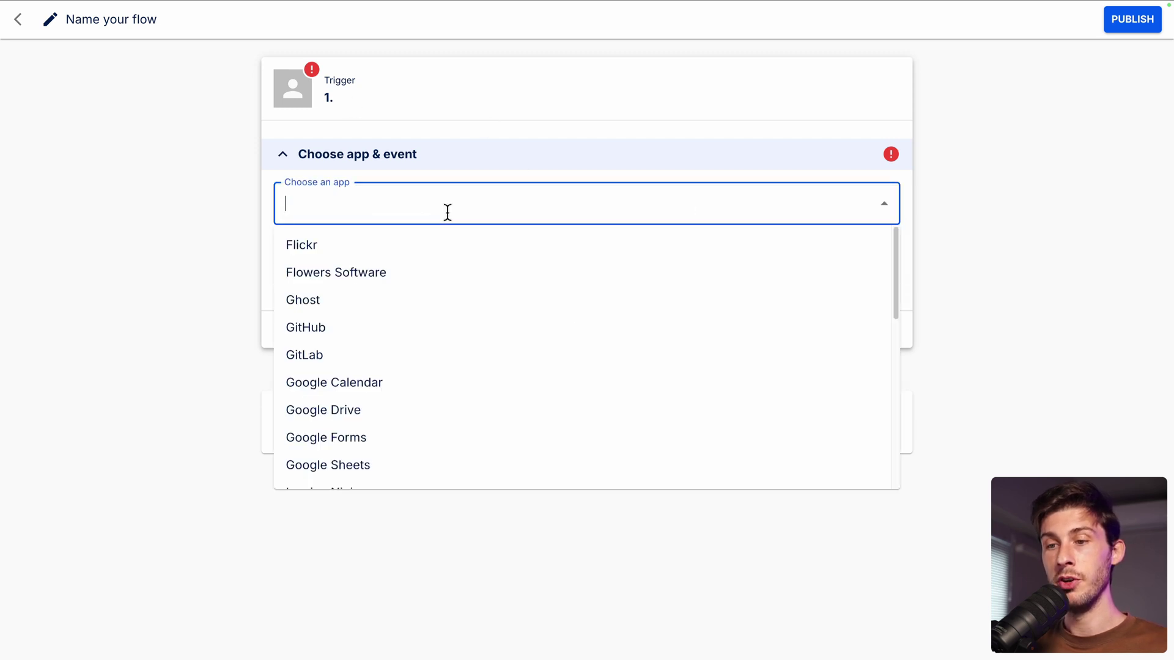
scroll(480, 370, "down", 10)
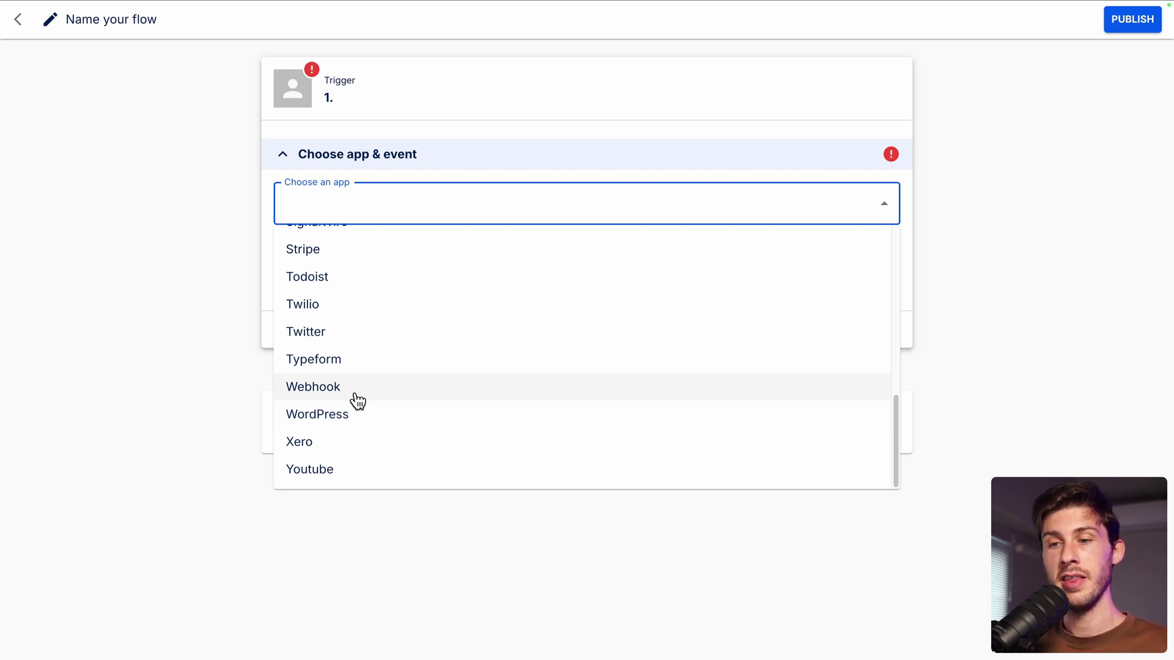
left_click(144, 361)
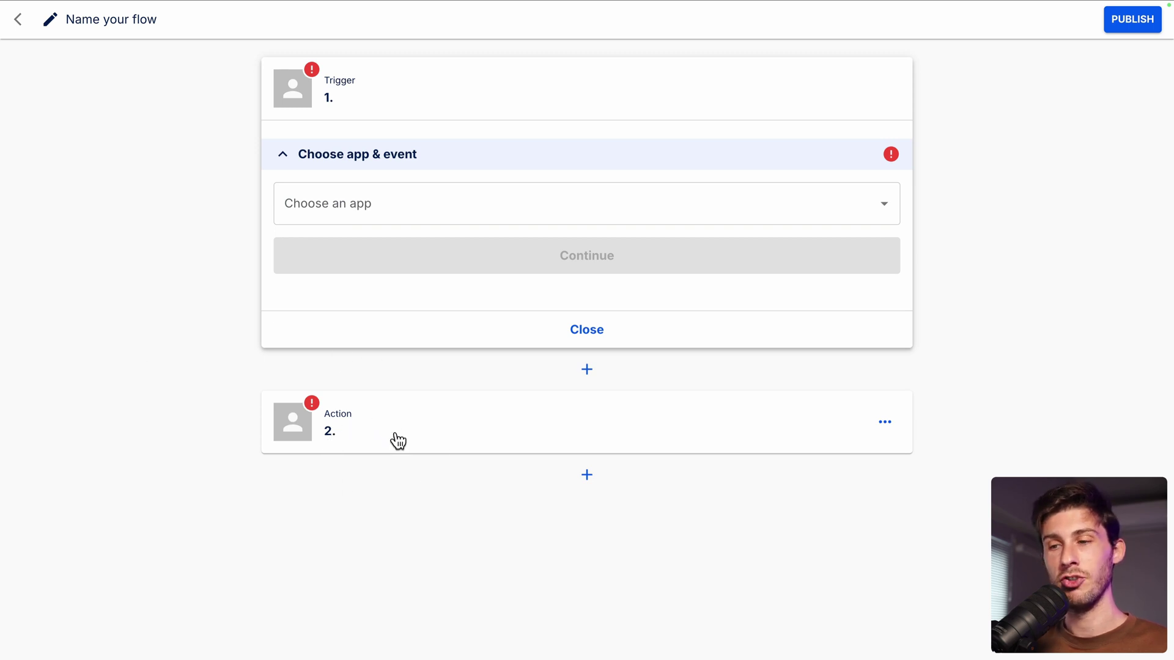
left_click(406, 204)
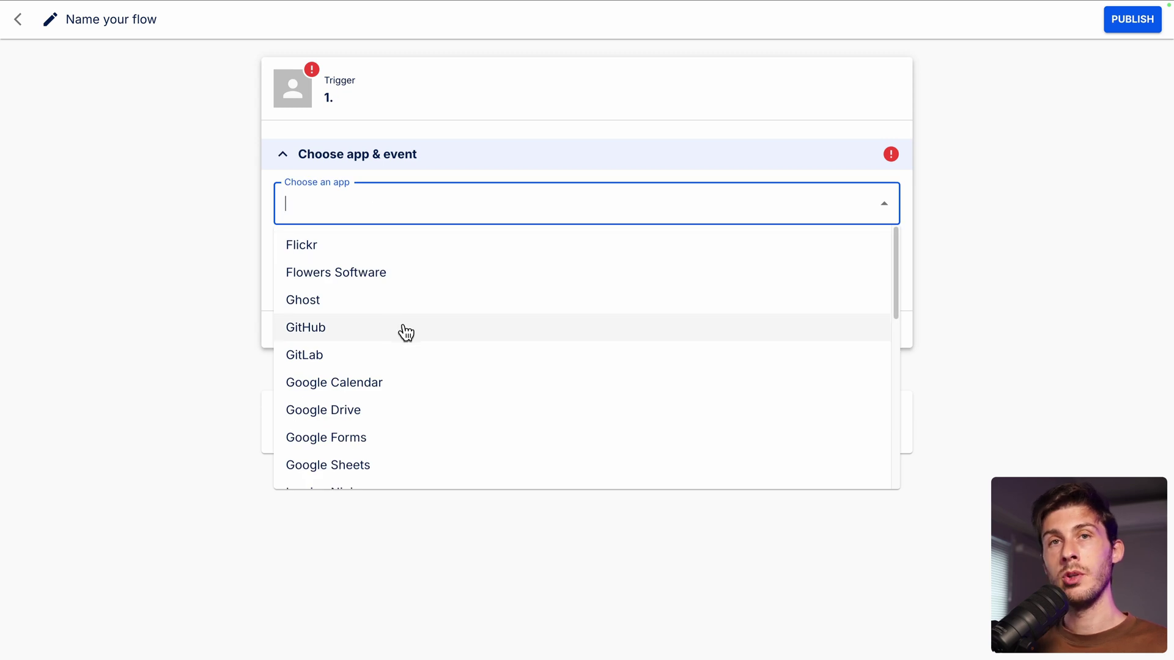
scroll(477, 286, "down", 6)
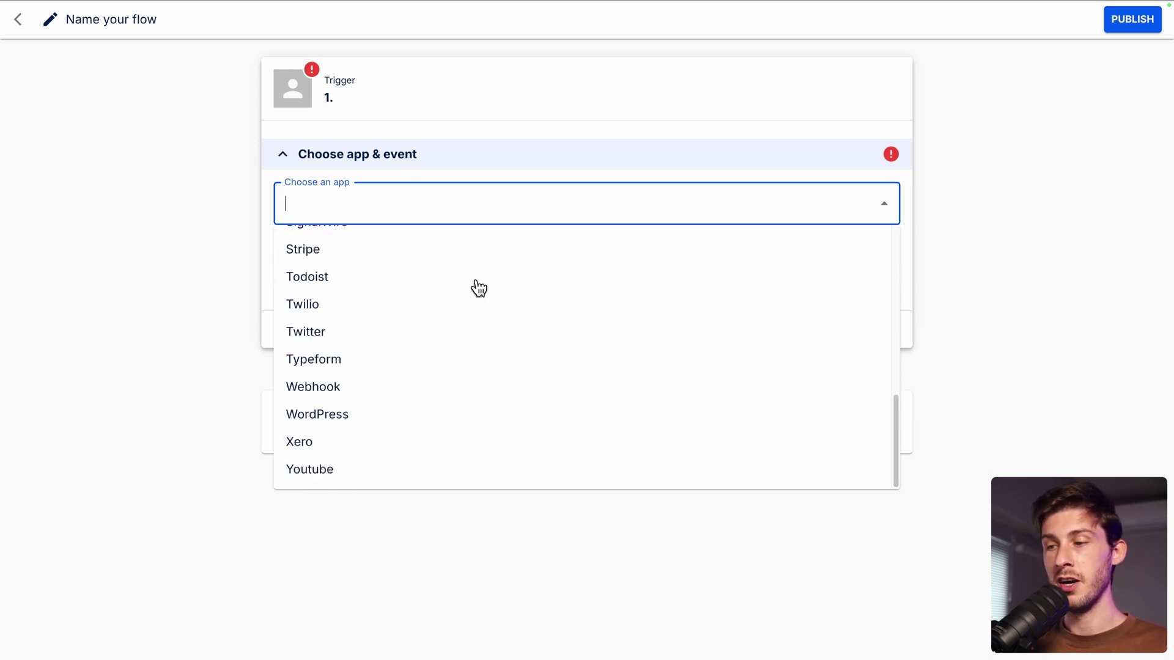
scroll(478, 288, "up", 6)
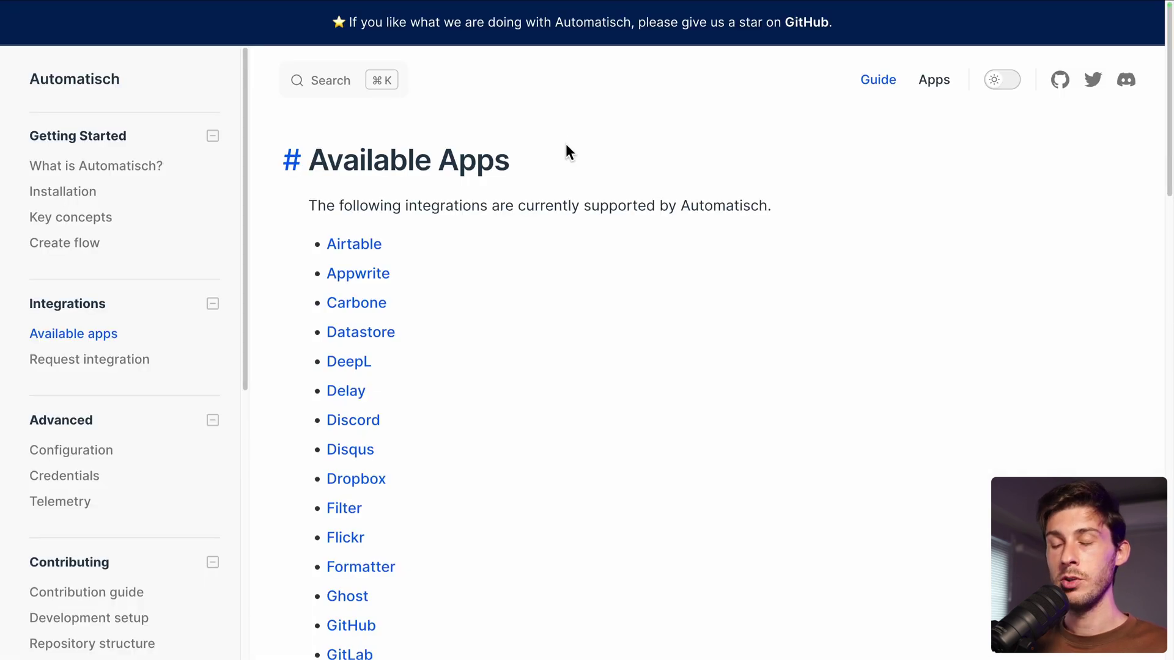
Step: Read the Discord integration's actions, then Reddit's actions and connection setup, in the Available Apps docs
scroll(535, 298, "down", 2)
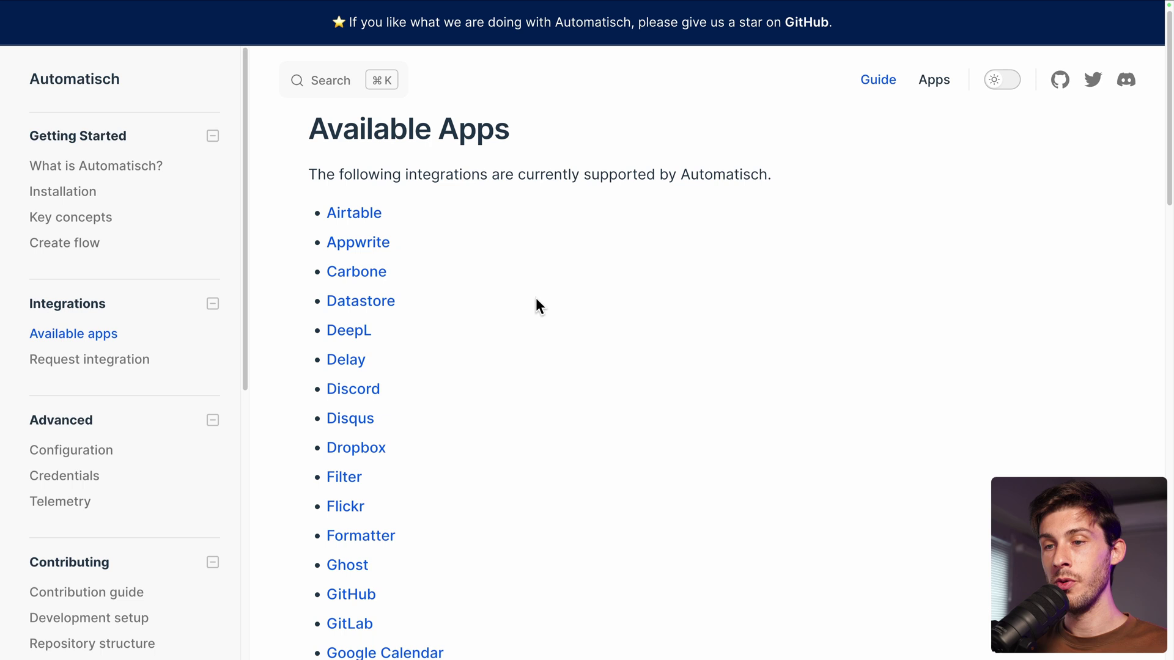
scroll(535, 298, "up", 1)
scroll(535, 298, "down", 5)
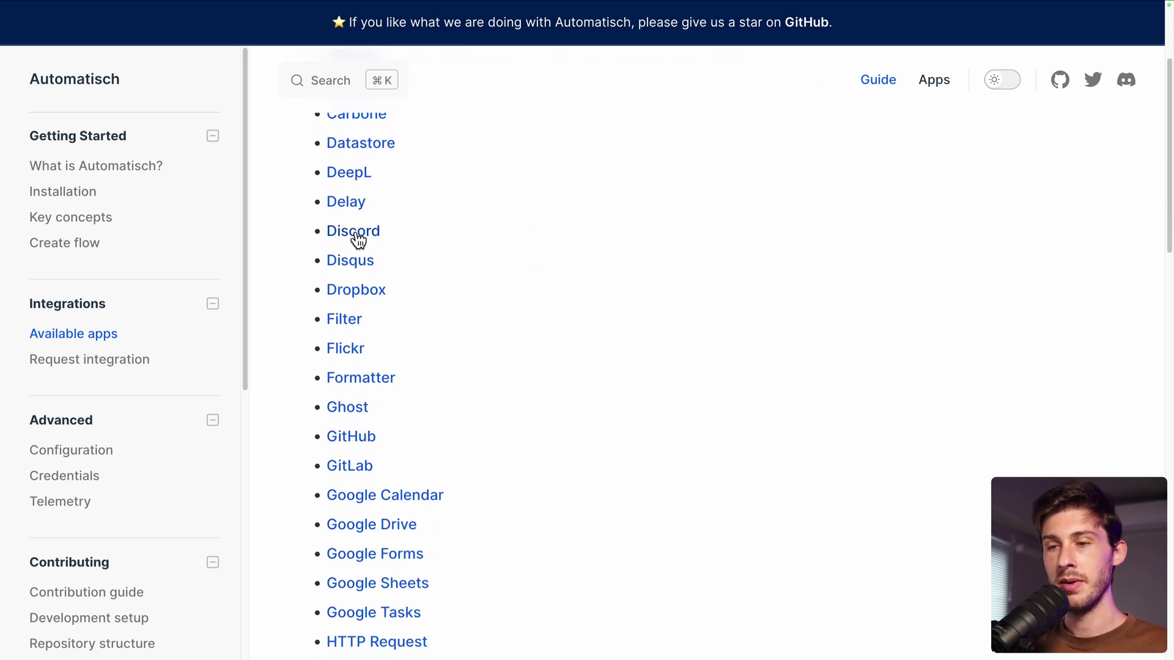
left_click(355, 232)
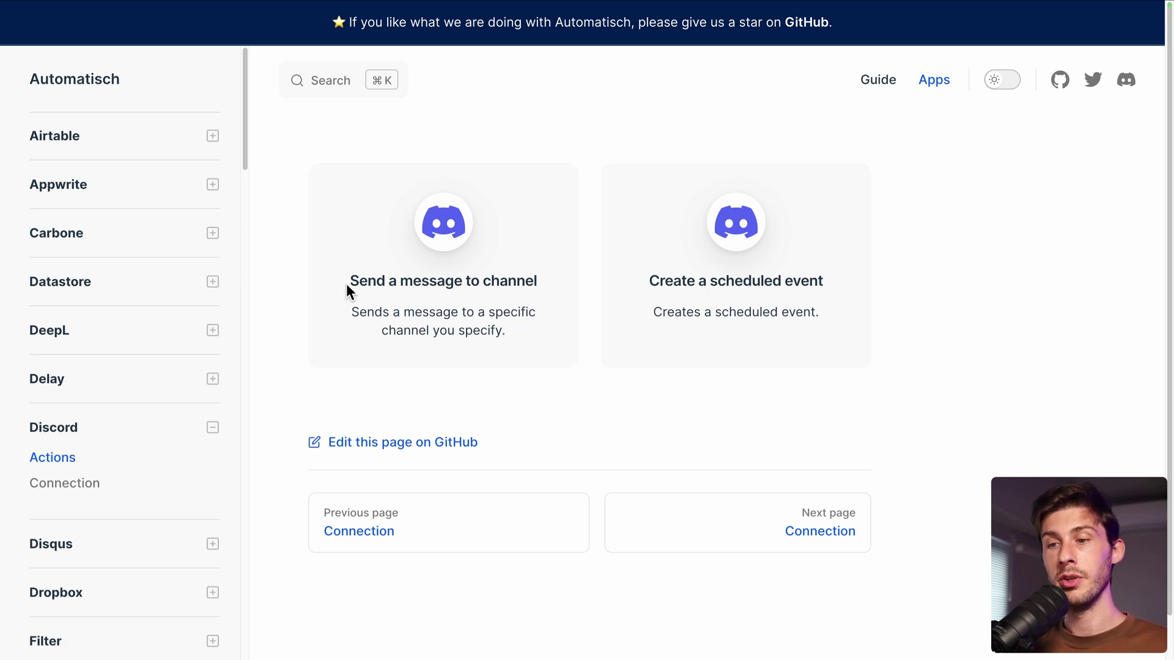
left_click_drag(346, 279, 545, 277)
left_click(544, 277)
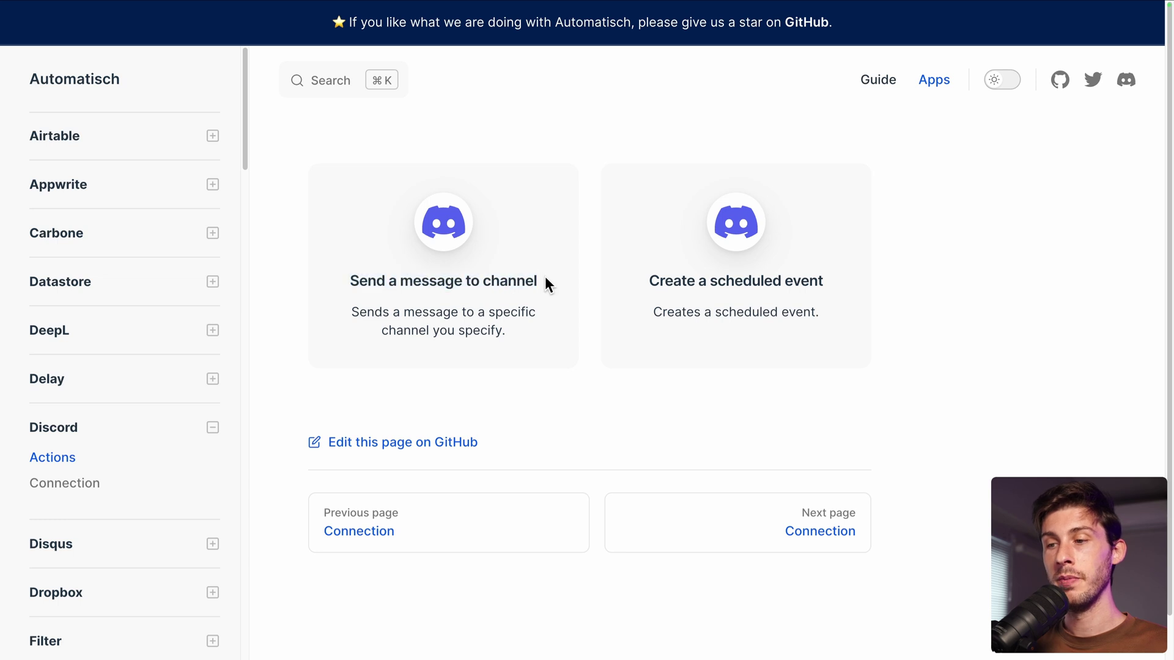
left_click_drag(628, 275, 823, 279)
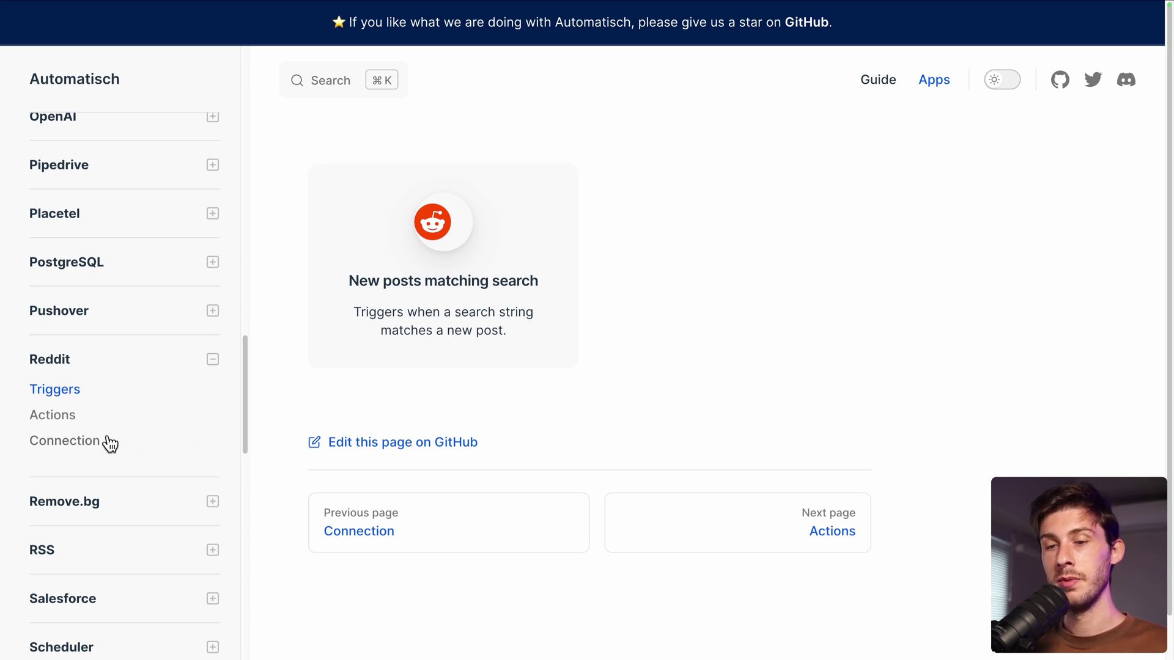
left_click(65, 417)
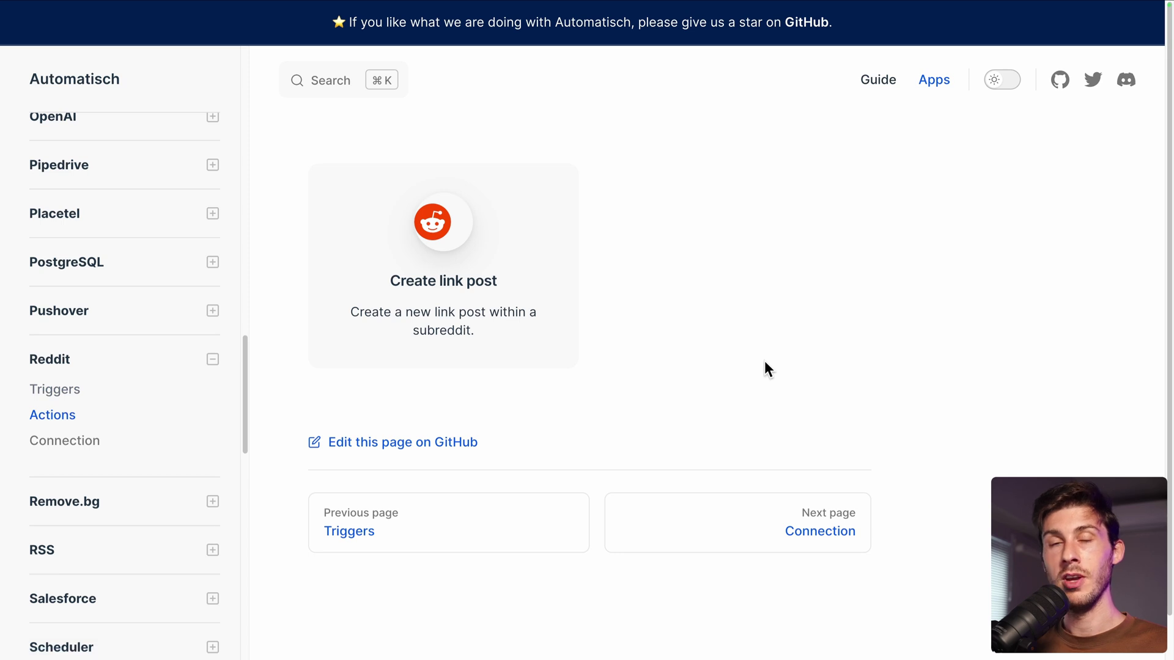
left_click(101, 441)
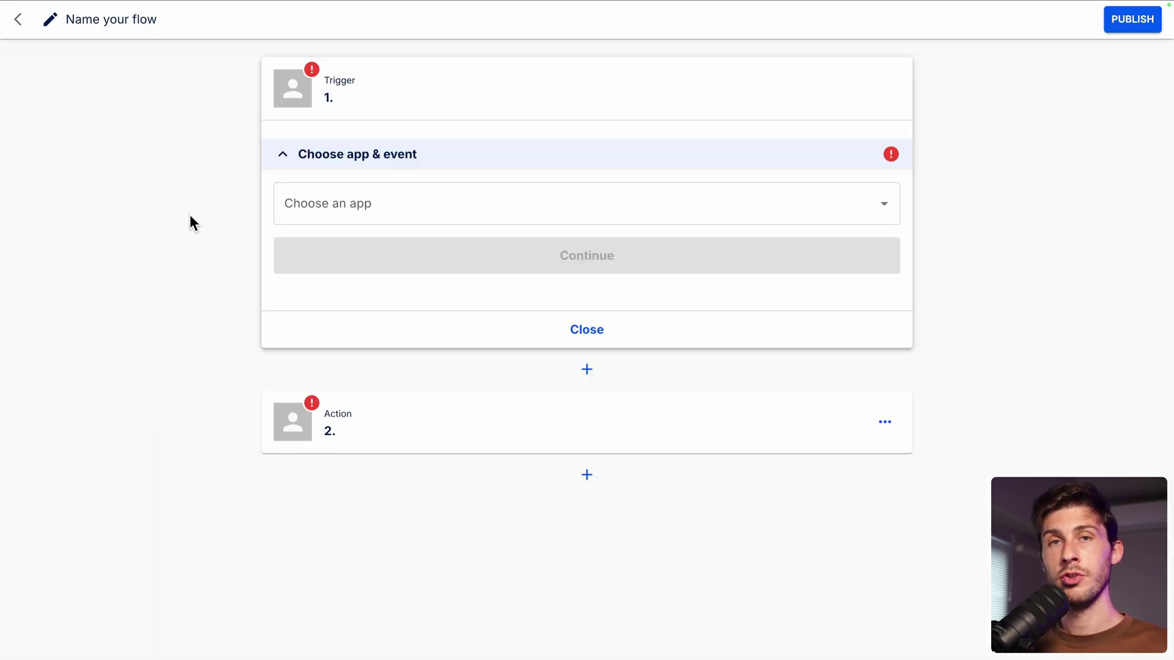
Step: Pick Stripe via a search for 'strip' and its New balance transactions event, polling every 15 minutes
left_click(304, 217)
type("strip")
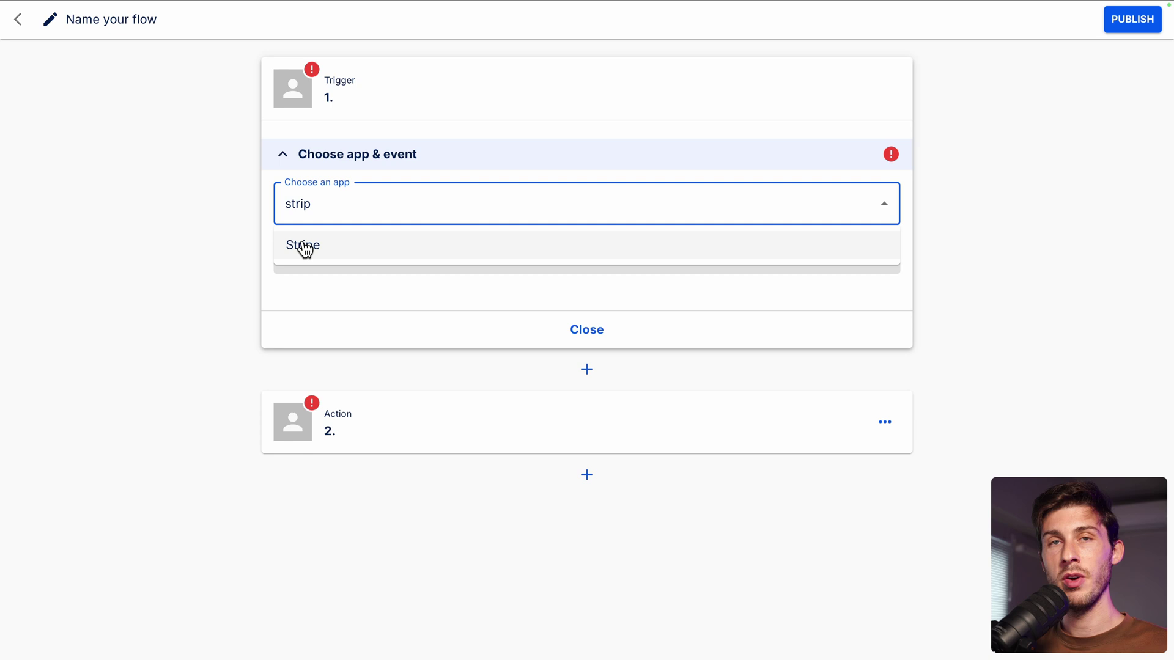
left_click(304, 246)
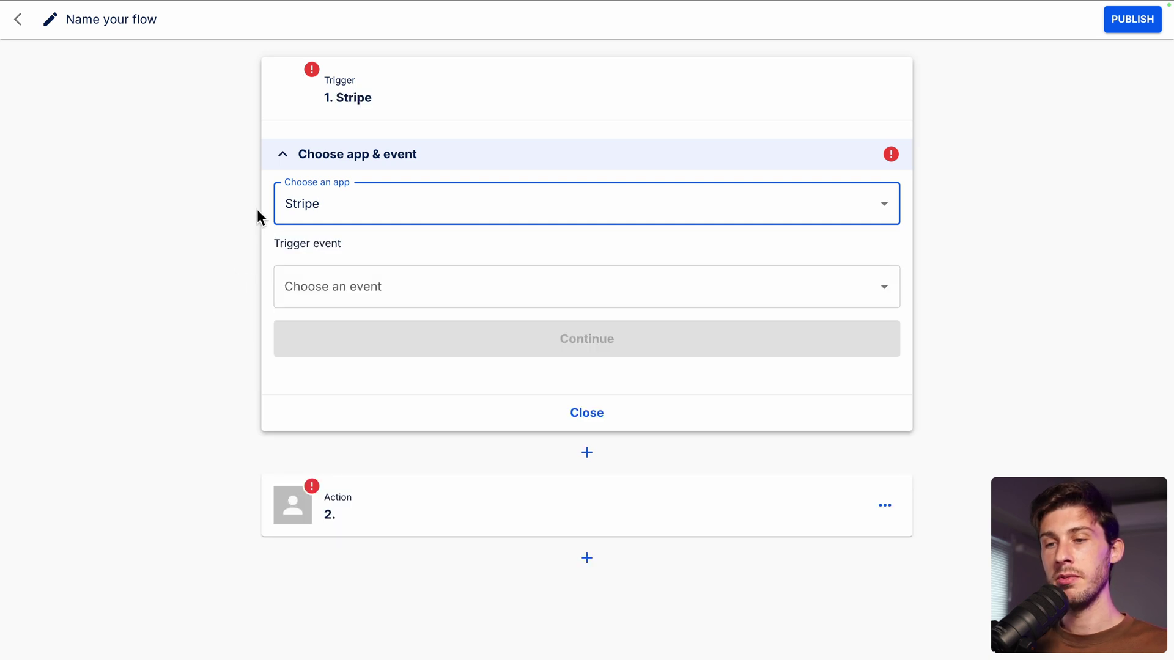
left_click(298, 289)
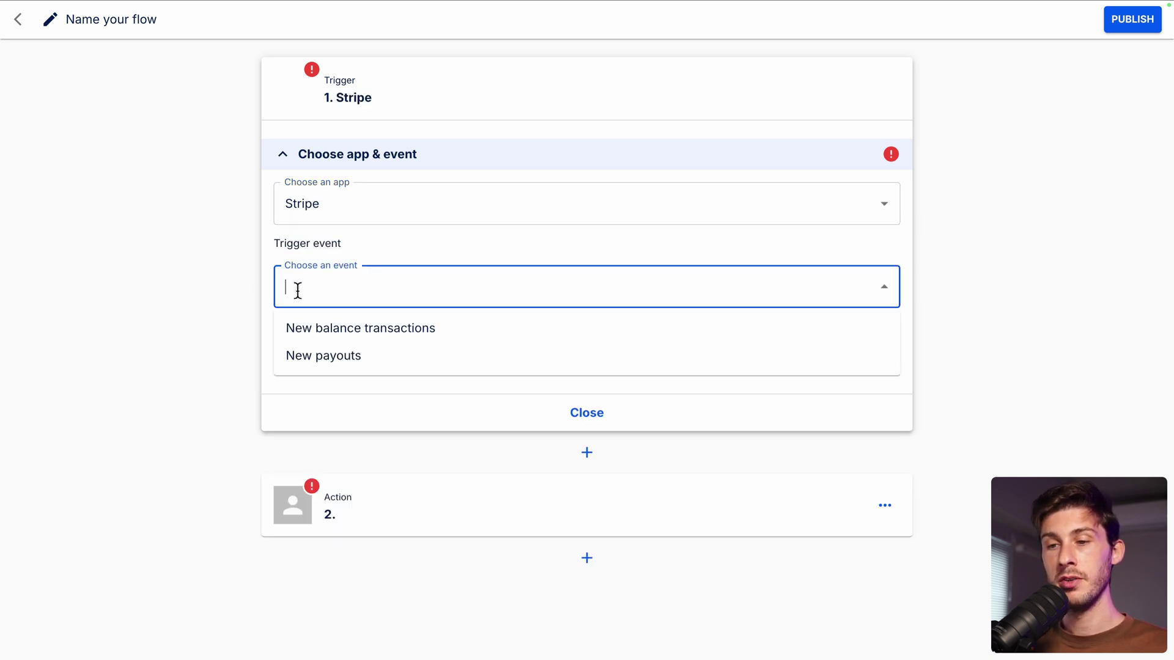
left_click(324, 328)
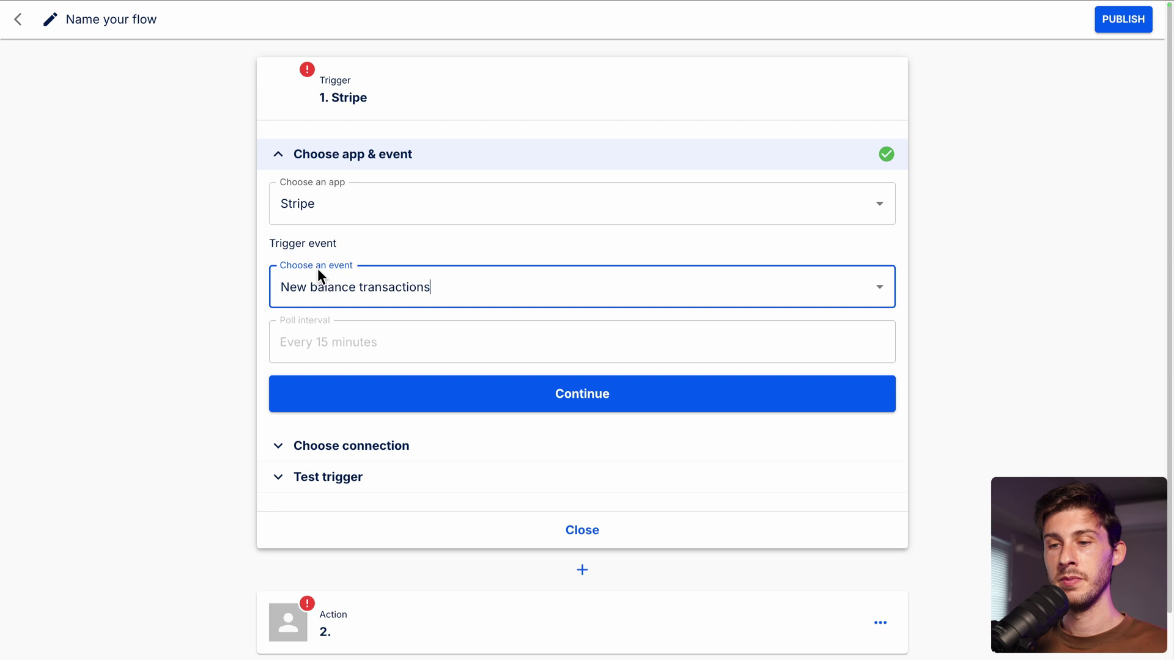
left_click(251, 322)
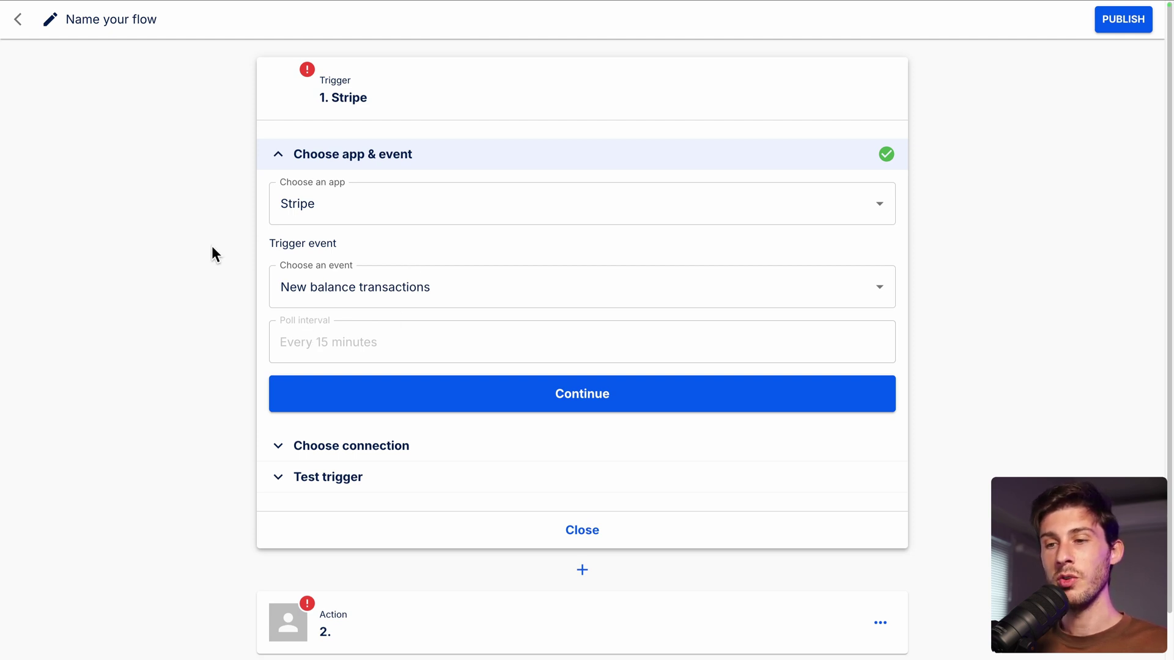
Step: Continue past the event choice and choose Add new connection in the Stripe connection dropdown
left_click(439, 403)
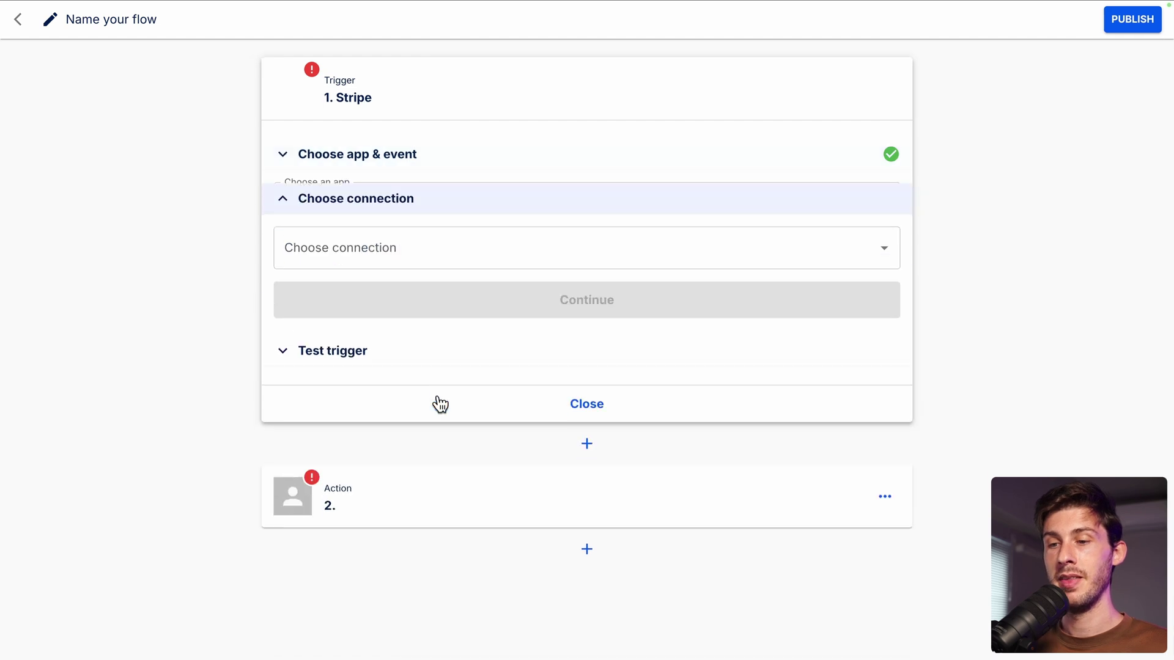
left_click(434, 244)
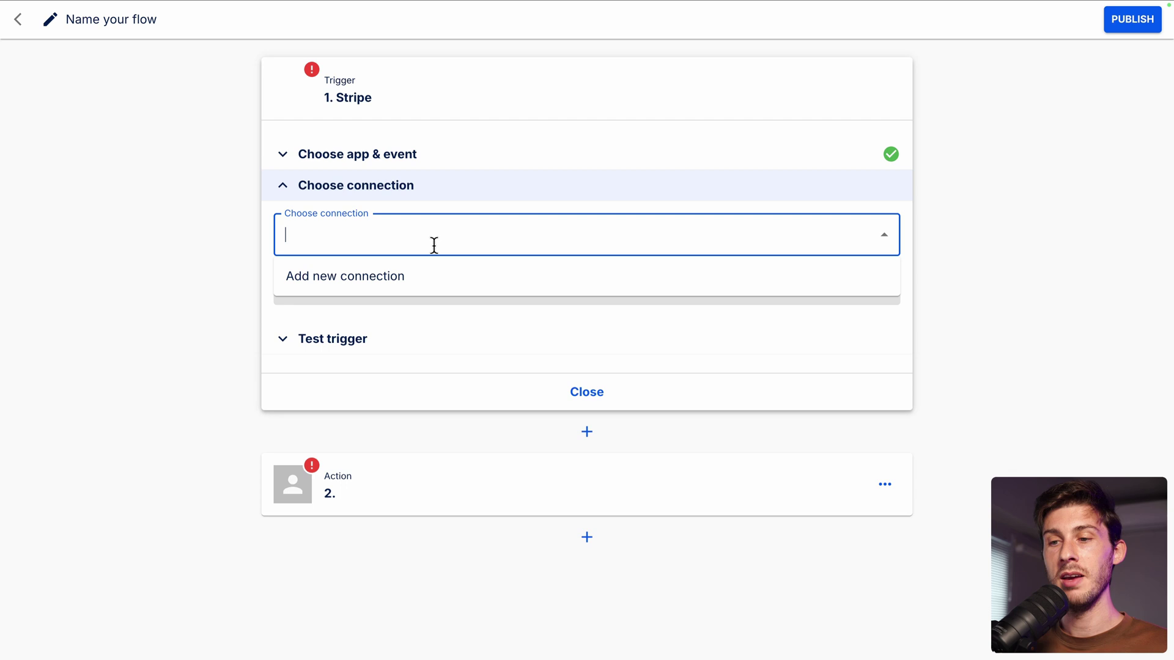
left_click(352, 280)
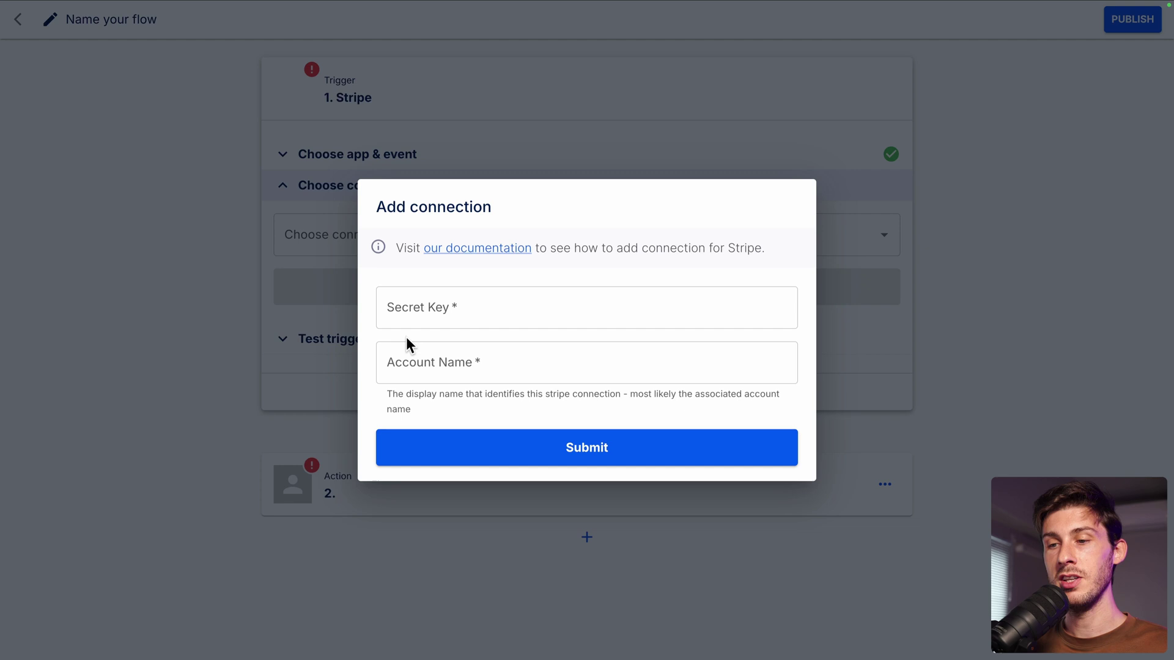
Step: Follow the dialog's 'our documentation' link and scroll through the Stripe connection guide
left_click(459, 251)
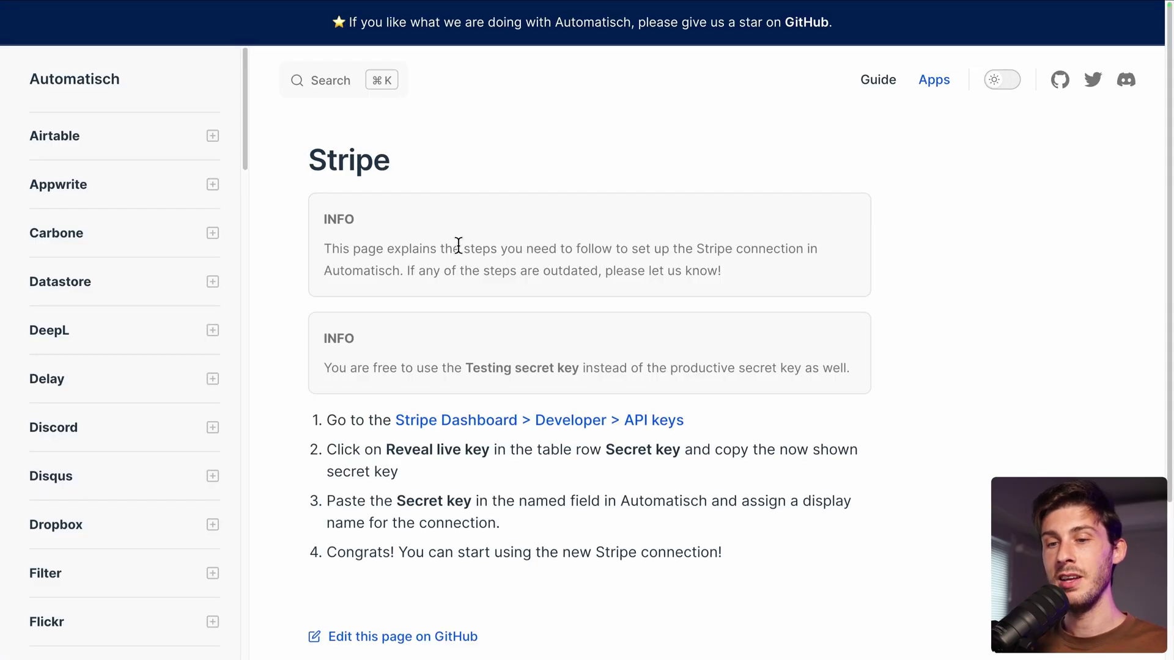
scroll(431, 330, "down", 2)
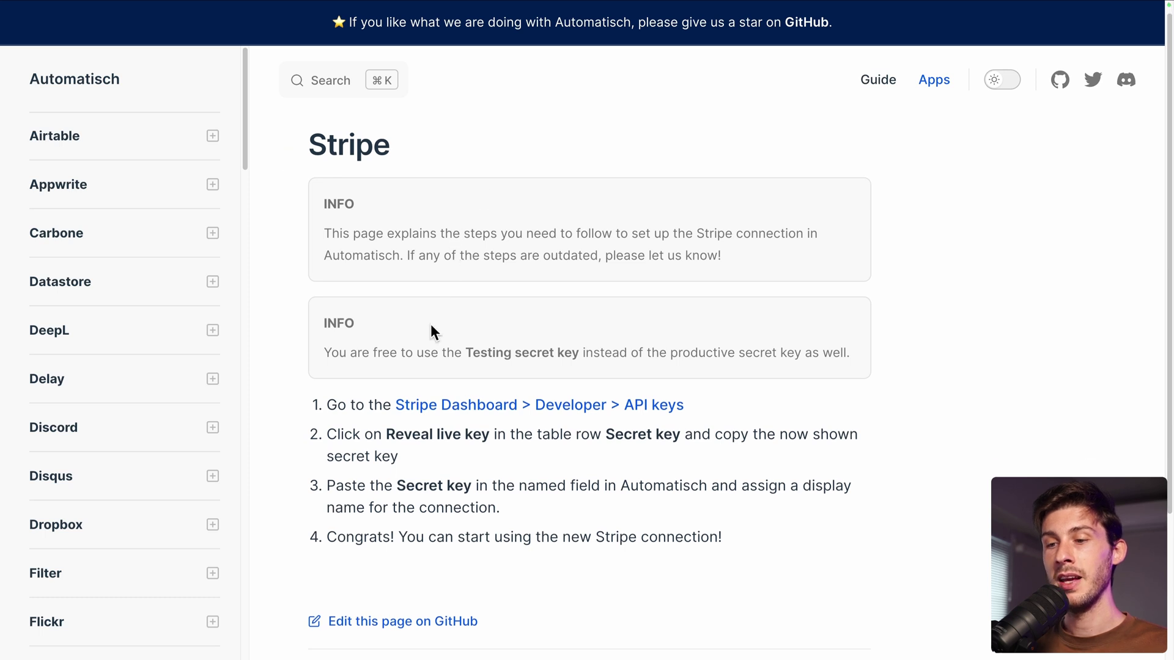
scroll(432, 330, "down", 4)
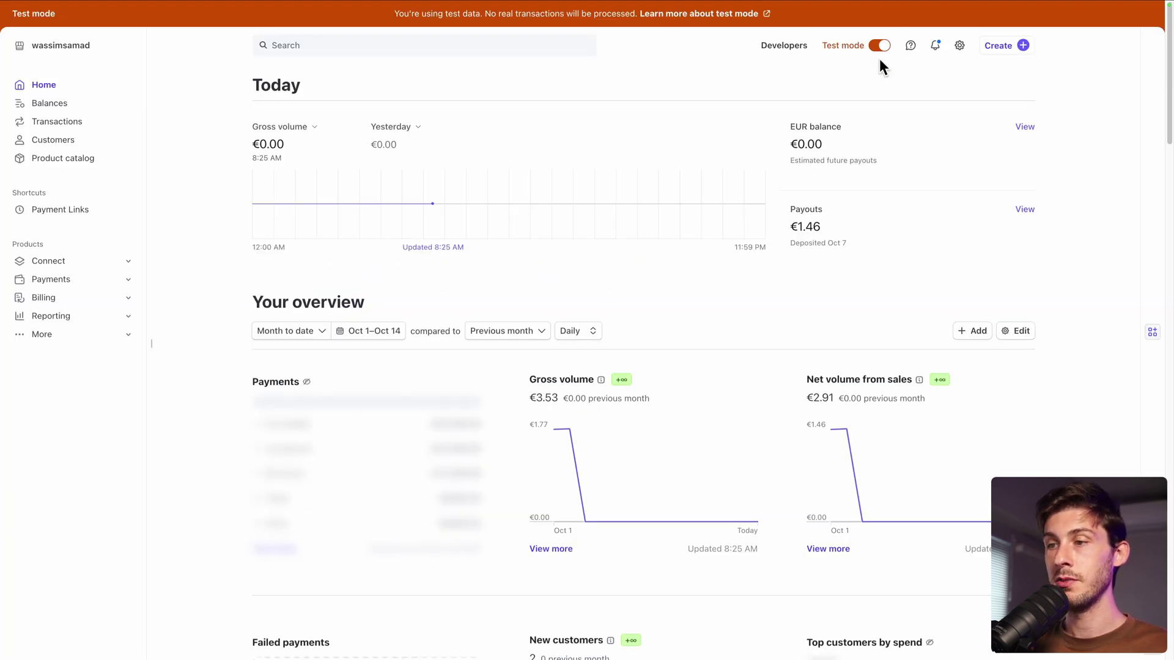
Step: Under Developers > API keys, reveal the test secret key and copy it to the clipboard
left_click(782, 46)
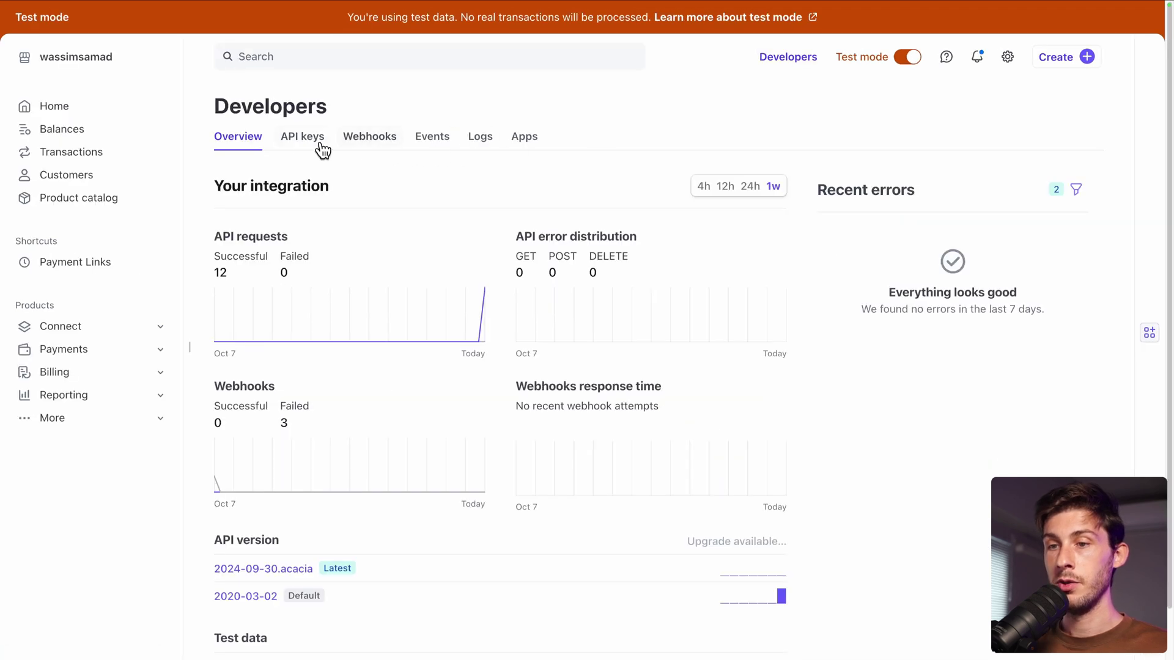
left_click(322, 147)
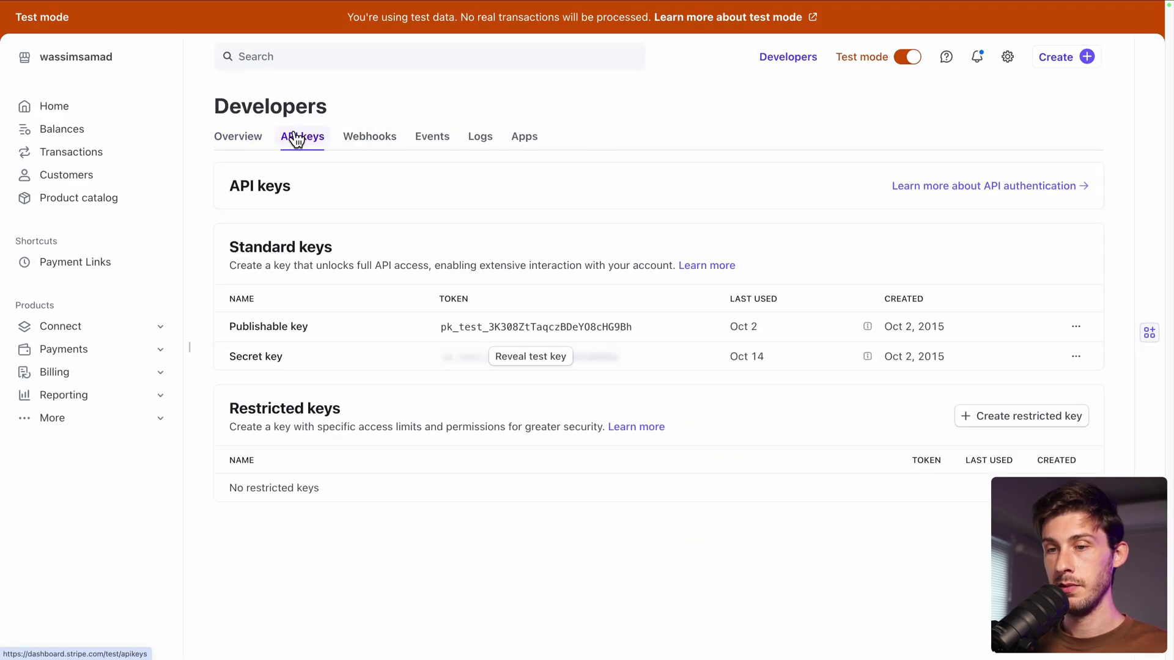
left_click(541, 365)
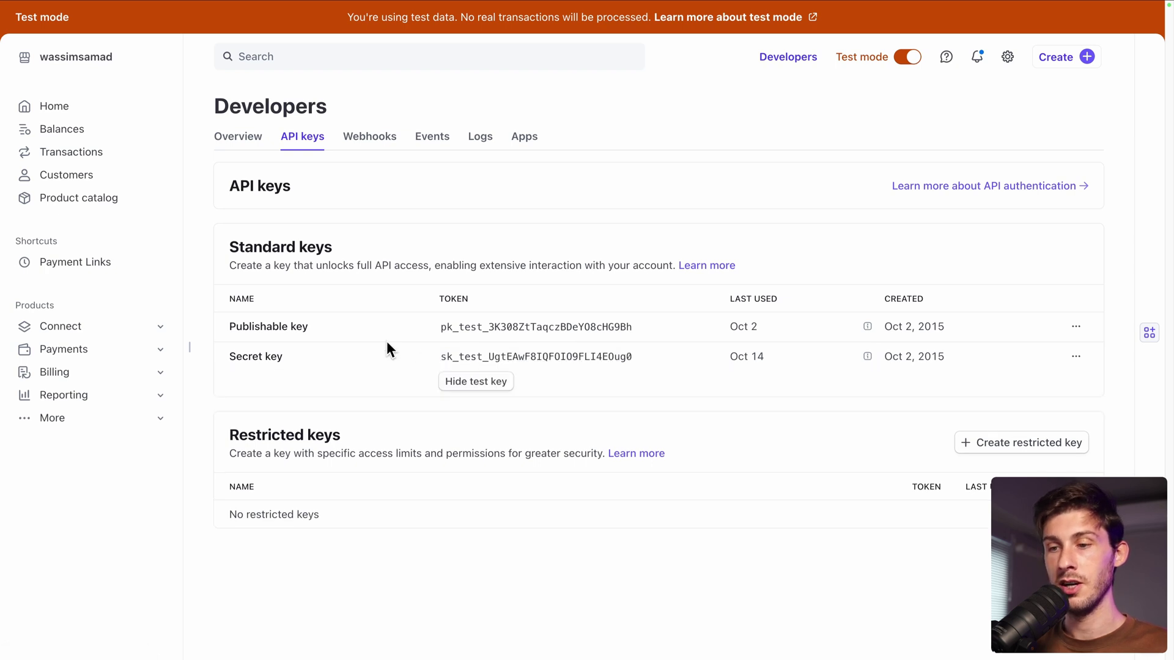
left_click(523, 363)
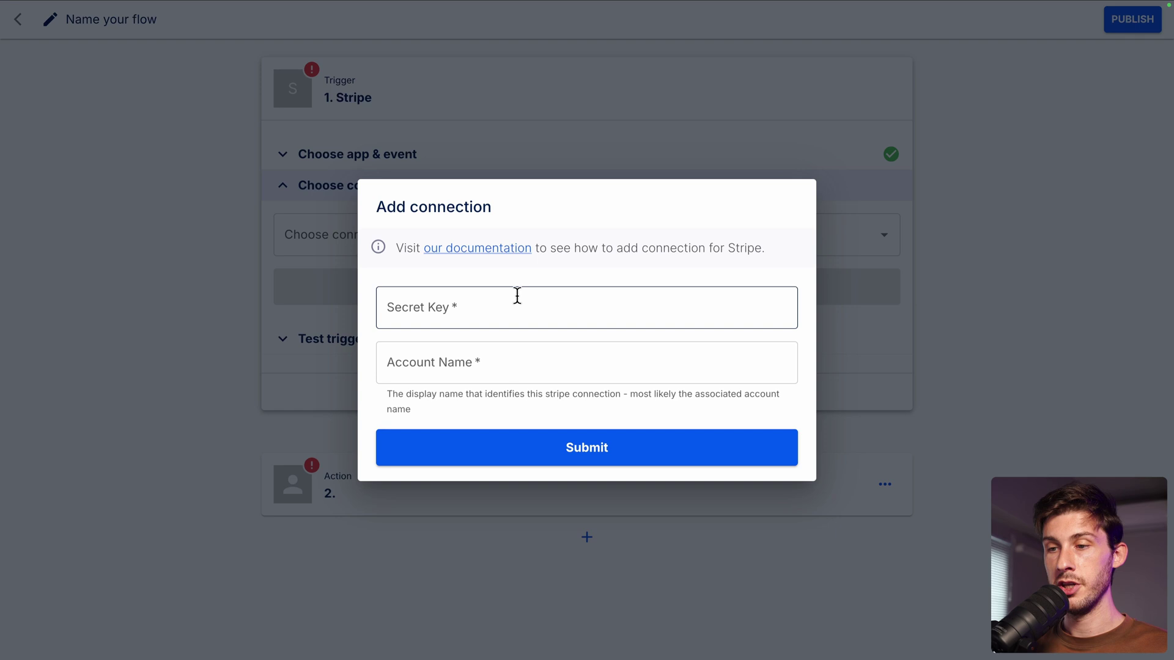
Step: Create a 'Demo Stripe' Stripe connection using the pasted secret key
left_click(514, 298)
key("super+v")
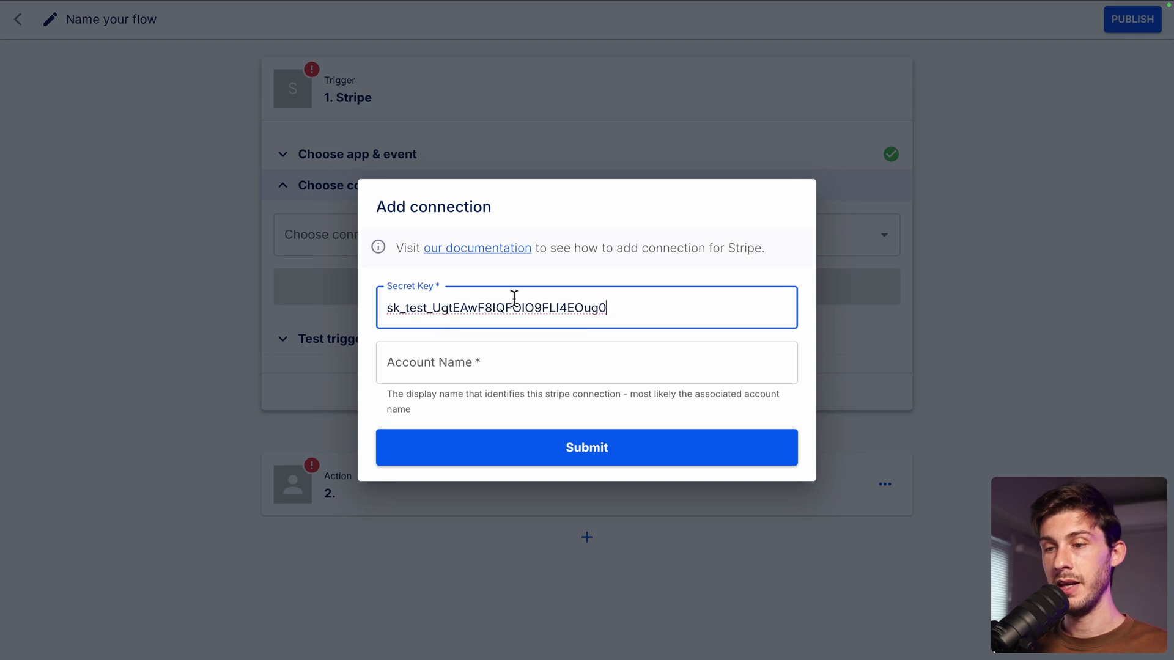
left_click(577, 377)
left_click(649, 393)
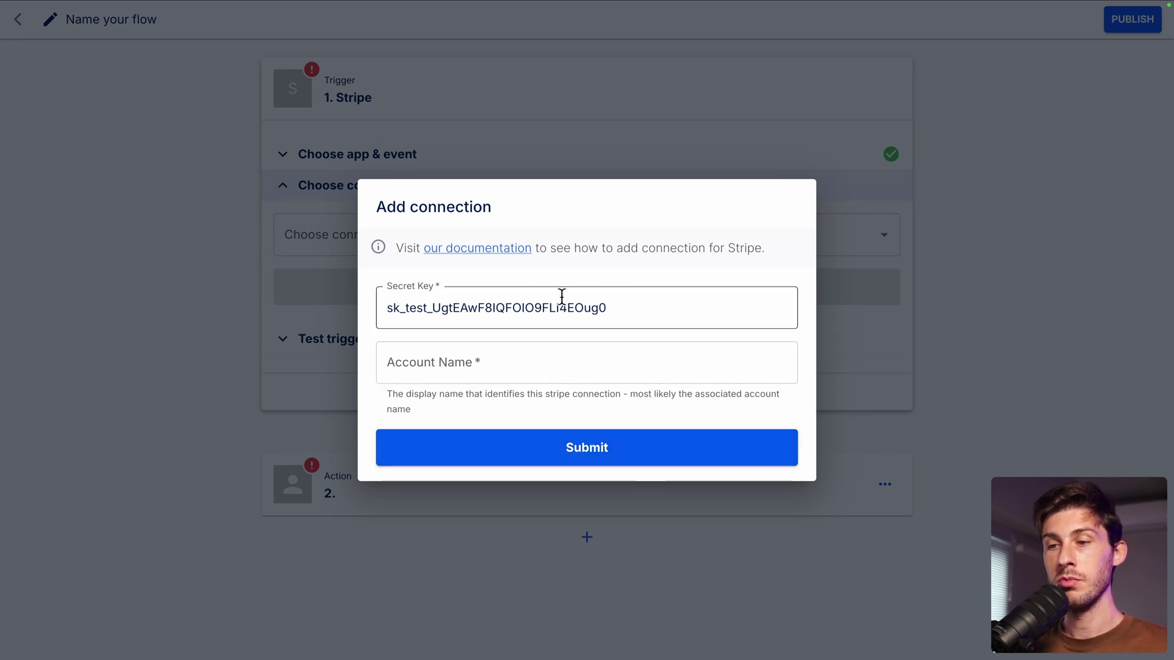
left_click(586, 363)
type("Demo Stripe")
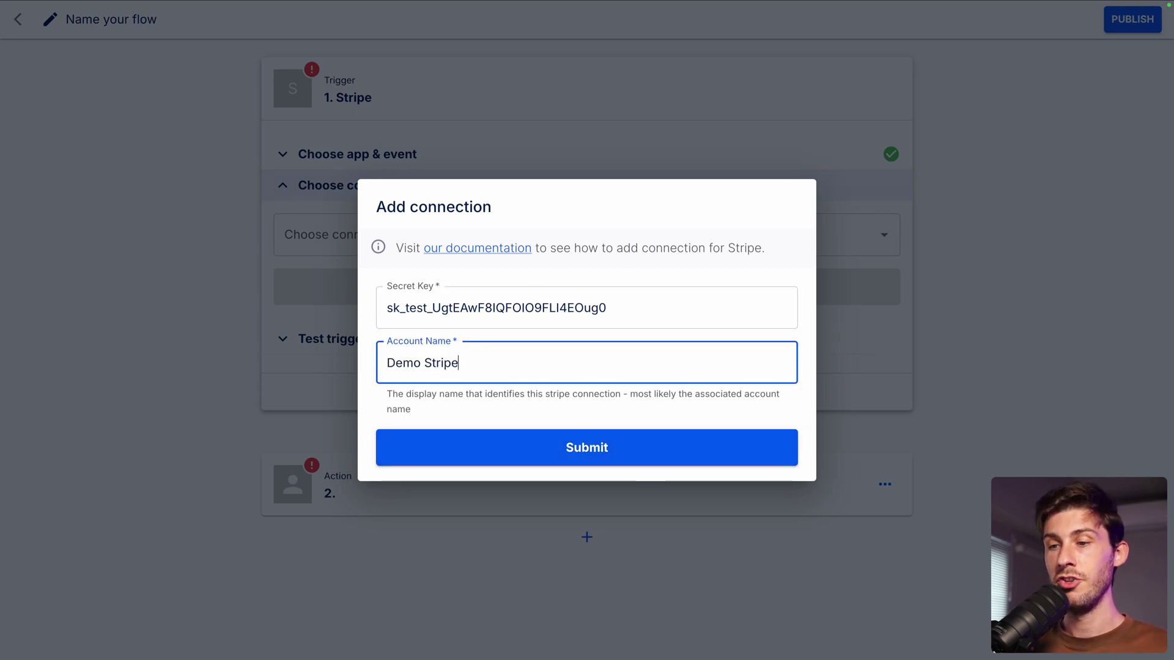
left_click(525, 453)
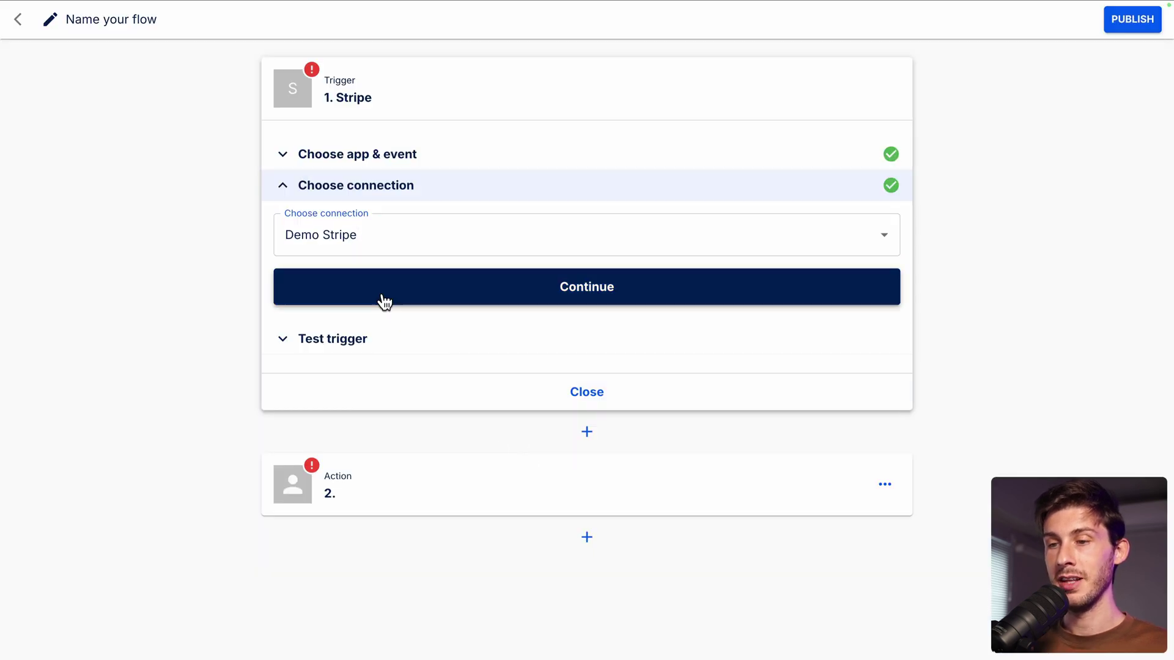
Step: Test the Stripe trigger successfully and complete it
left_click(384, 302)
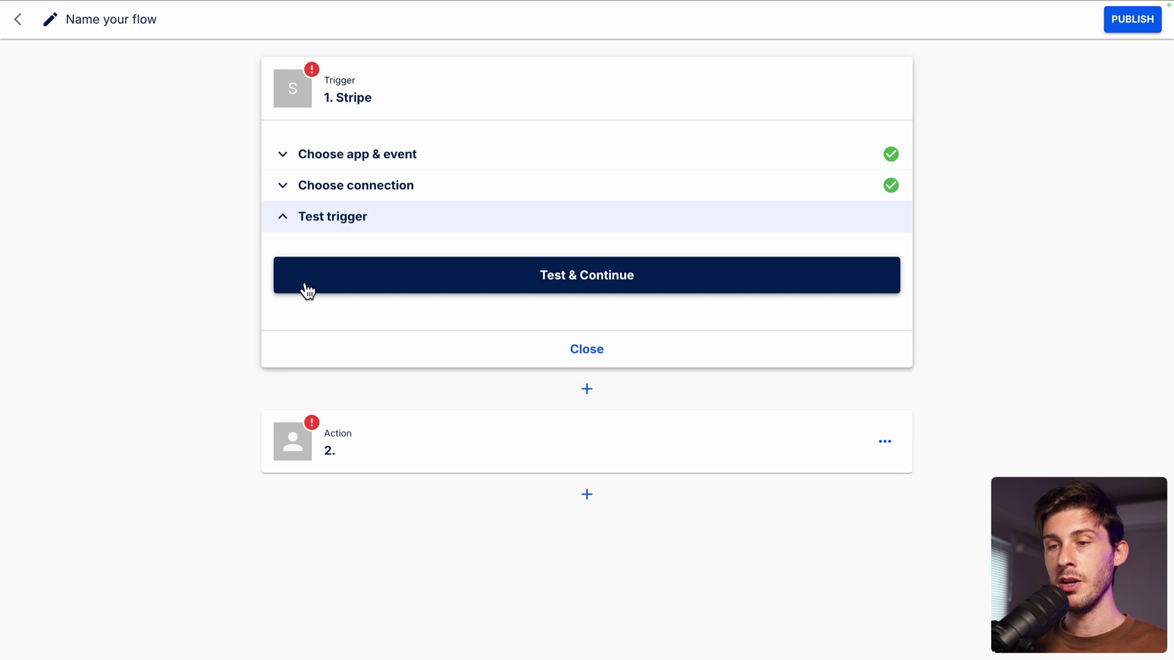
left_click(345, 286)
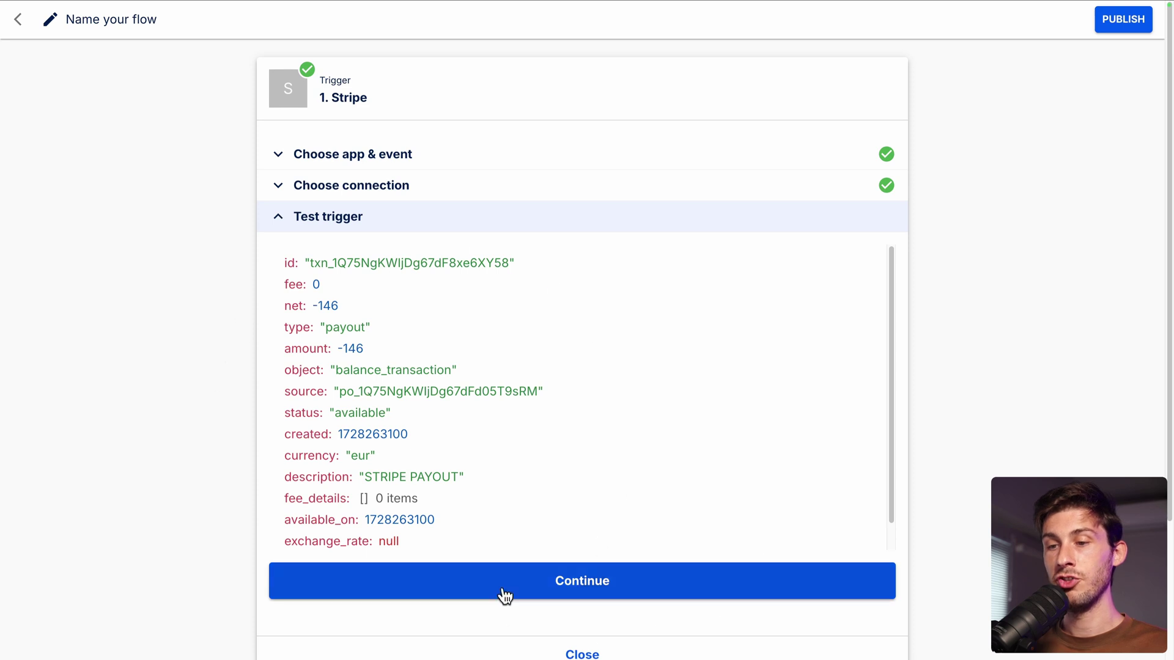
scroll(253, 375, "down", 2)
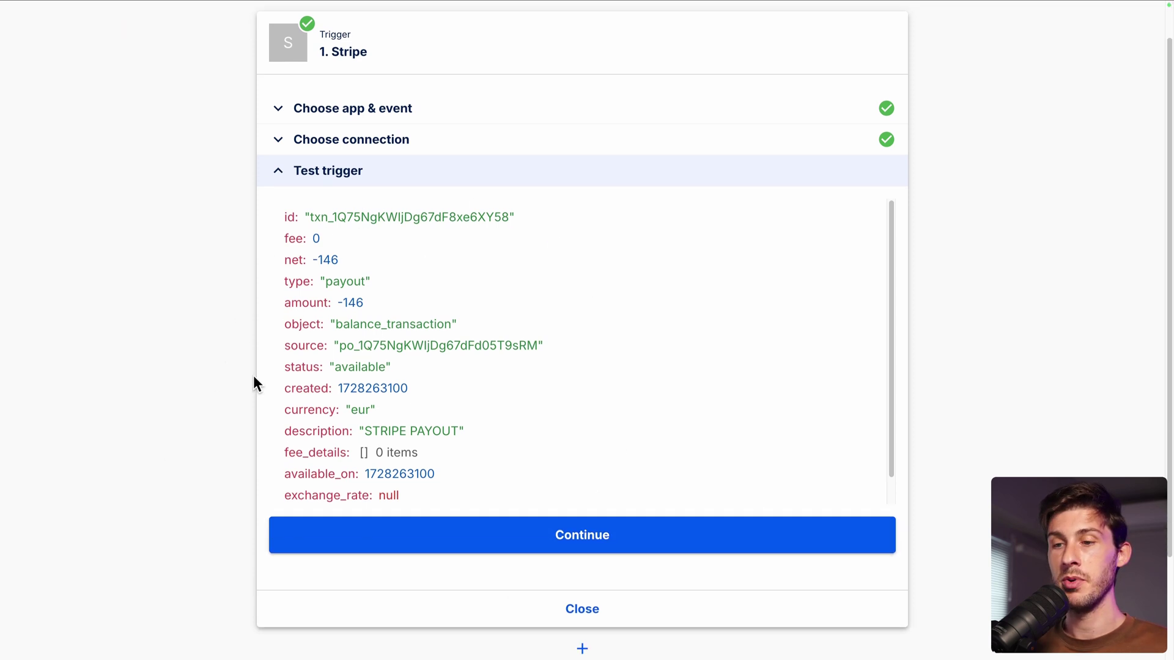
left_click(475, 447)
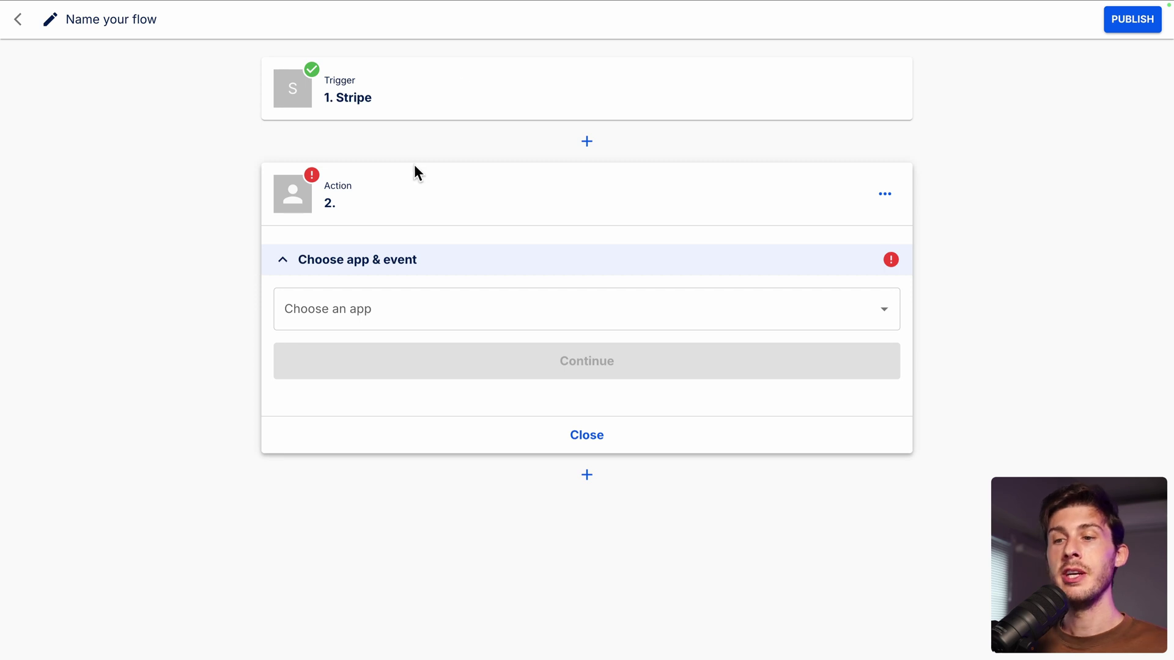
Step: Choose Slack as the app for the action step
left_click(354, 311)
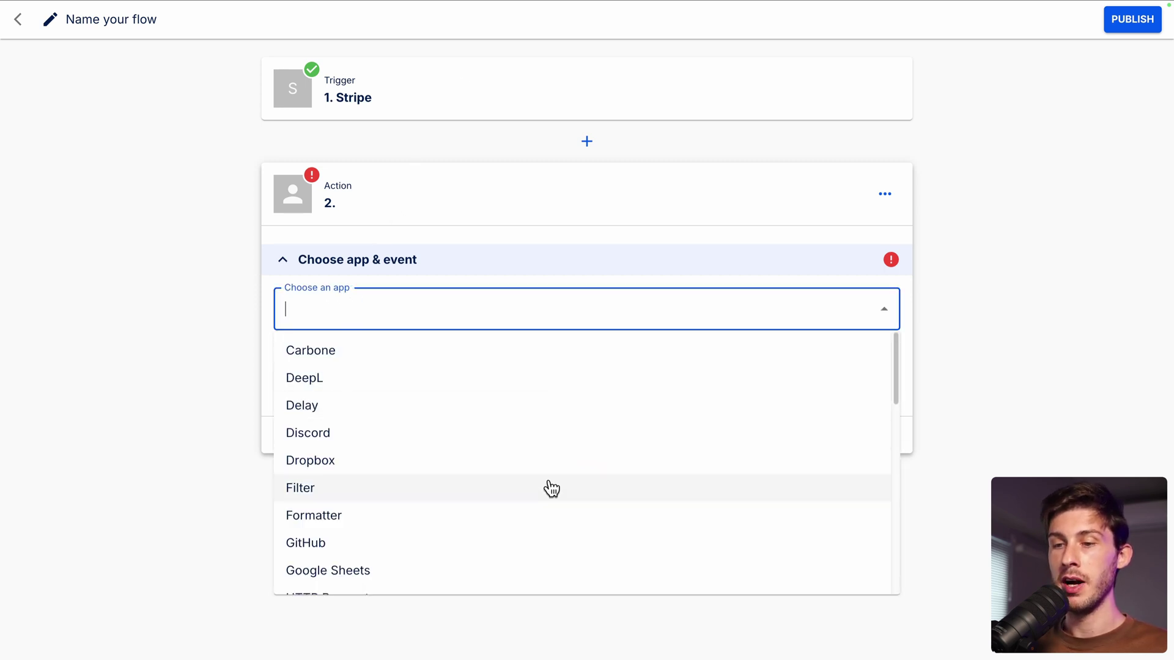
scroll(551, 489, "down", 10)
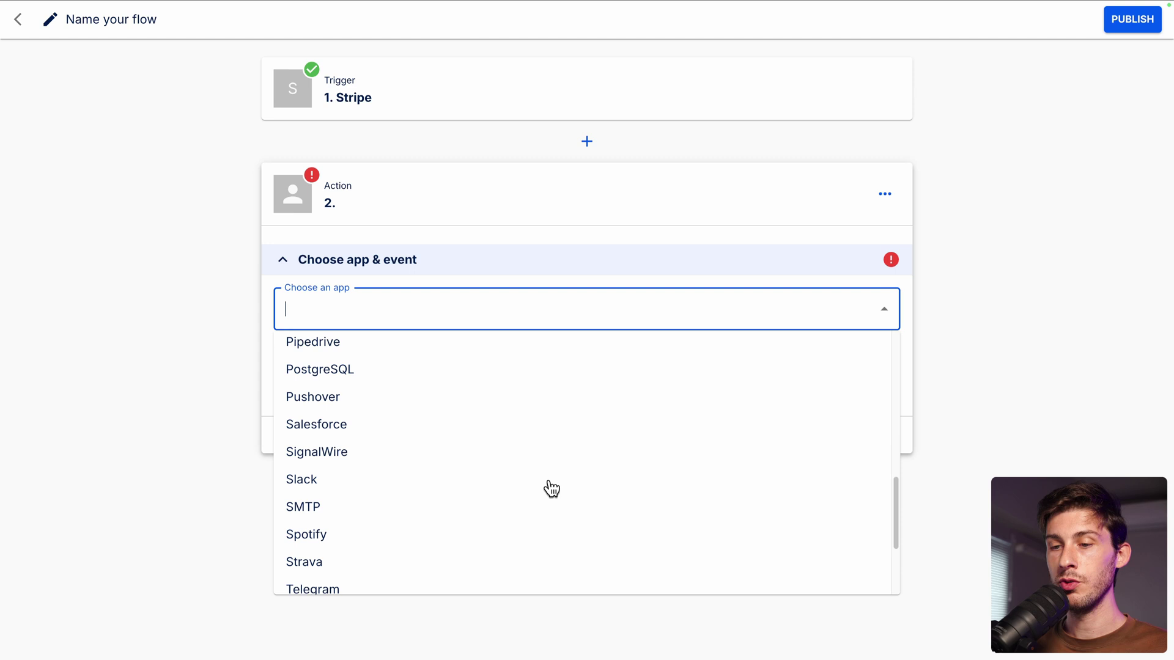
left_click(346, 405)
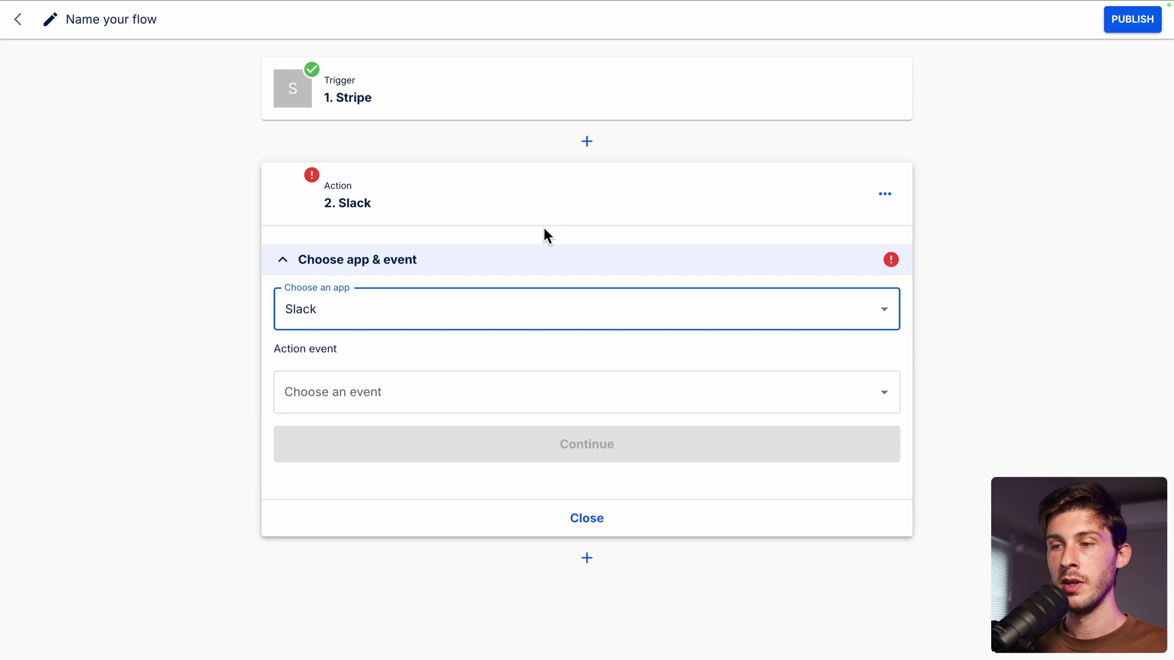
Step: Insert a new empty step after the Stripe trigger and search its apps for 'delay'
left_click(586, 142)
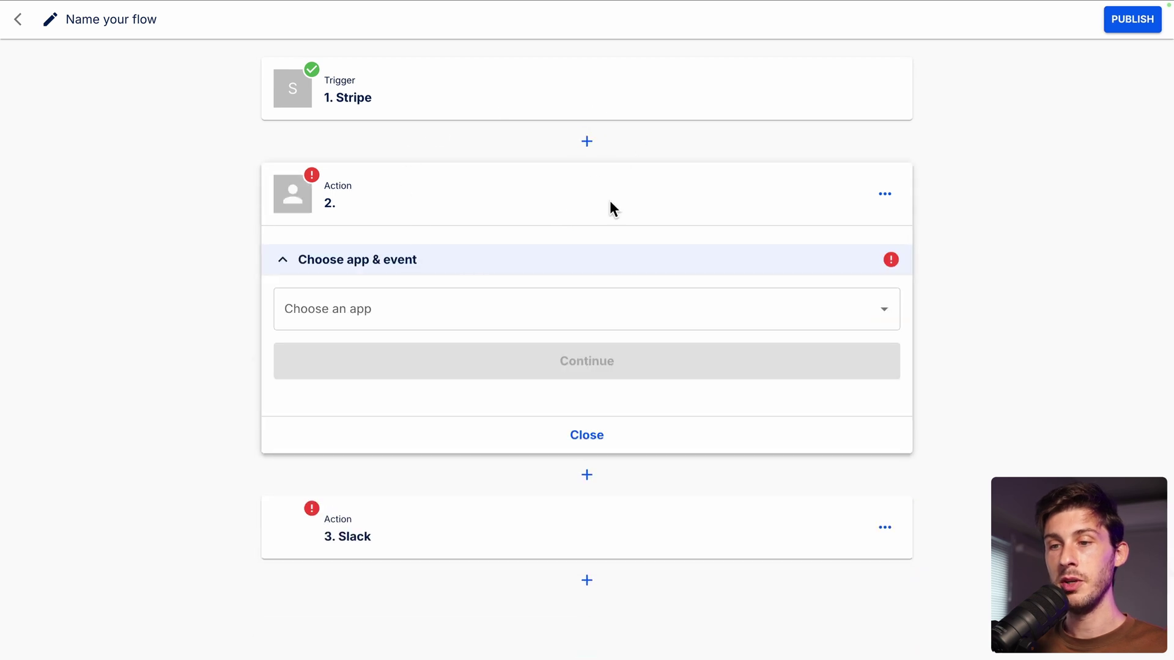
left_click(523, 309)
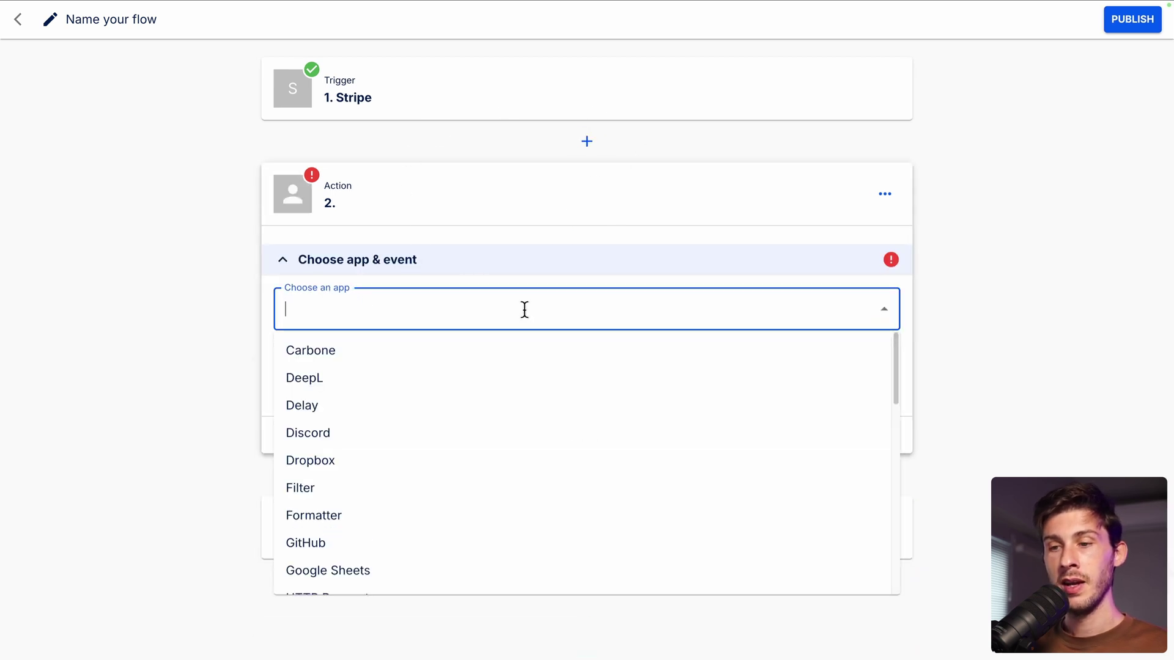
scroll(453, 457, "down", 5)
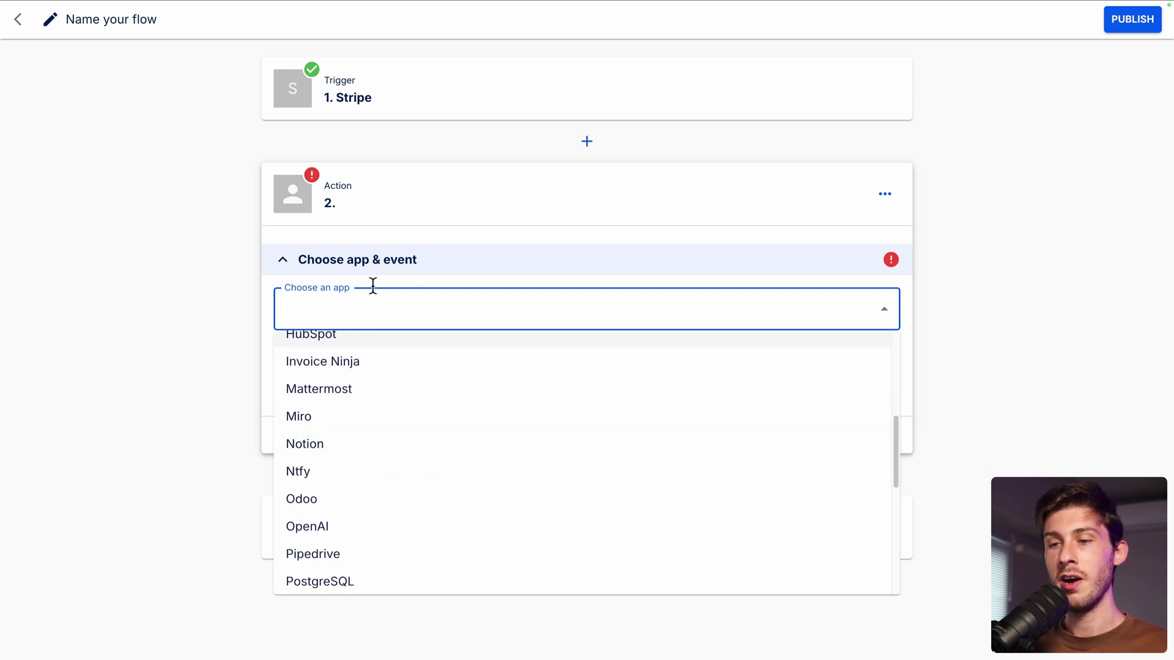
type("delay")
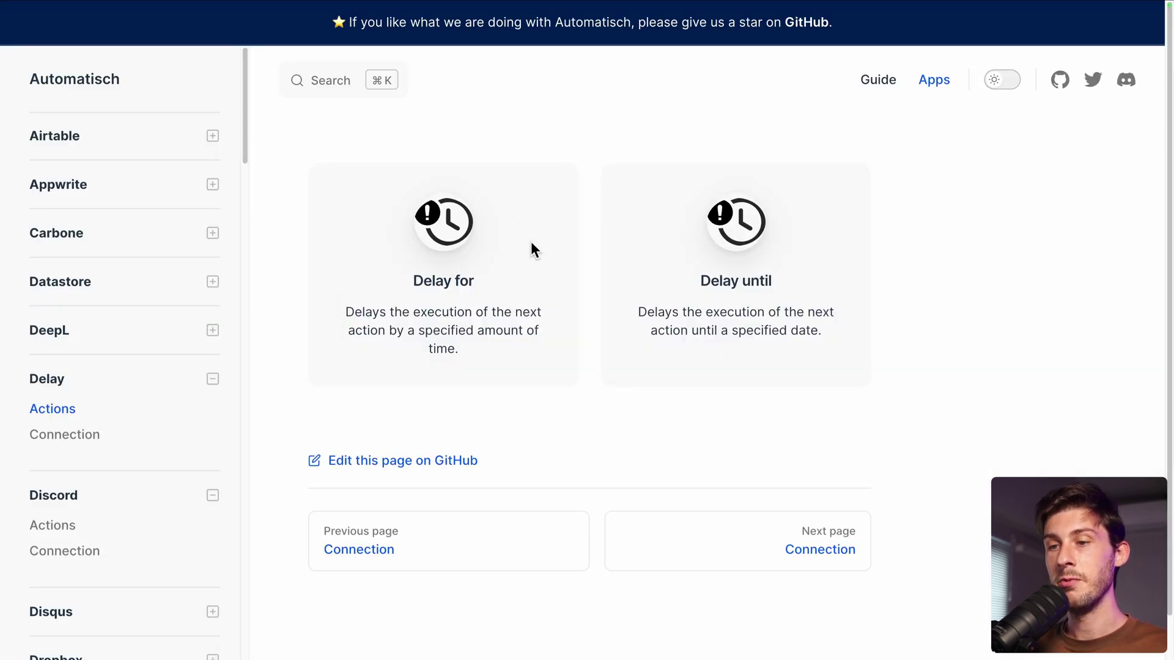
Step: Read the Delay app's Connection documentation page
left_click_drag(531, 241, 525, 353)
left_click(526, 353)
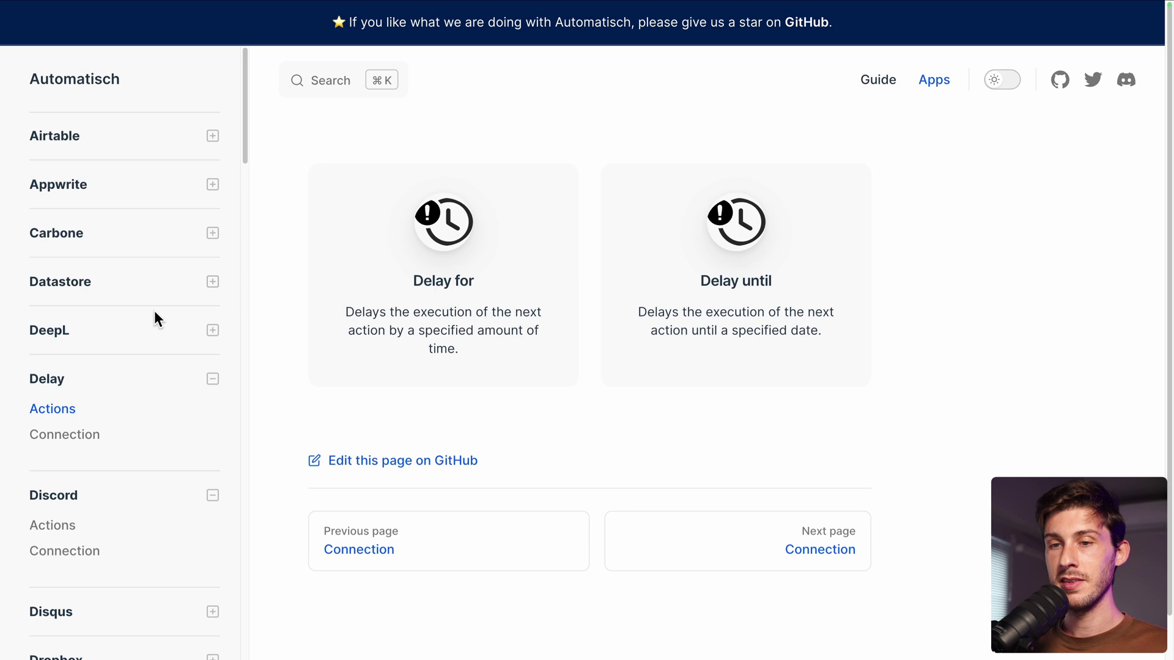
scroll(81, 293, "down", 3)
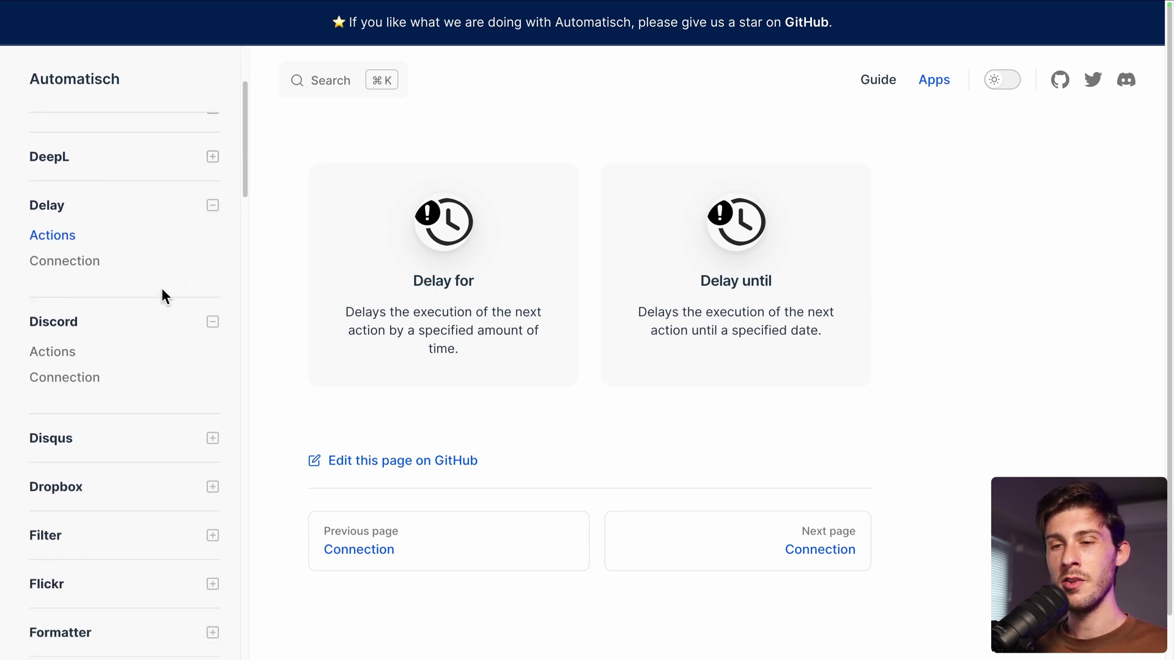
scroll(76, 258, "up", 1)
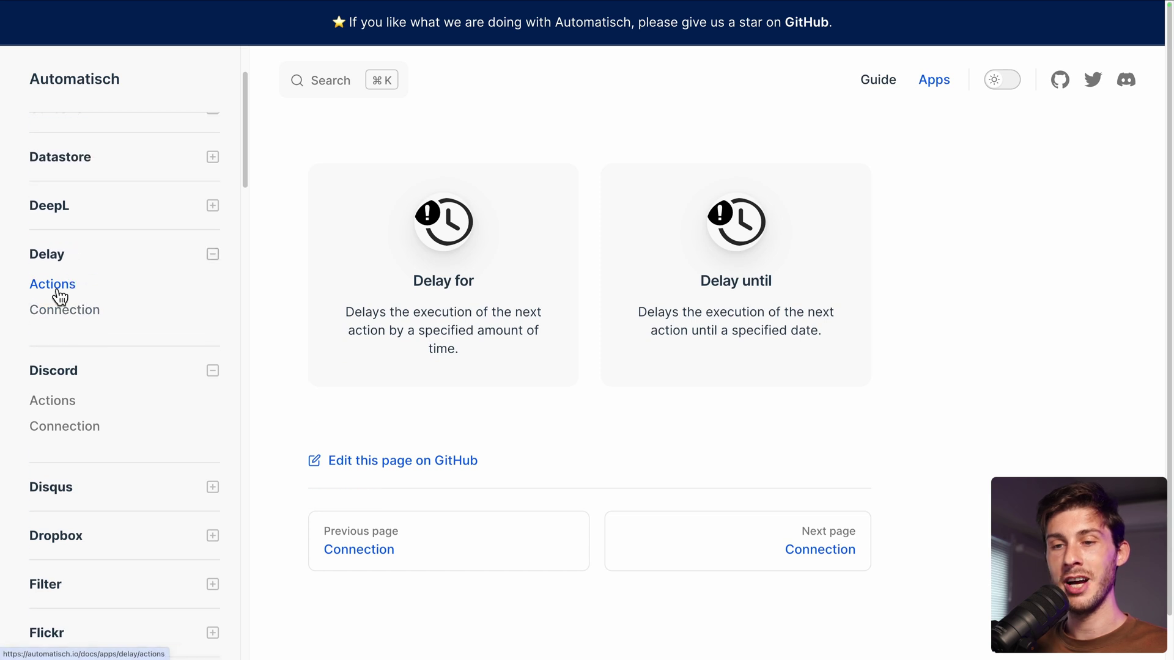
left_click(96, 307)
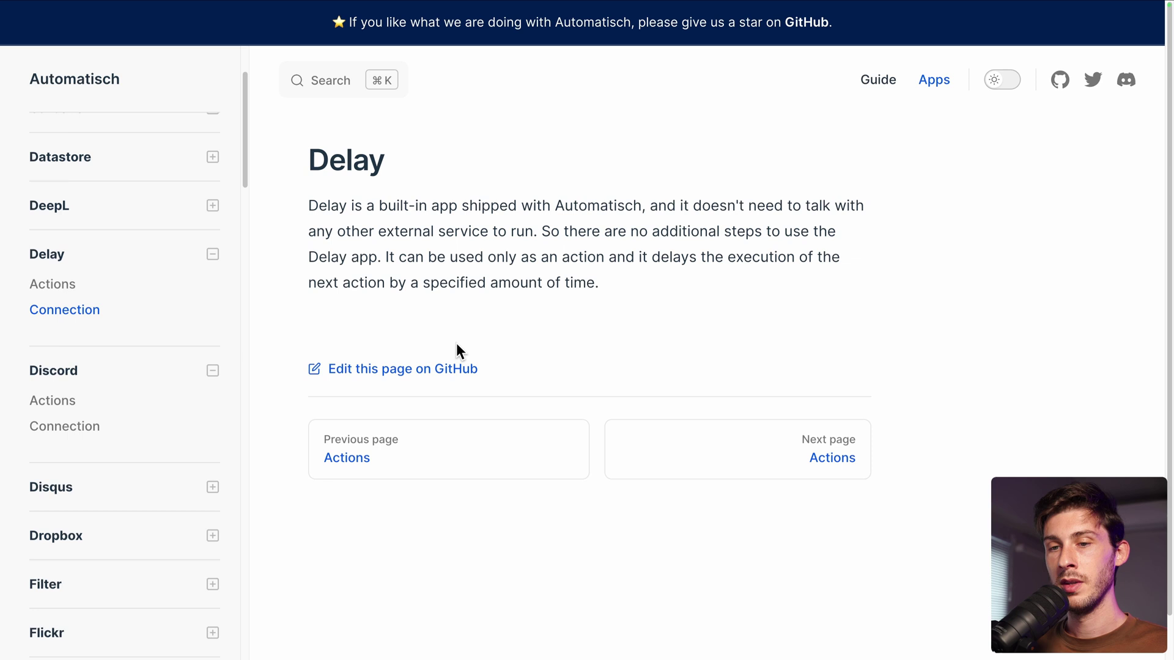
scroll(97, 441, "down", 4)
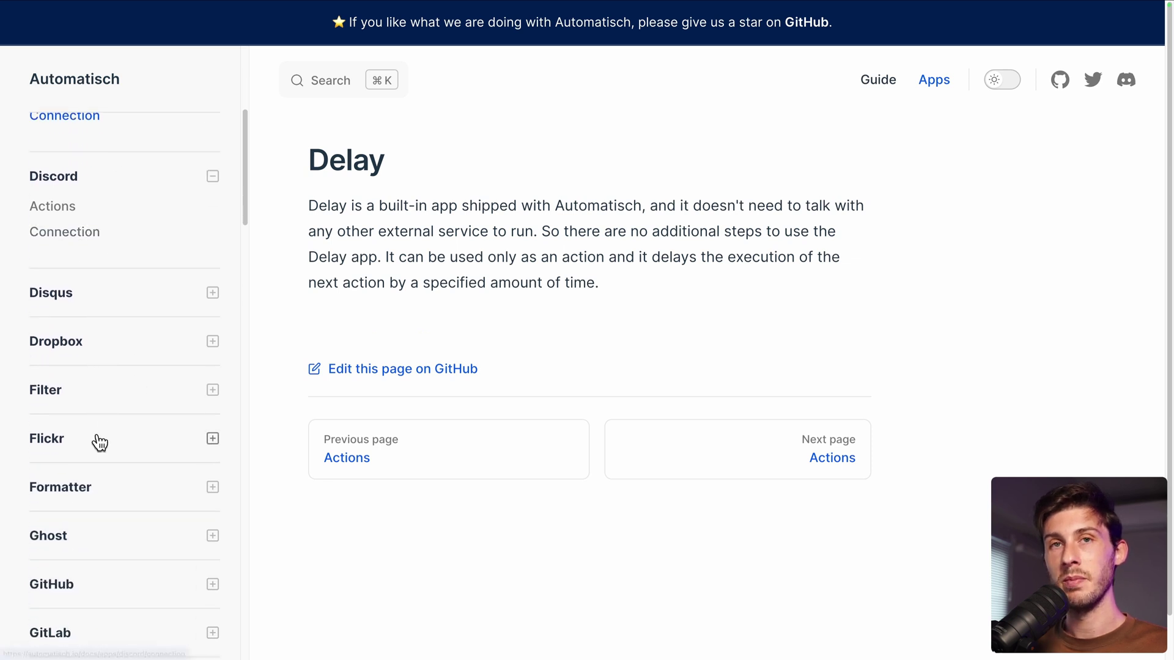
Step: Browse the Filter and Formatter actions pages in the docs
left_click(97, 398)
left_click(60, 422)
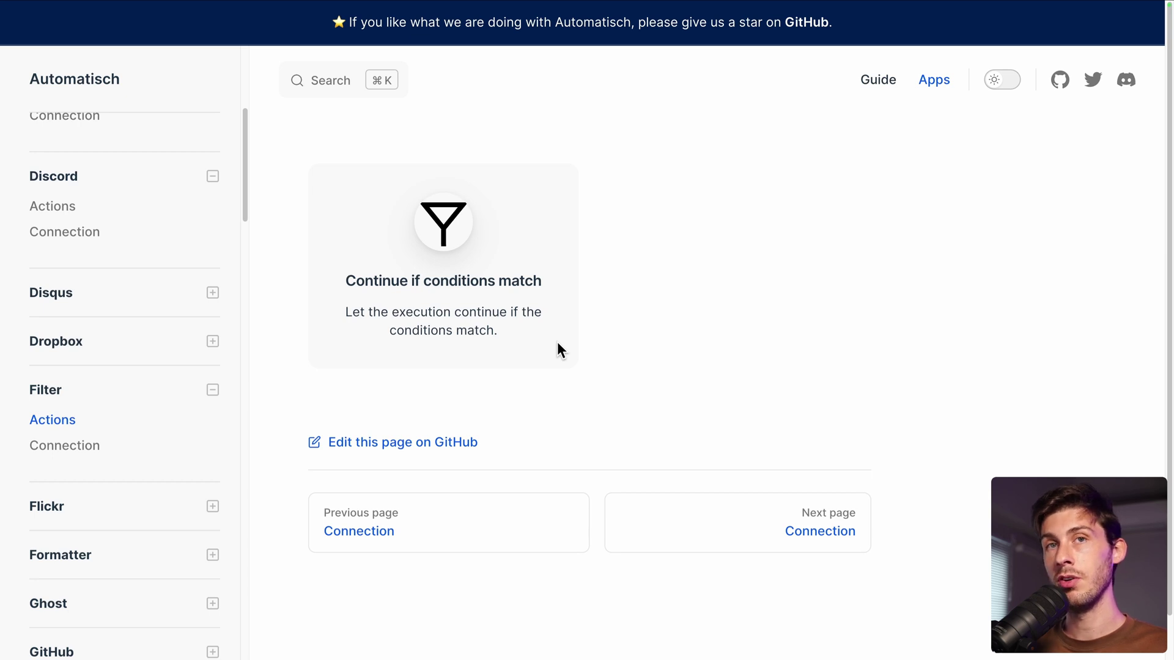
scroll(97, 237, "down", 5)
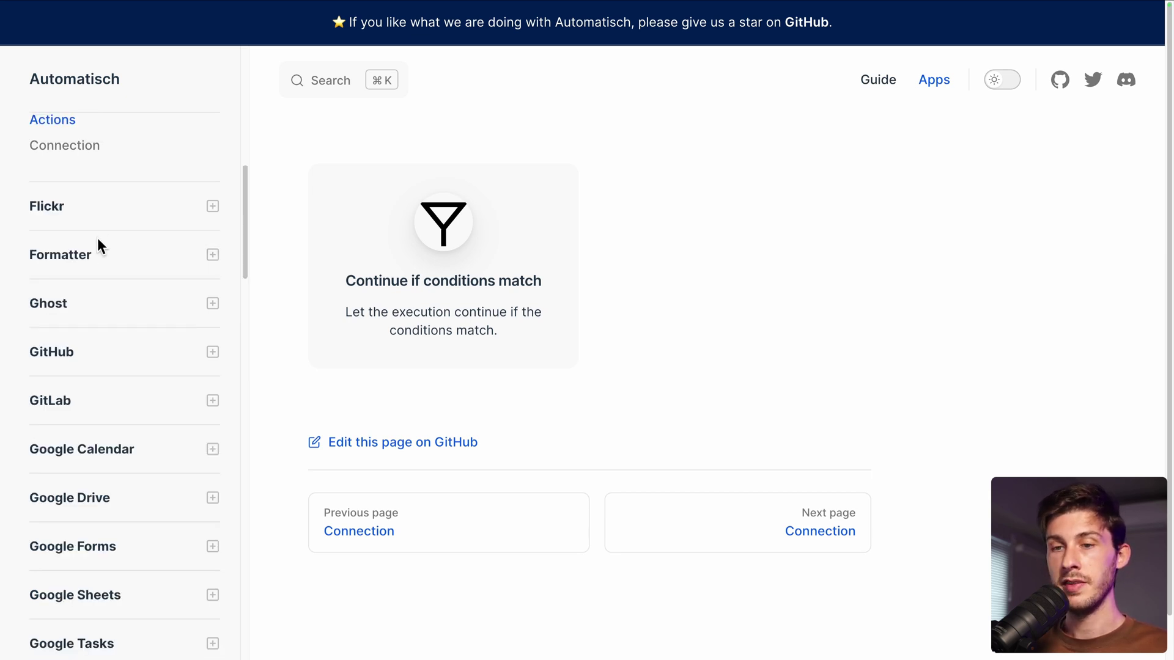
left_click(79, 256)
left_click(54, 287)
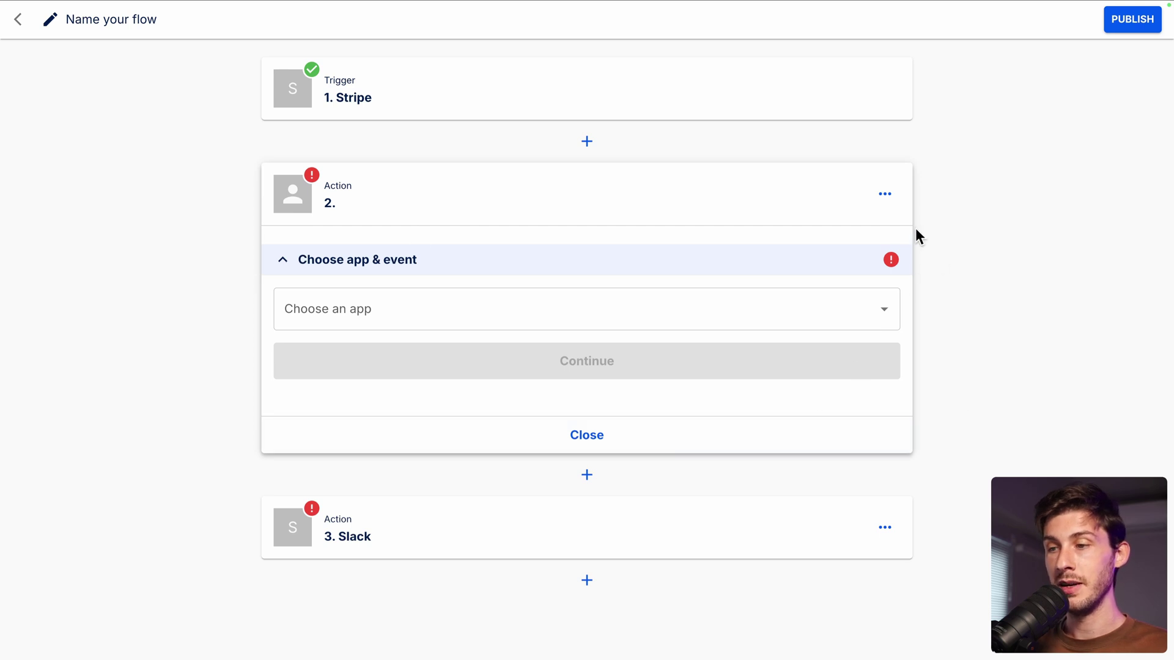
Step: Delete the empty step 2 and choose Slack's Send a message to channel event
left_click(885, 195)
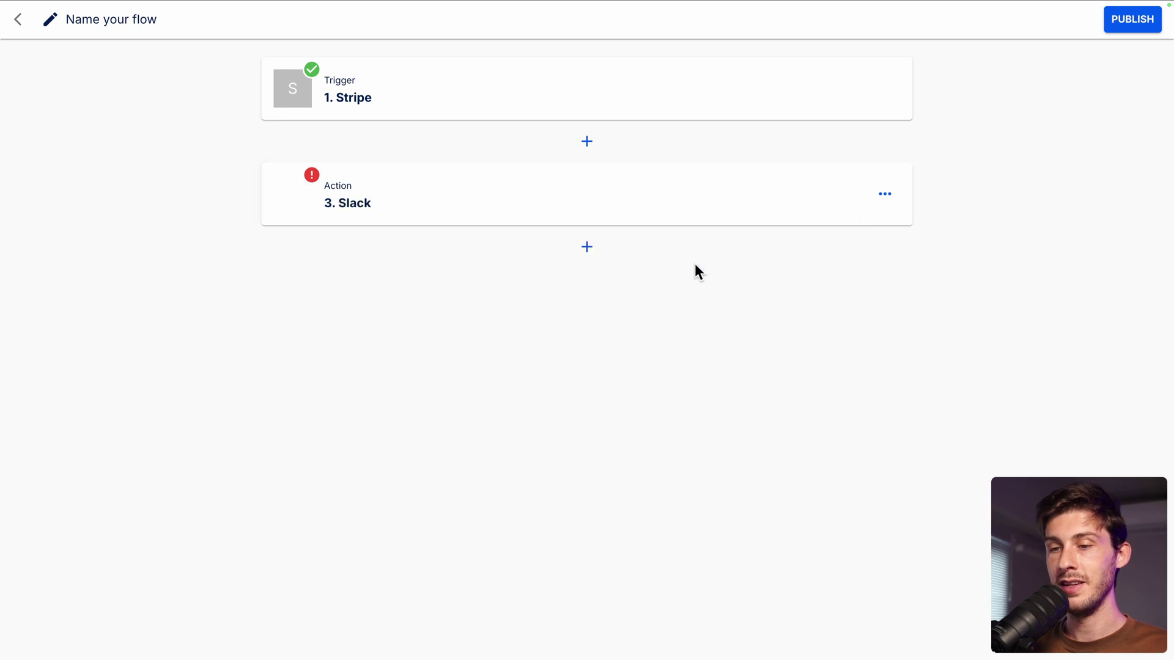
left_click(516, 202)
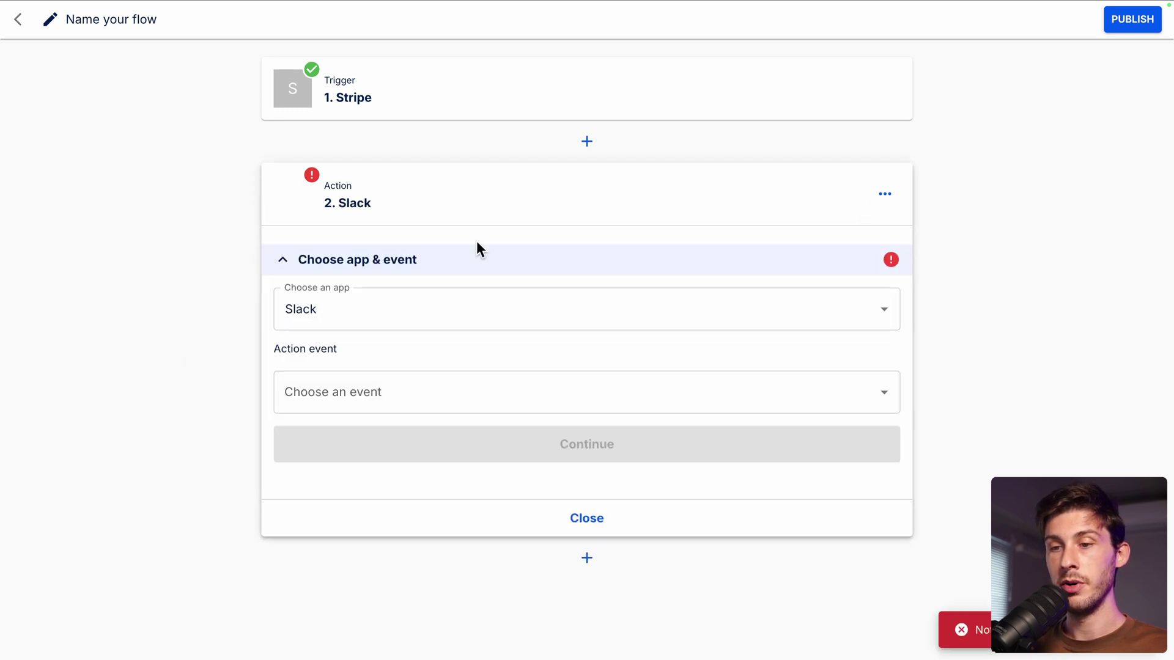
left_click(428, 394)
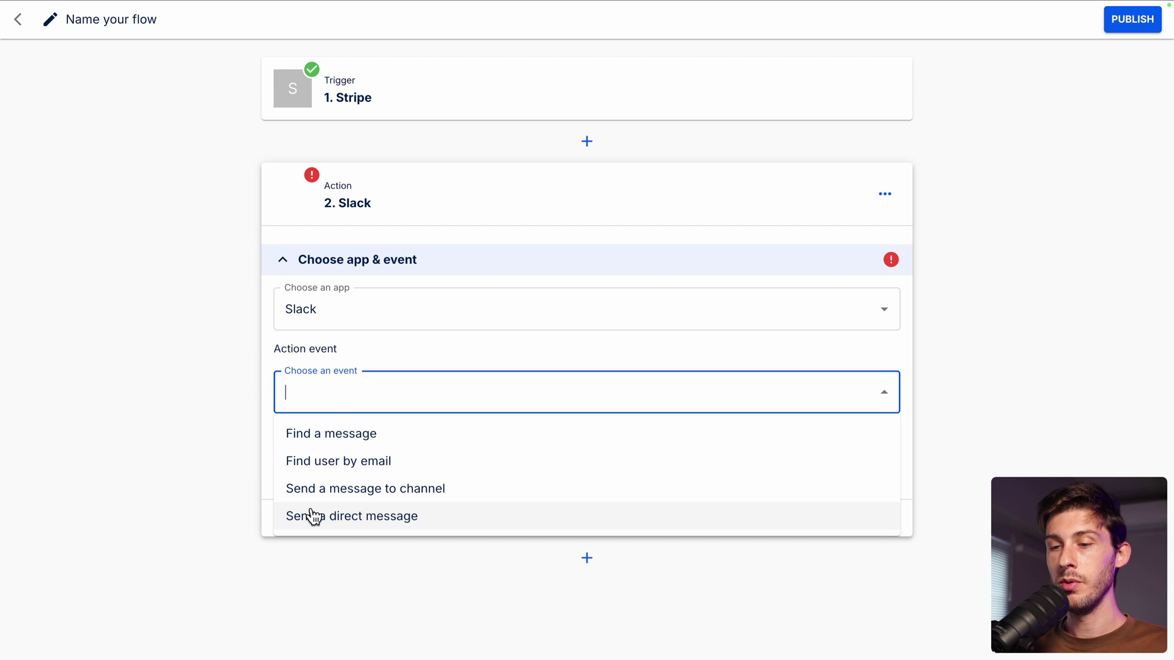
left_click(304, 493)
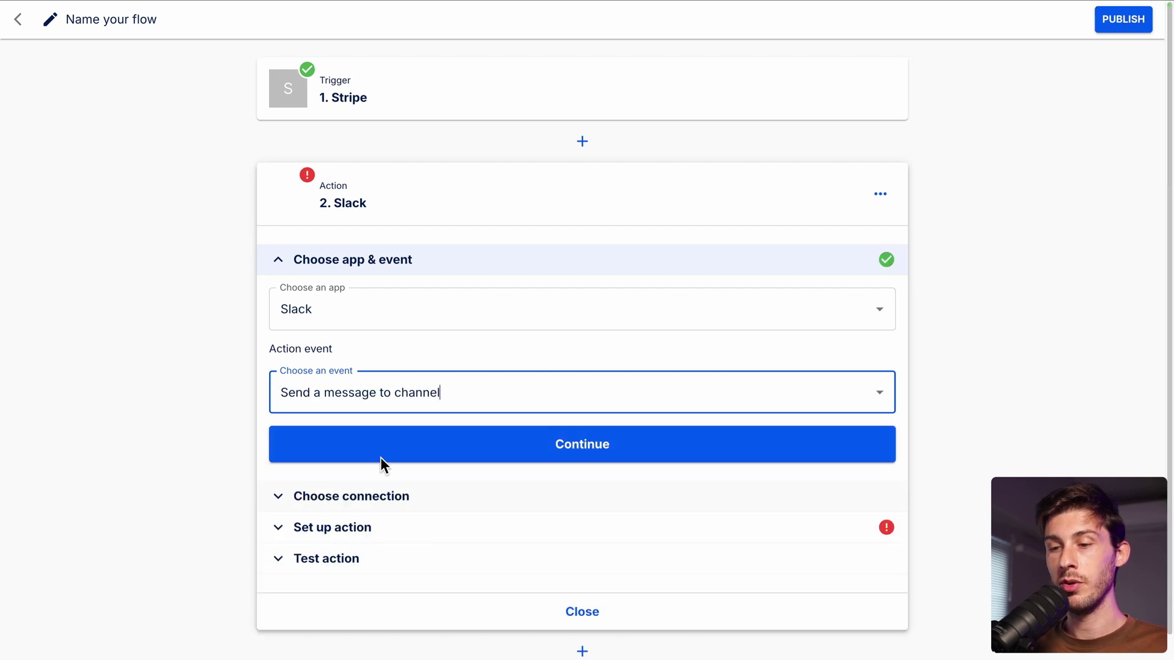
Step: Confirm the event and start adding a new Slack connection
left_click(416, 453)
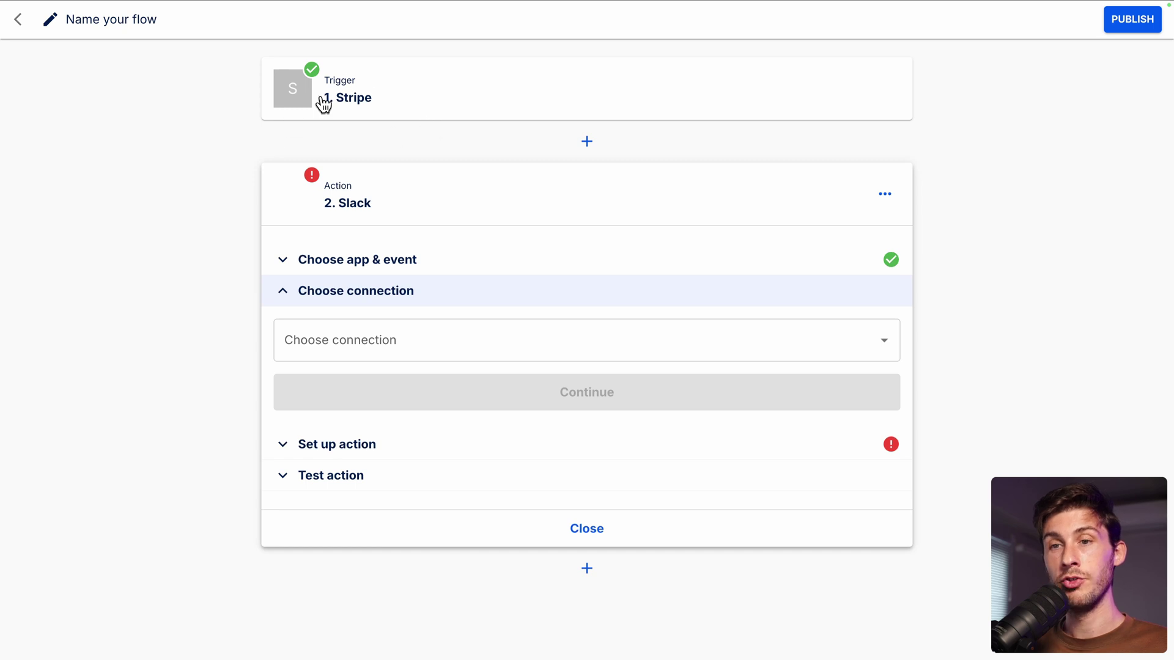
left_click(301, 341)
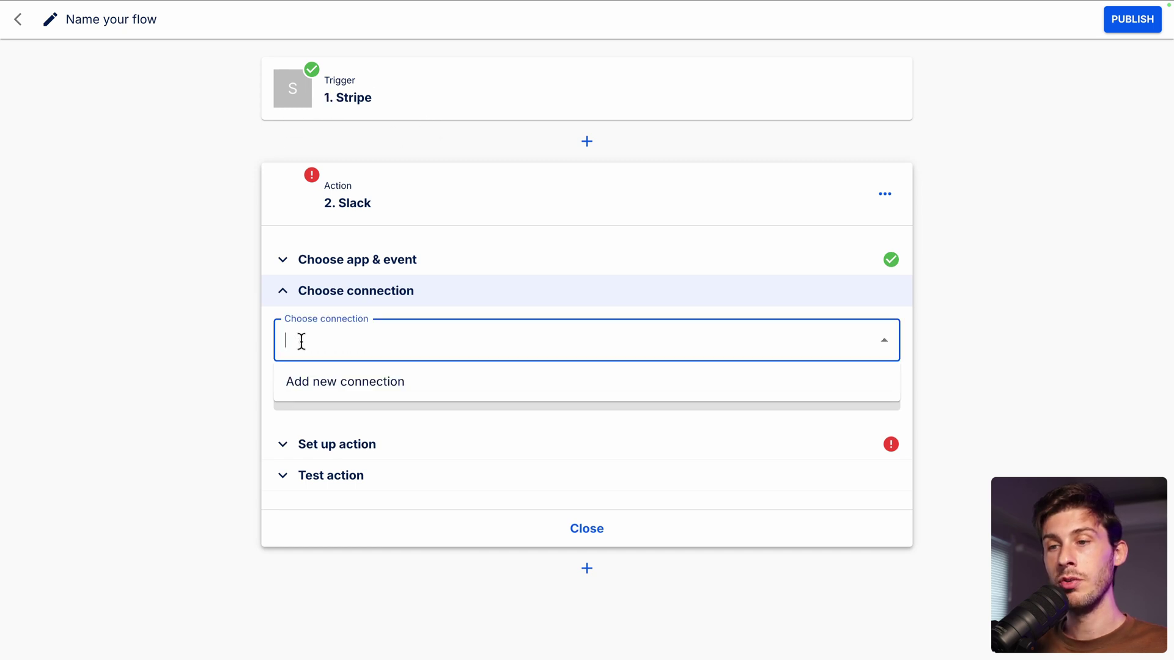
left_click(335, 385)
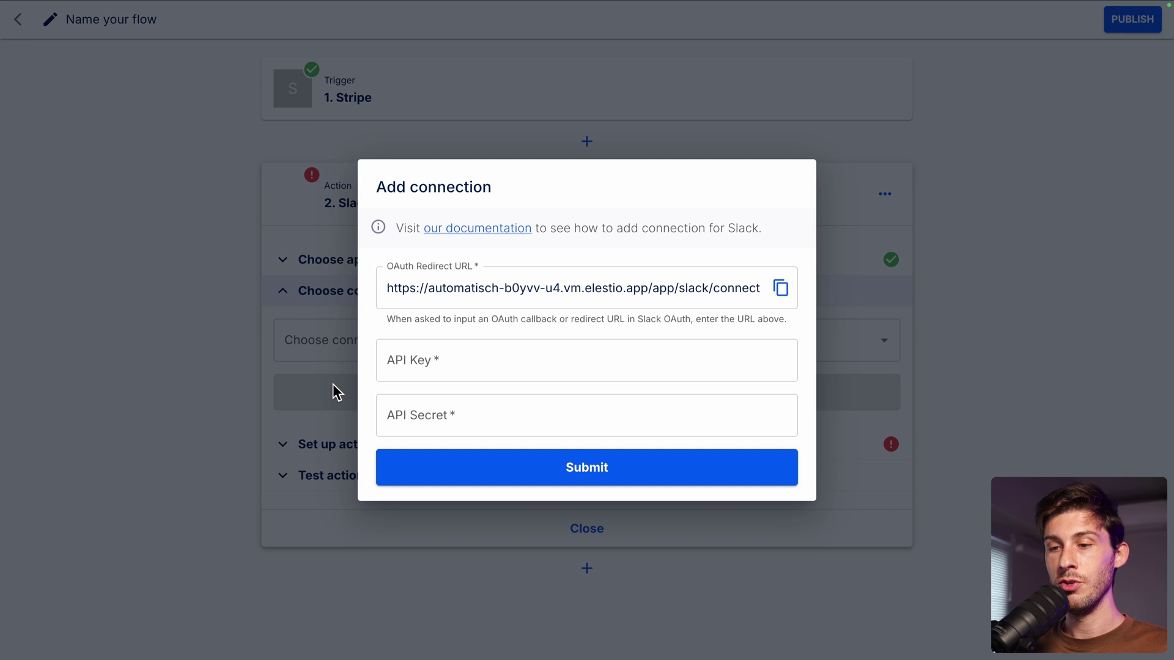
Step: Open the Slack connection setup documentation and scroll through its steps
left_click(448, 237)
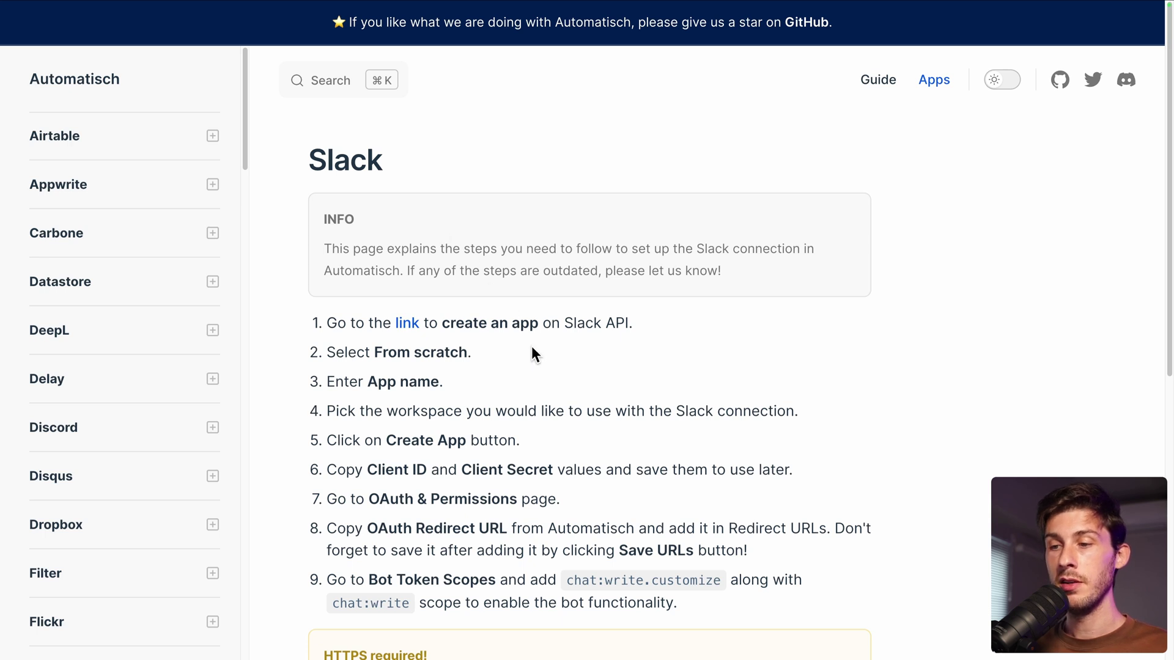
scroll(531, 346, "down", 2)
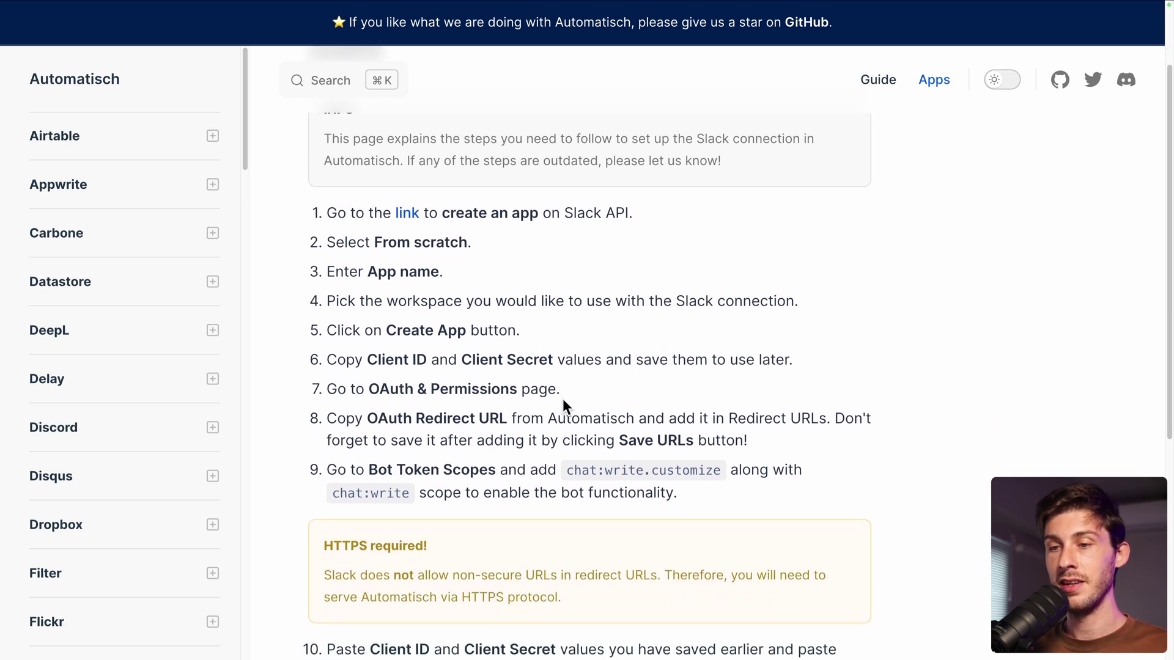
Step: Create Slack app 'Demo Automatisch 2' from scratch in Elestio Demos and select its Client ID
left_click(407, 213)
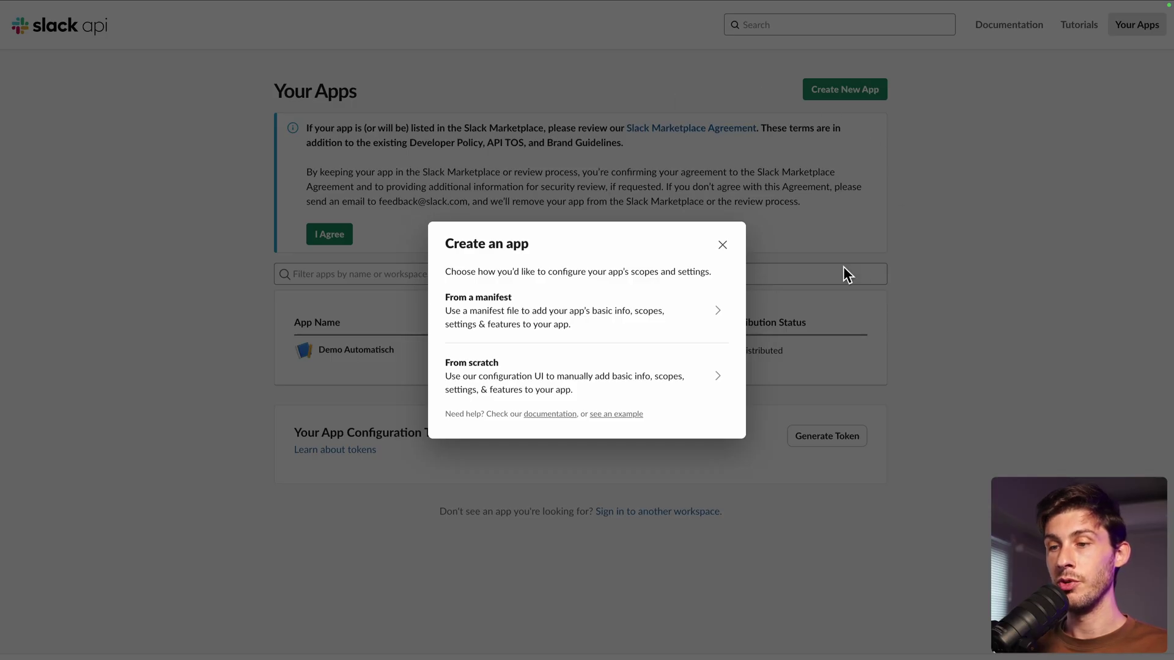
left_click(466, 385)
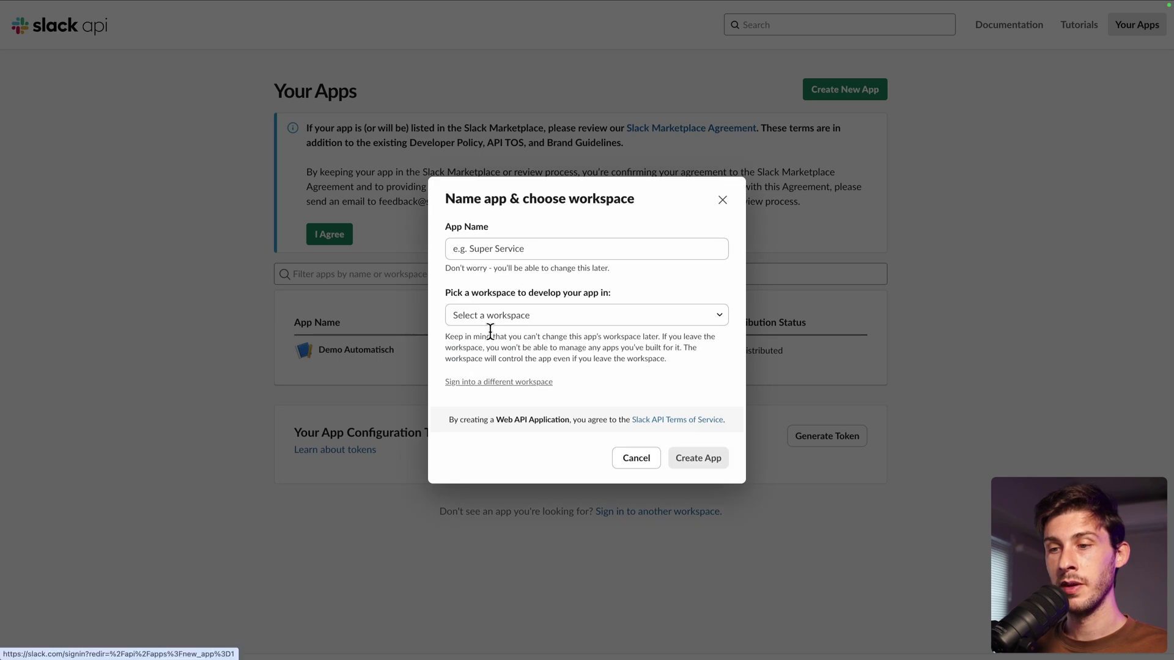
left_click(526, 253)
type("De")
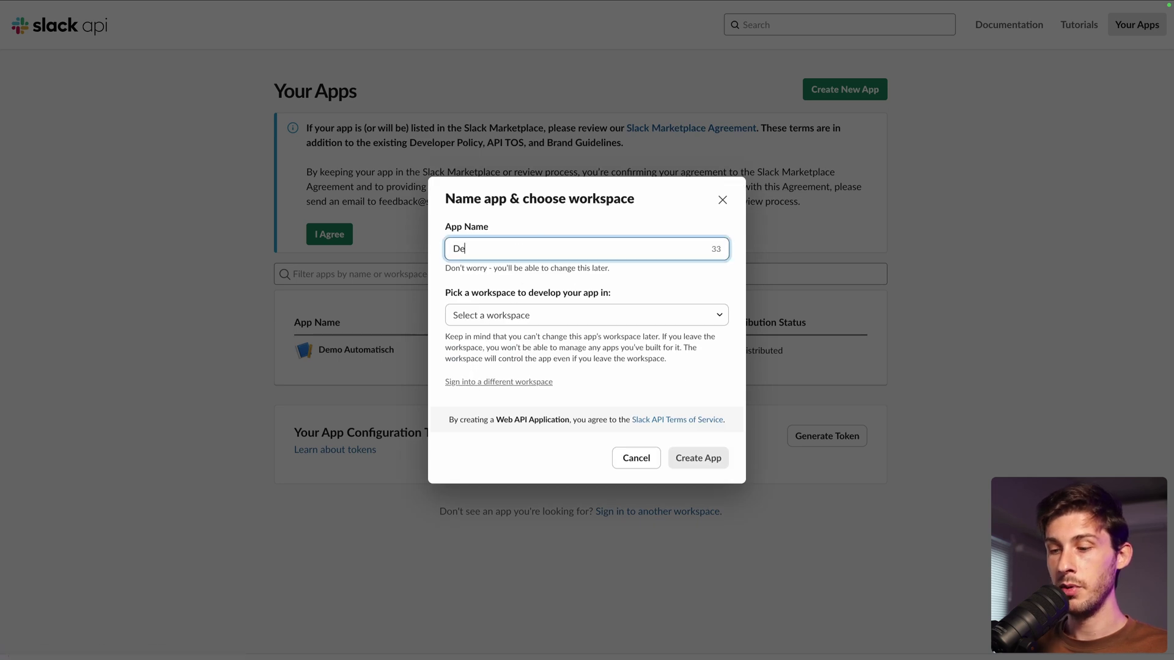
type("mo Automatisch 2")
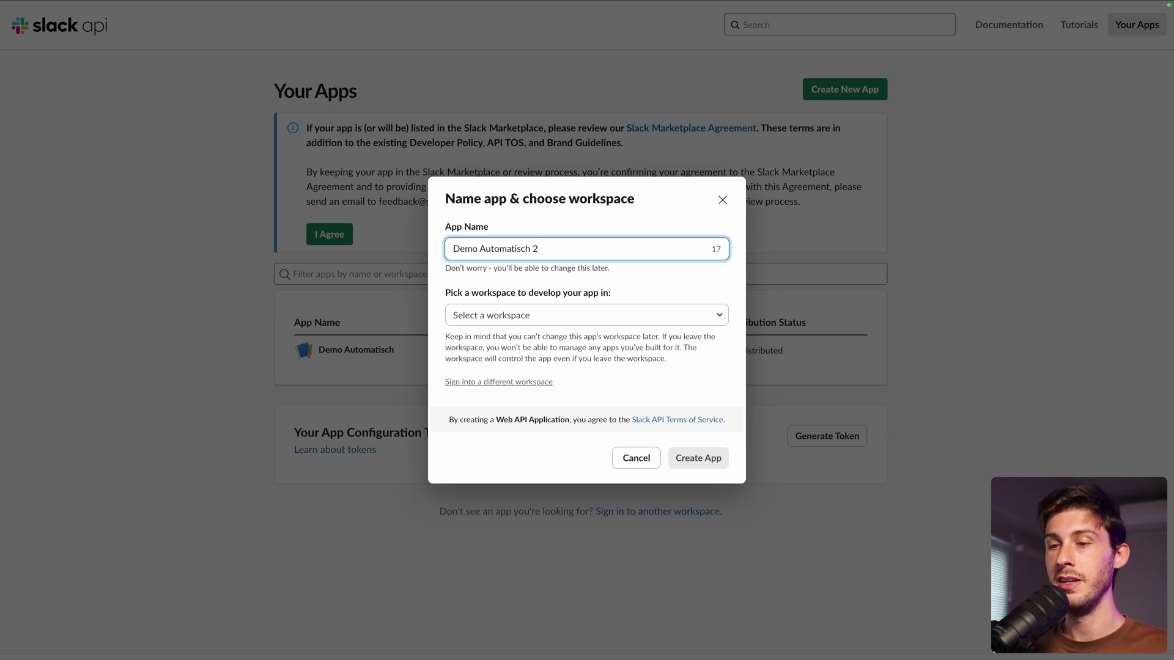
left_click(594, 315)
left_click(527, 356)
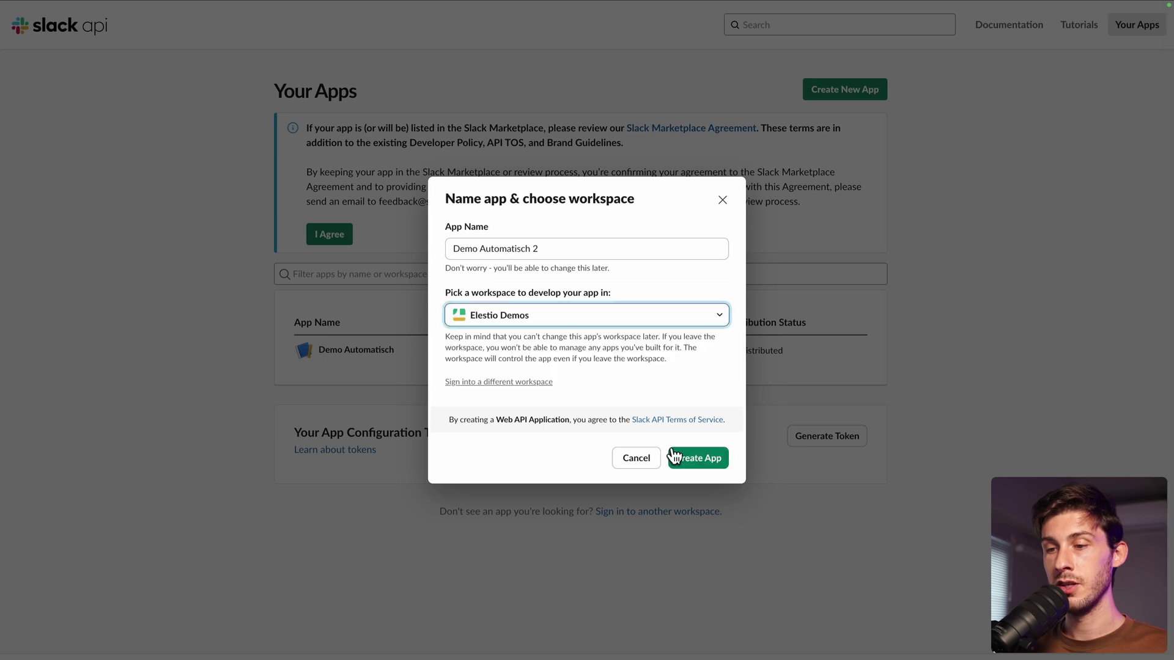
left_click(705, 462)
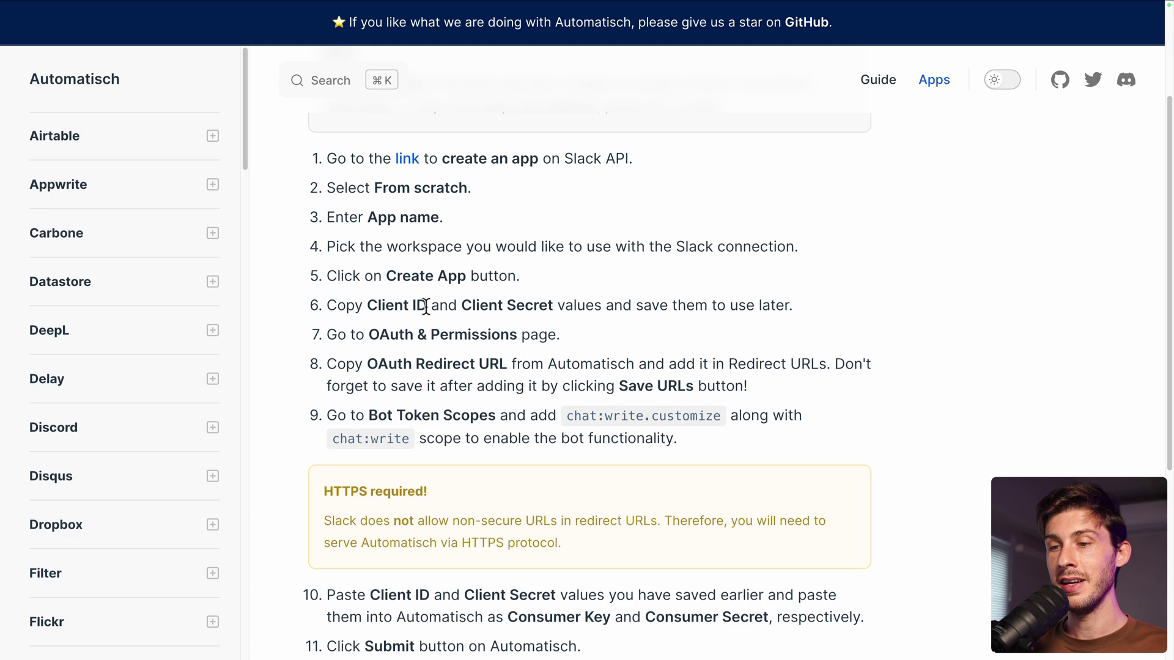
left_click_drag(542, 289, 462, 288)
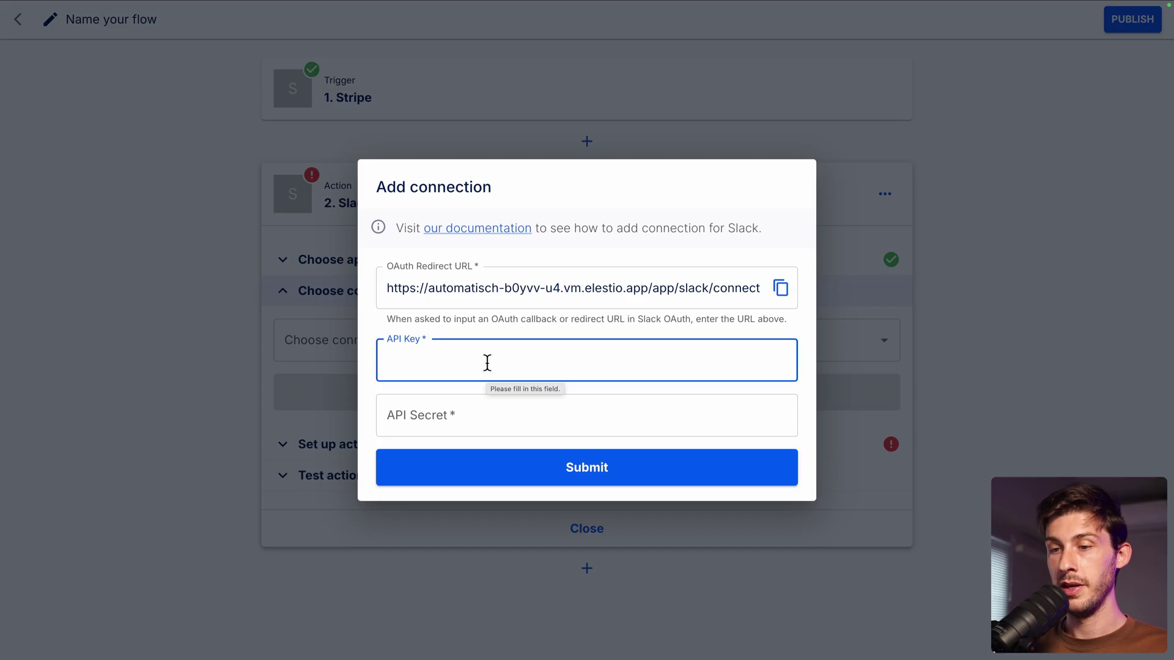
Step: Fill in the Slack Client ID as API key and client secret as API secret, then submit
key("ctrl+v")
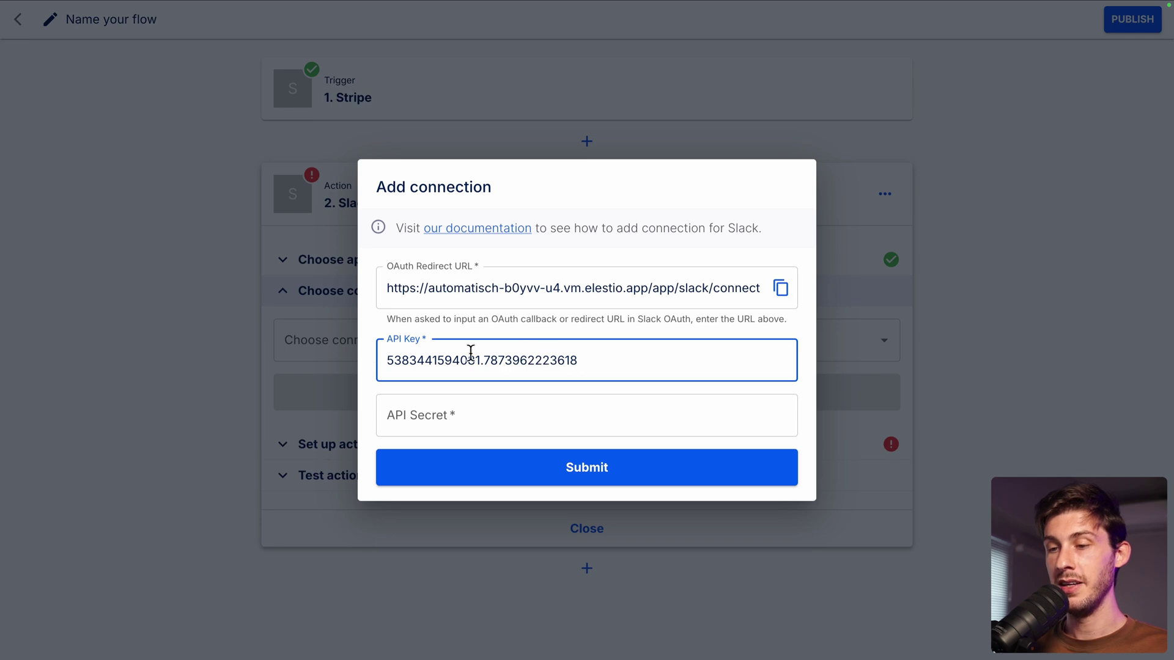
left_click_drag(391, 334, 563, 335)
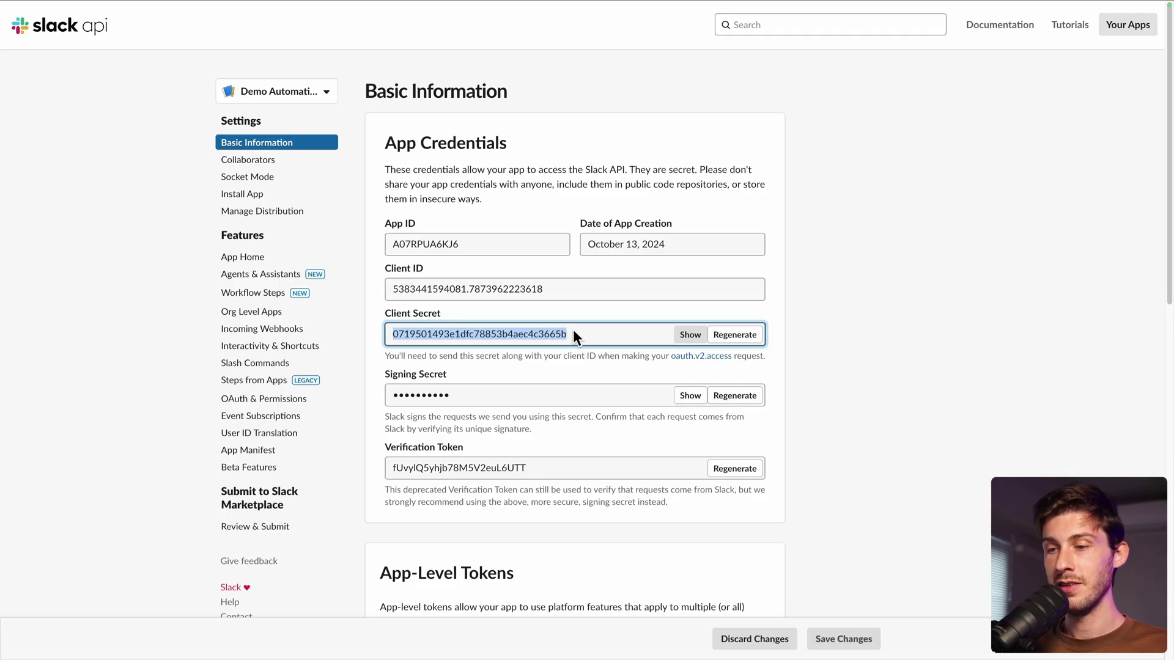
key("ctrl+v")
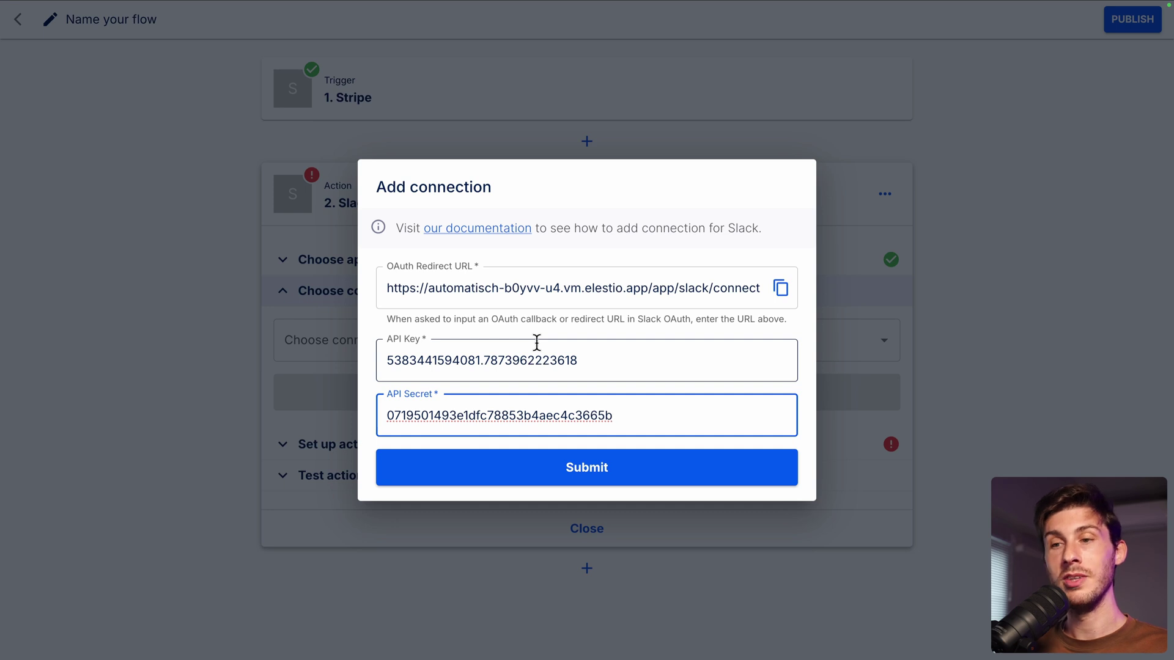
left_click(550, 473)
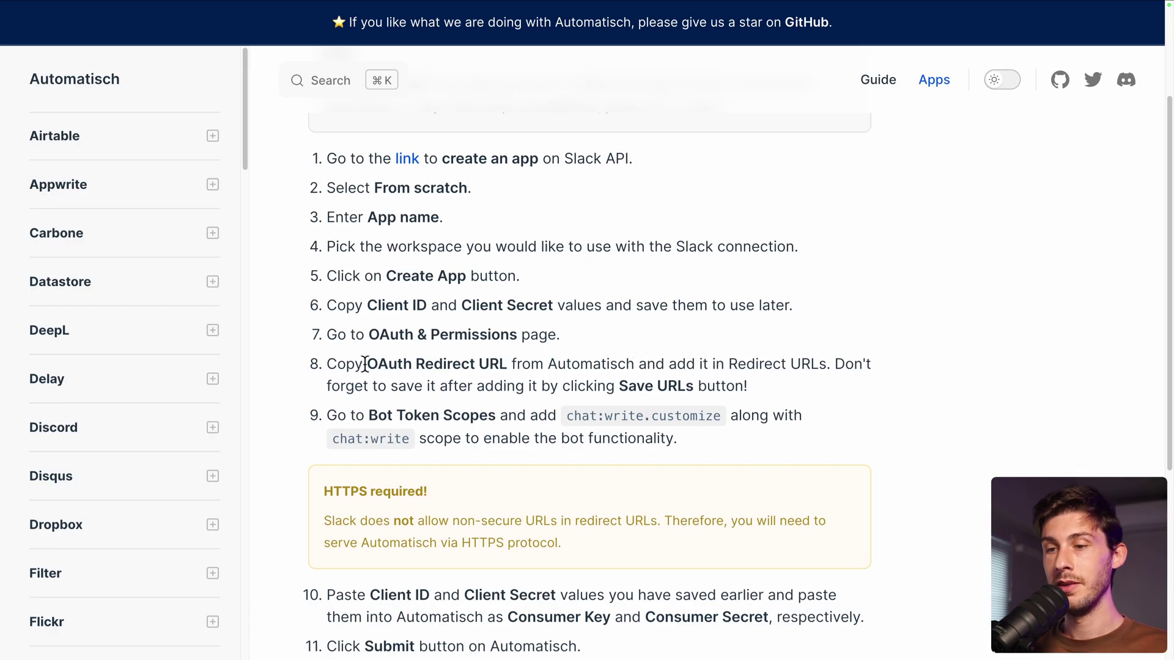
Step: Add Automatisch's redirect URL on the Slack app's OAuth & Permissions page and save it
left_click_drag(328, 335, 569, 331)
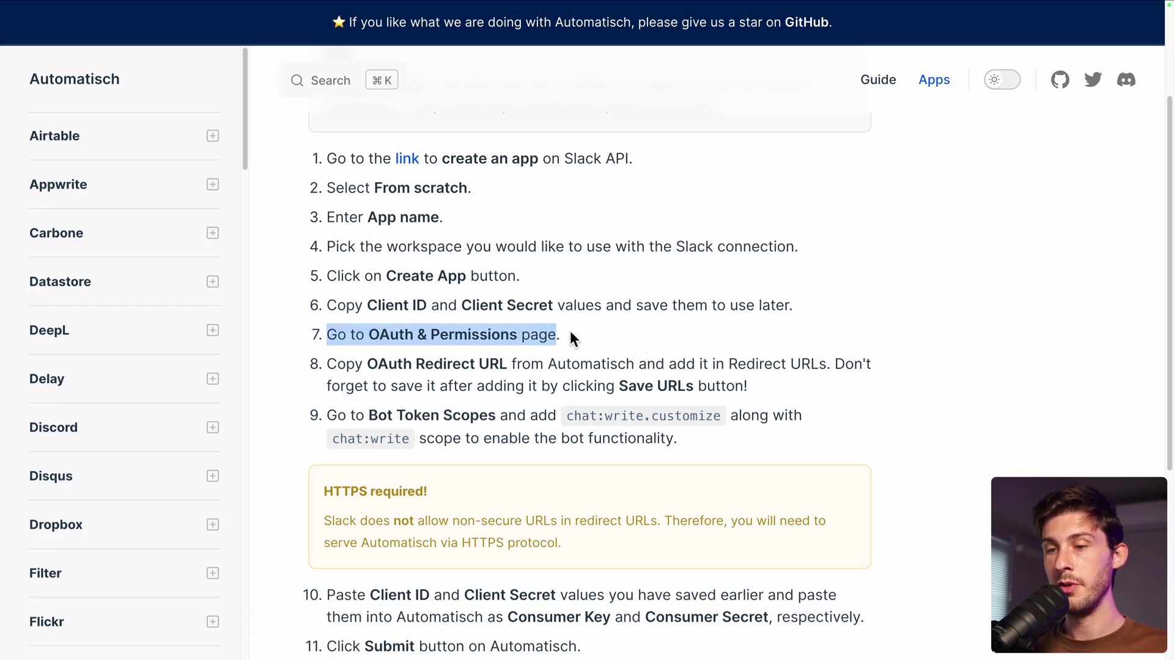
left_click(376, 351)
left_click_drag(663, 354, 706, 373)
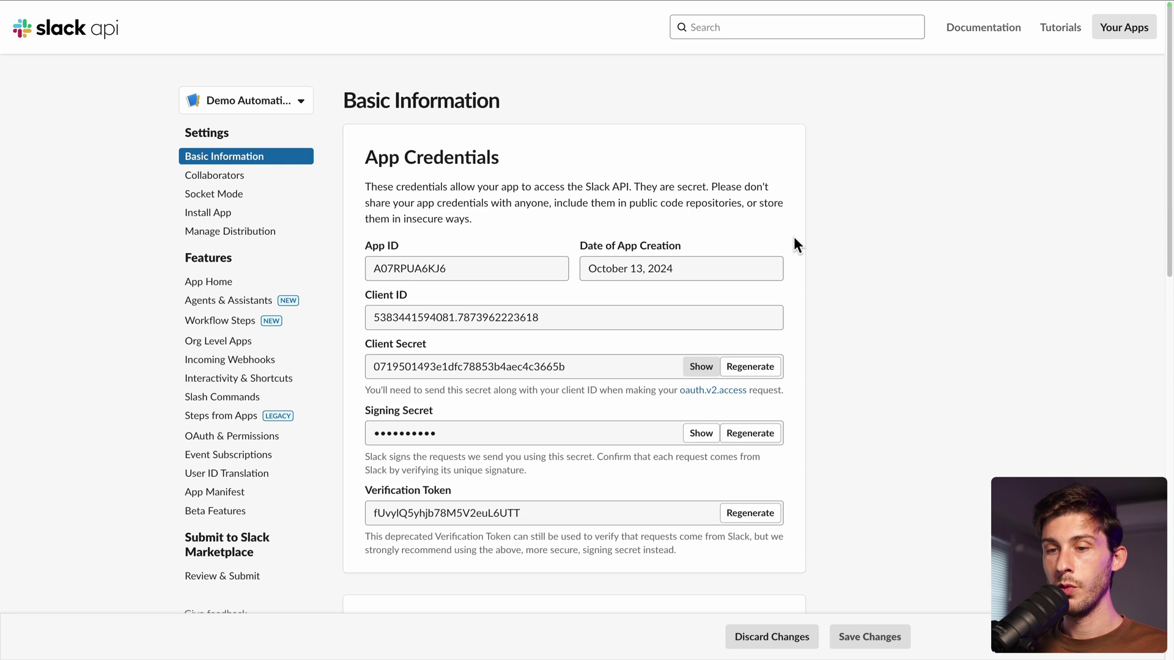
left_click(225, 436)
scroll(616, 407, "down", 3)
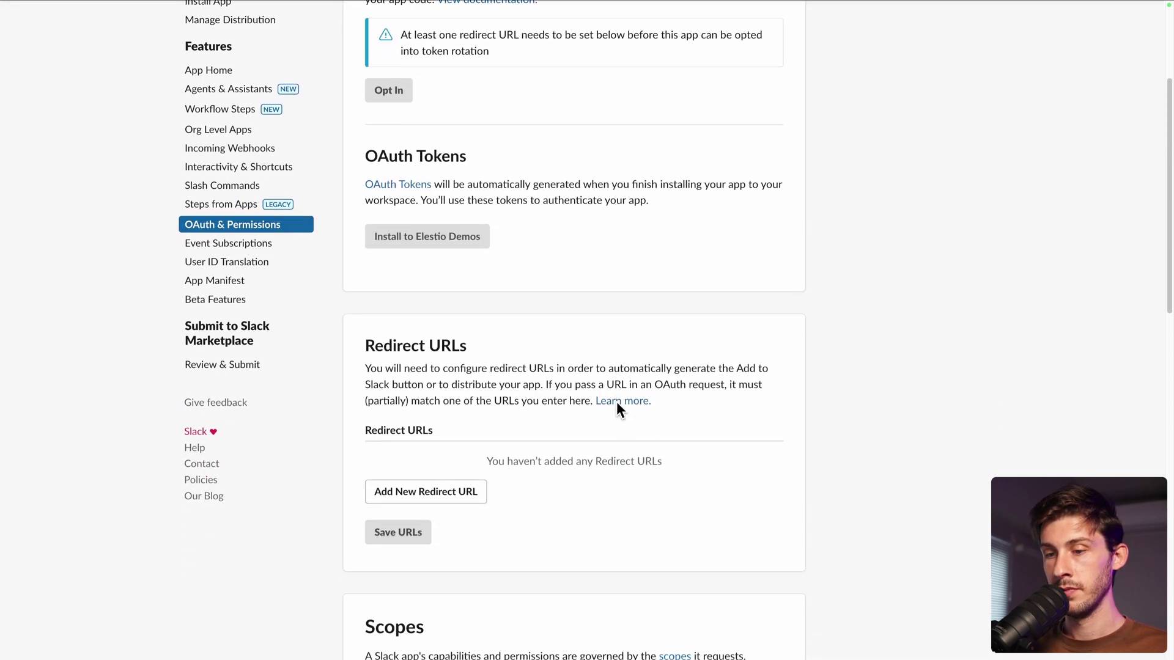
left_click(438, 482)
type("https://automatisch-b0yvv-u4.vm.elestio.app/app/slack/connections/add")
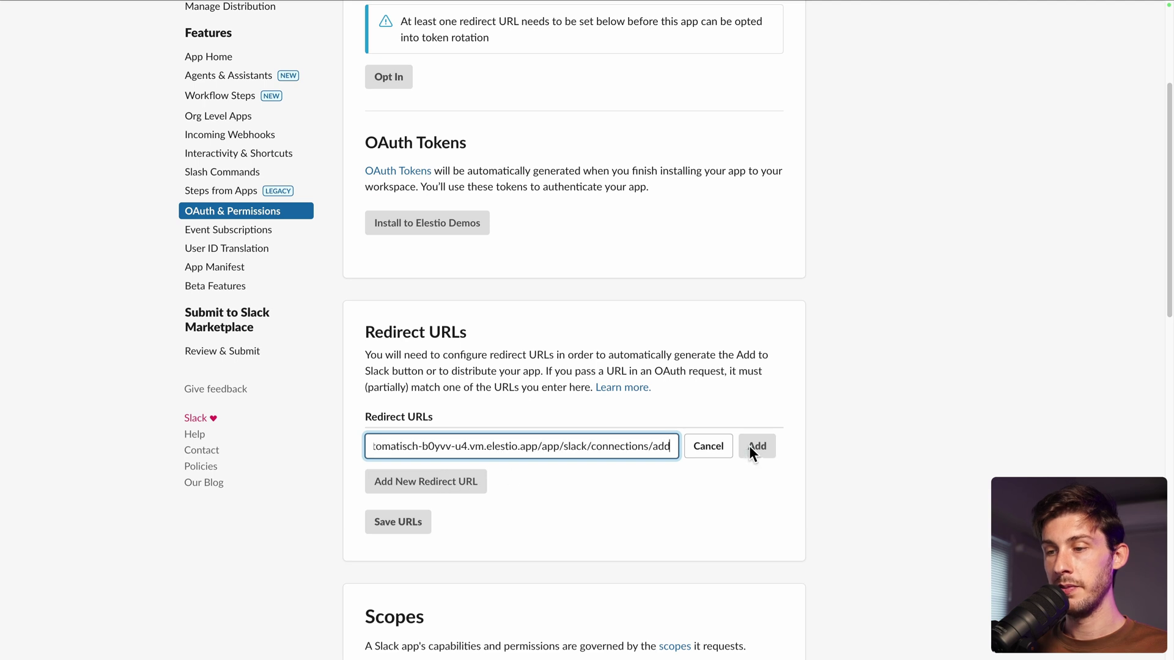
left_click(756, 445)
left_click(391, 521)
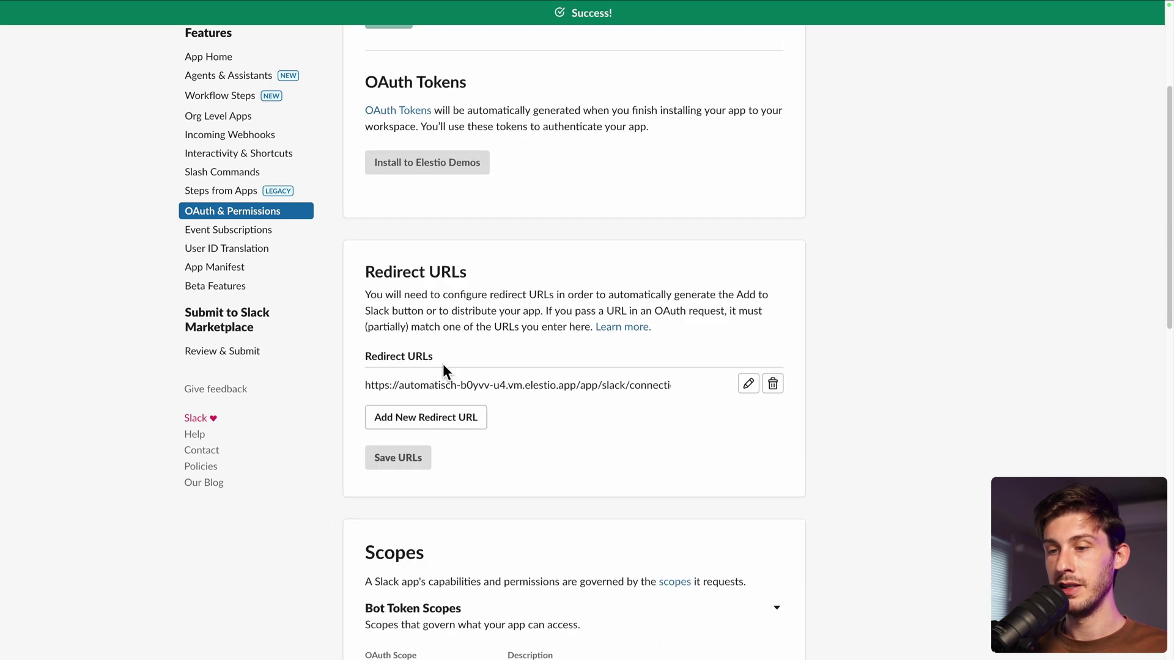
Step: Add the chat:write.customize and chat:write bot token scopes and resubmit the connection
key("ctrl+tab")
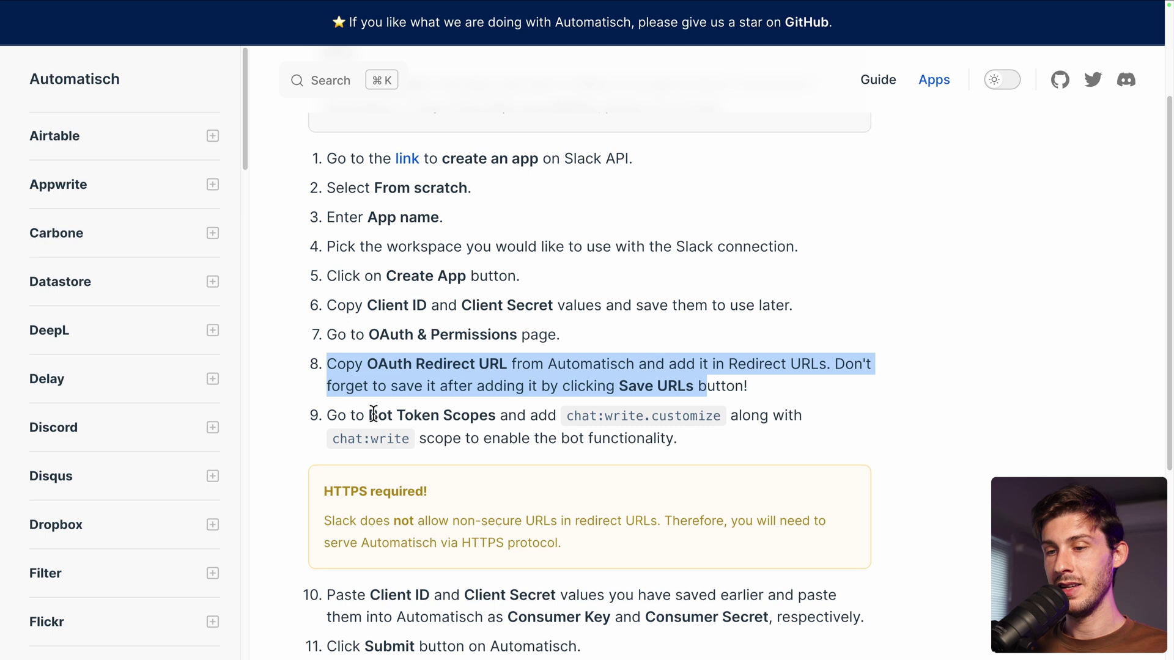
left_click_drag(373, 415, 721, 418)
key("ctrl+c")
left_click(498, 415)
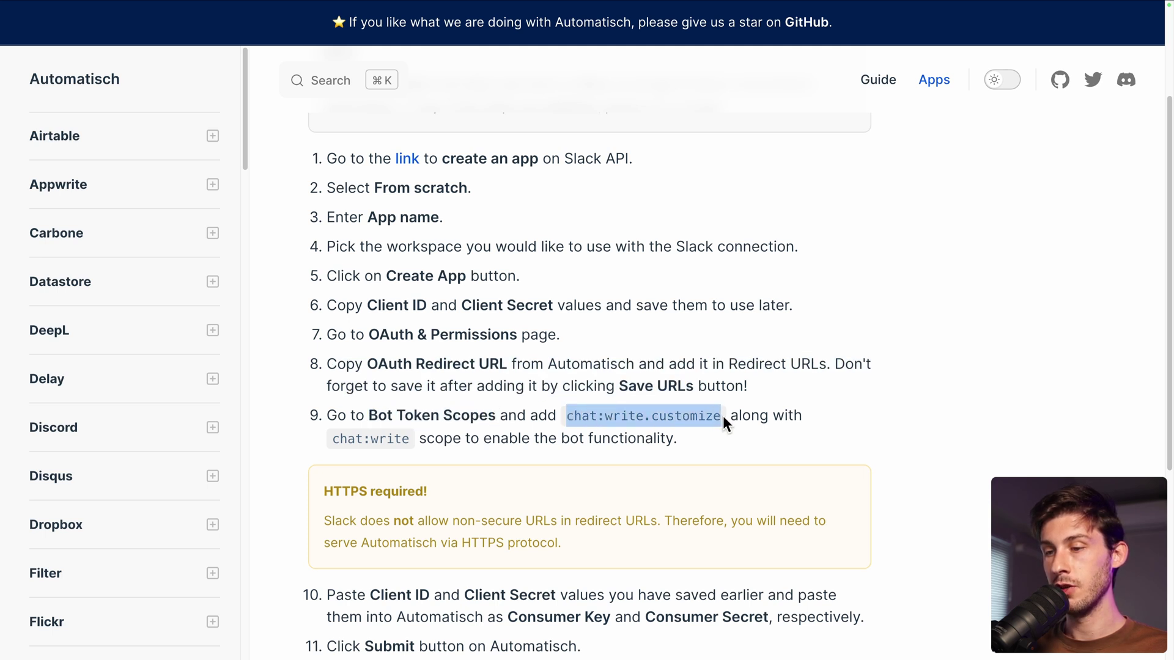
key("ctrl+tab")
scroll(715, 361, "down", 3)
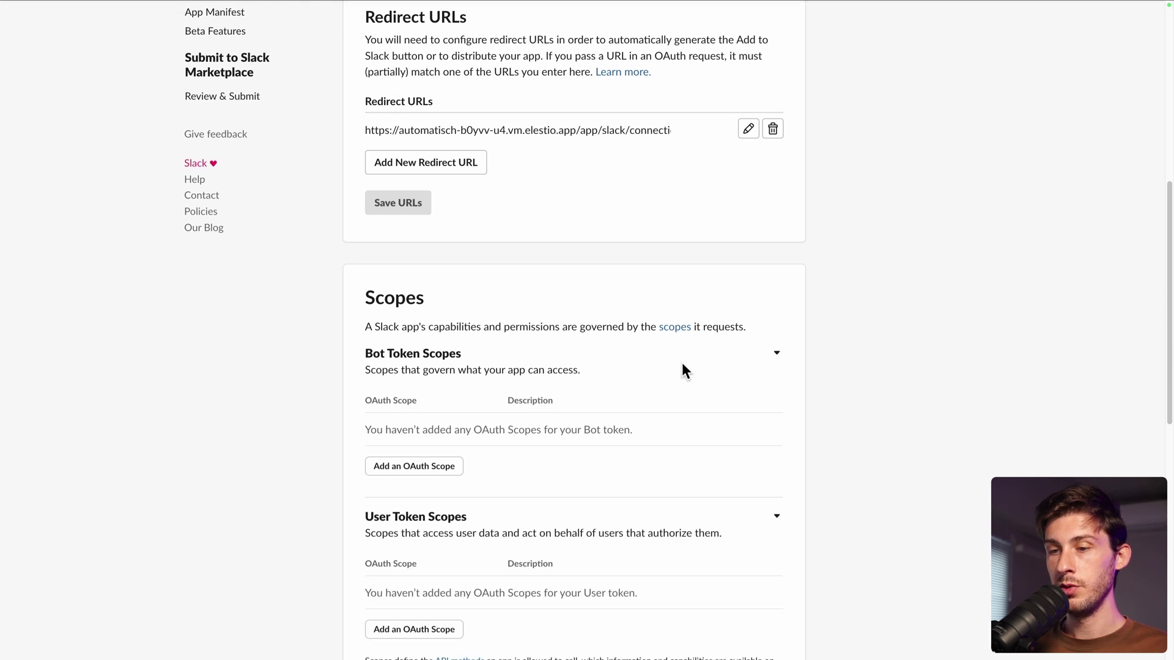
left_click(433, 467)
key("ctrl+v")
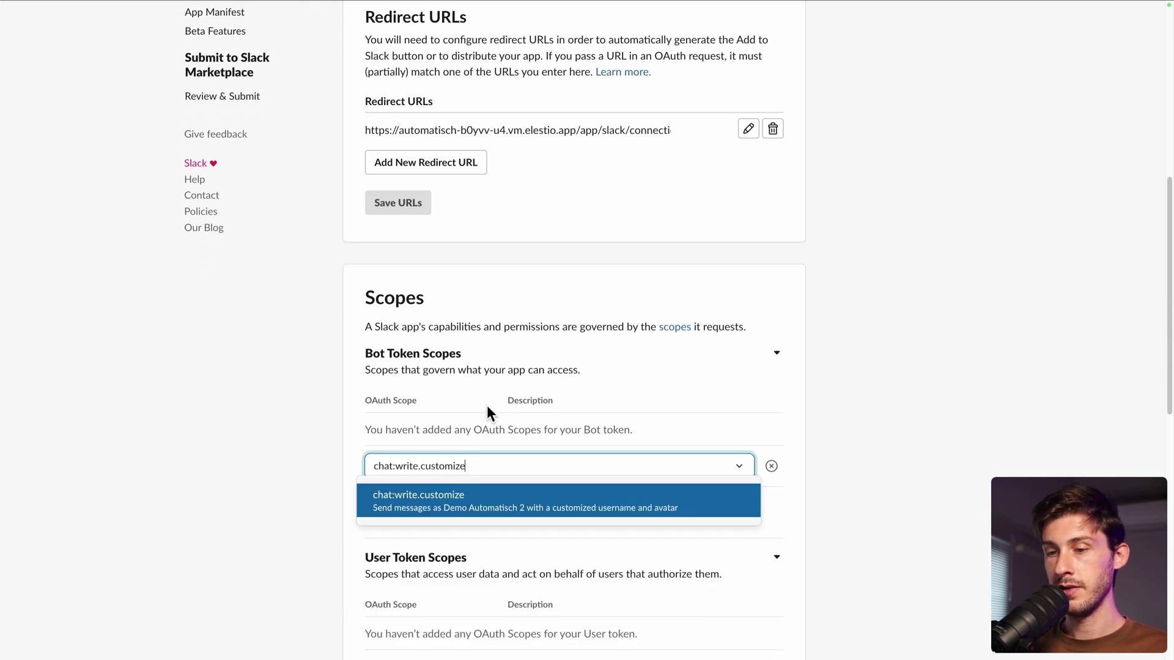
key("Return")
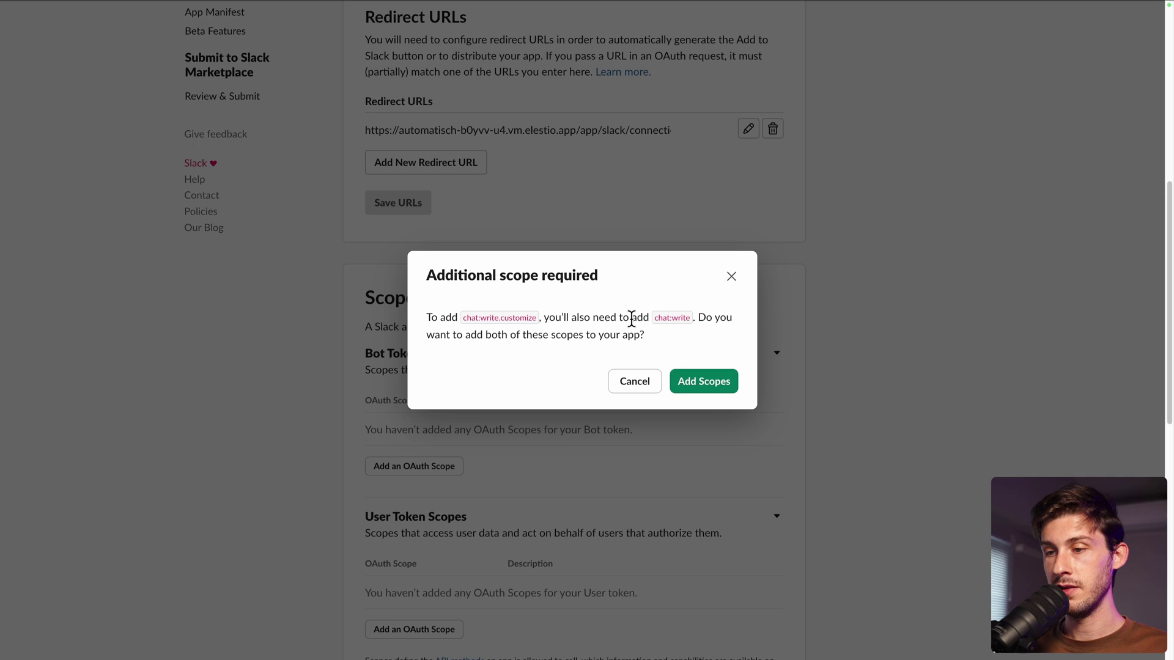
left_click(697, 380)
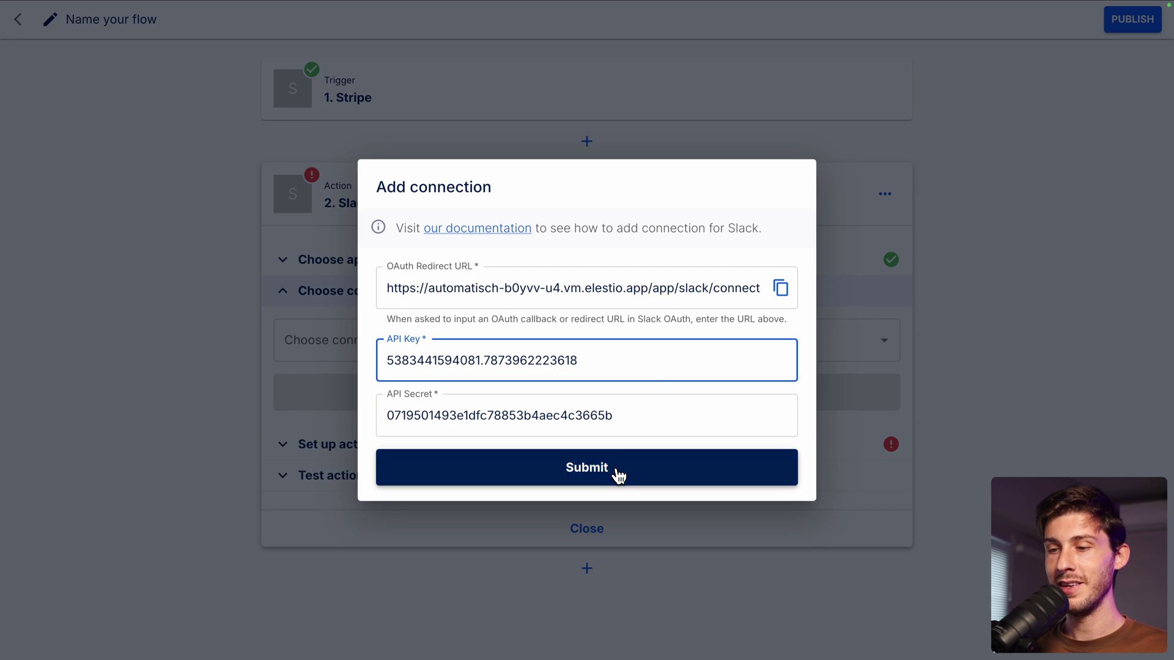
left_click(618, 471)
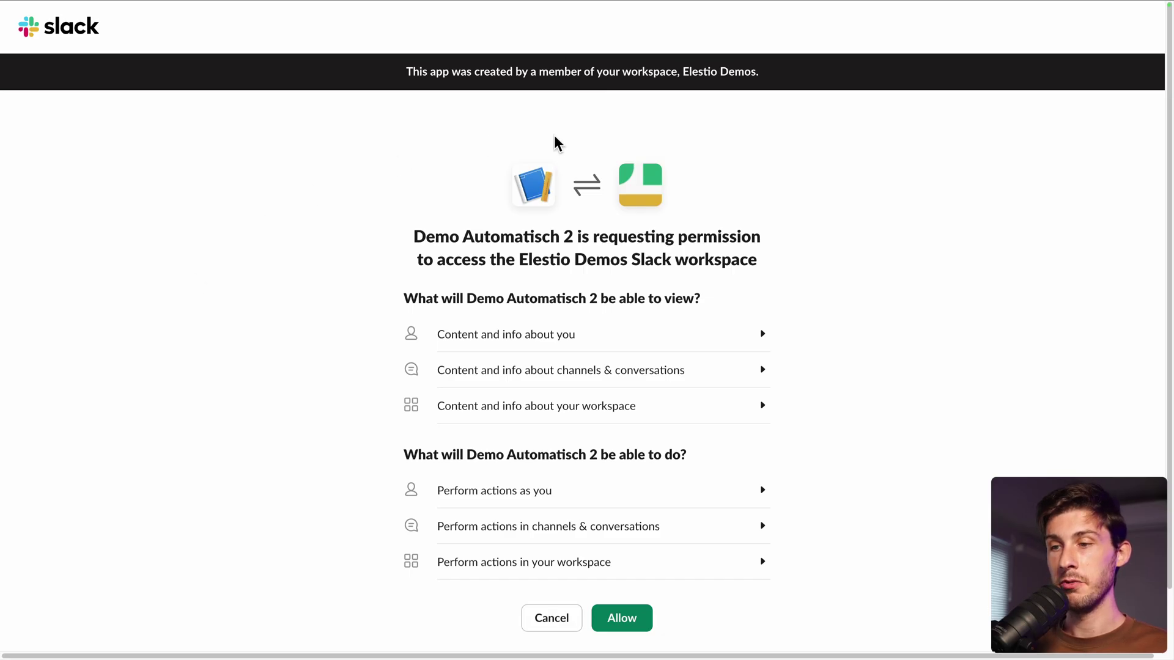
Step: Allow Demo Automatisch 2 into Elestio Demos and continue with that Slack connection
scroll(329, 362, "down", 2)
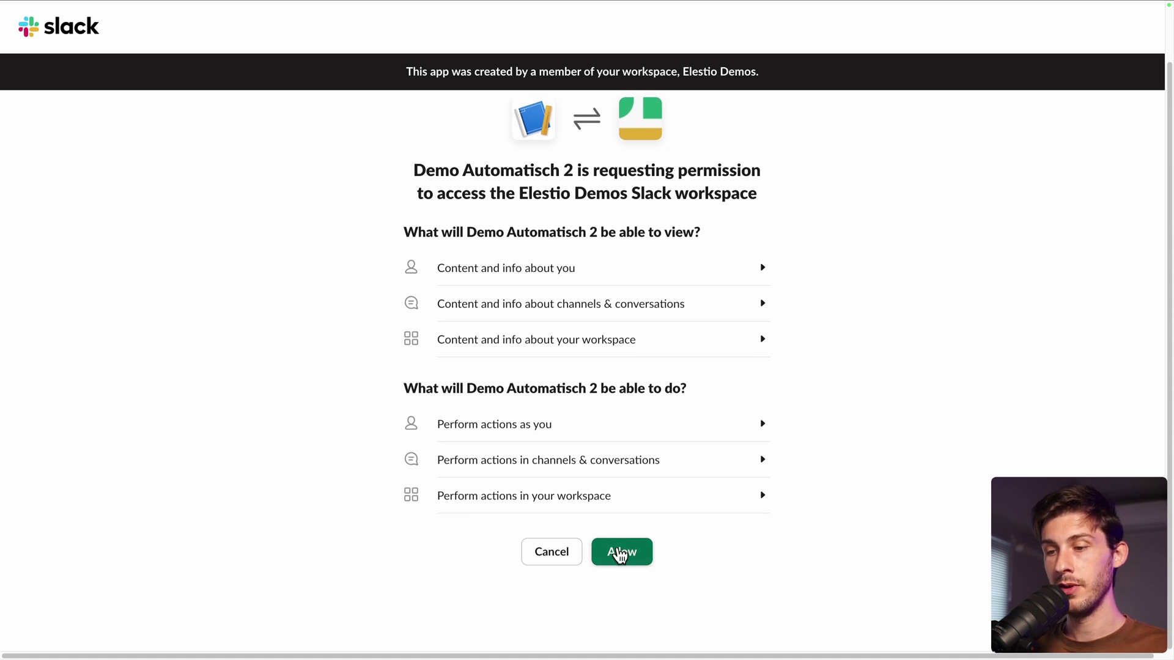
left_click(620, 552)
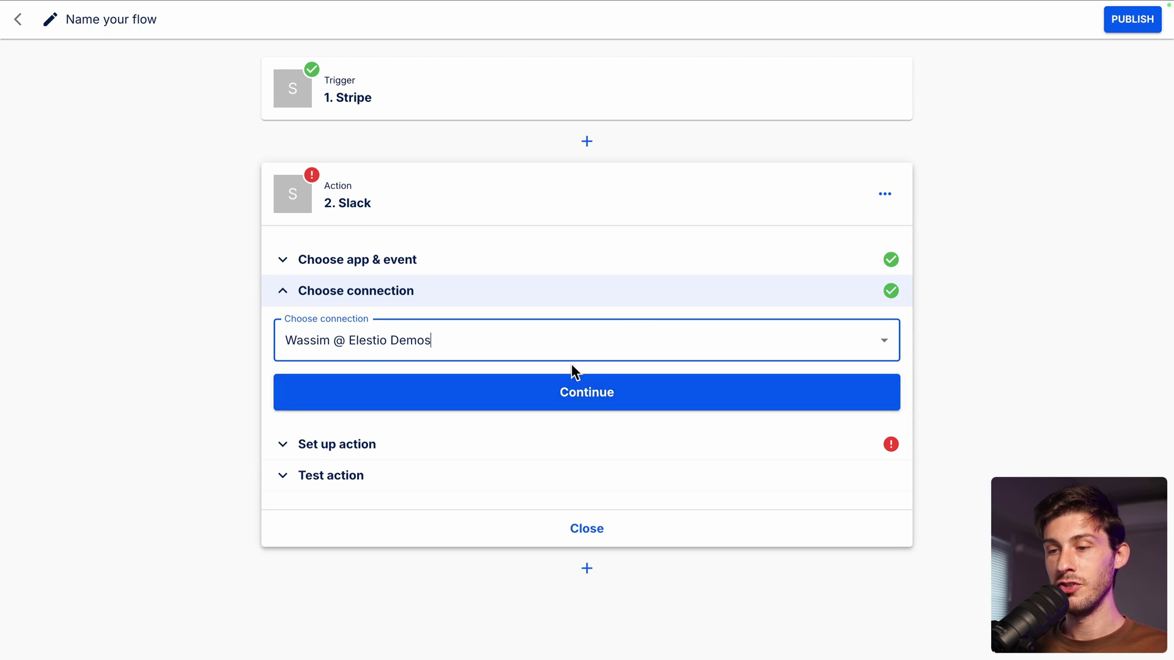
left_click(578, 393)
scroll(210, 374, "down", 2)
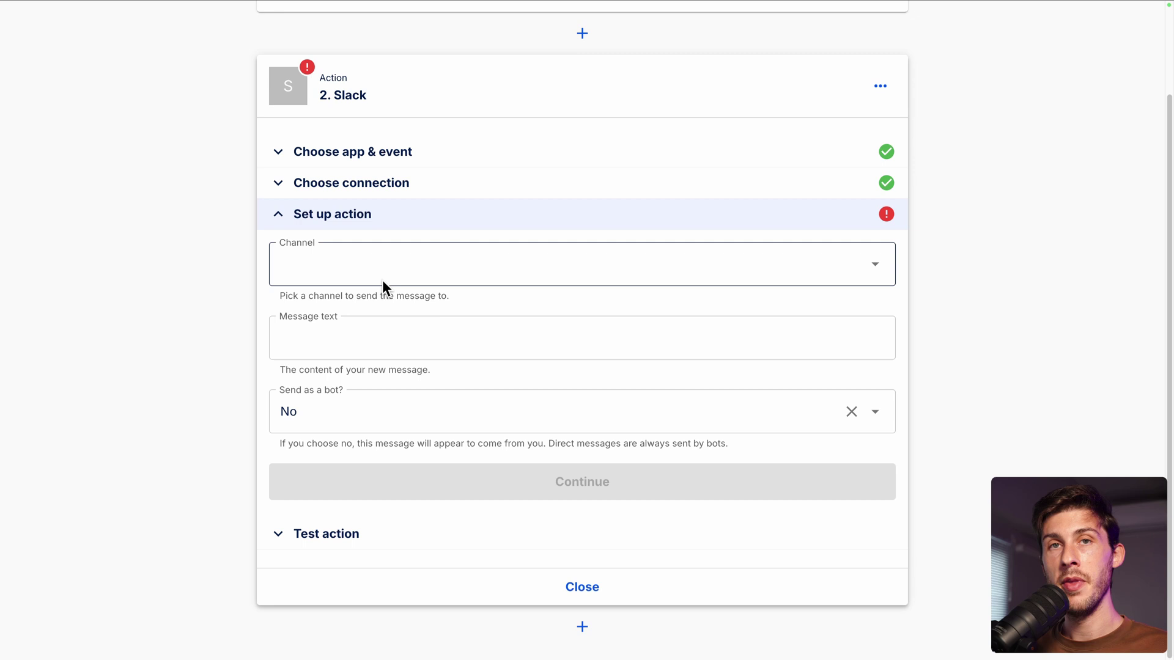
Step: Post to the demo channel with 'Awesome, we just made a new sale' plus the Stripe NET amount
left_click(422, 260)
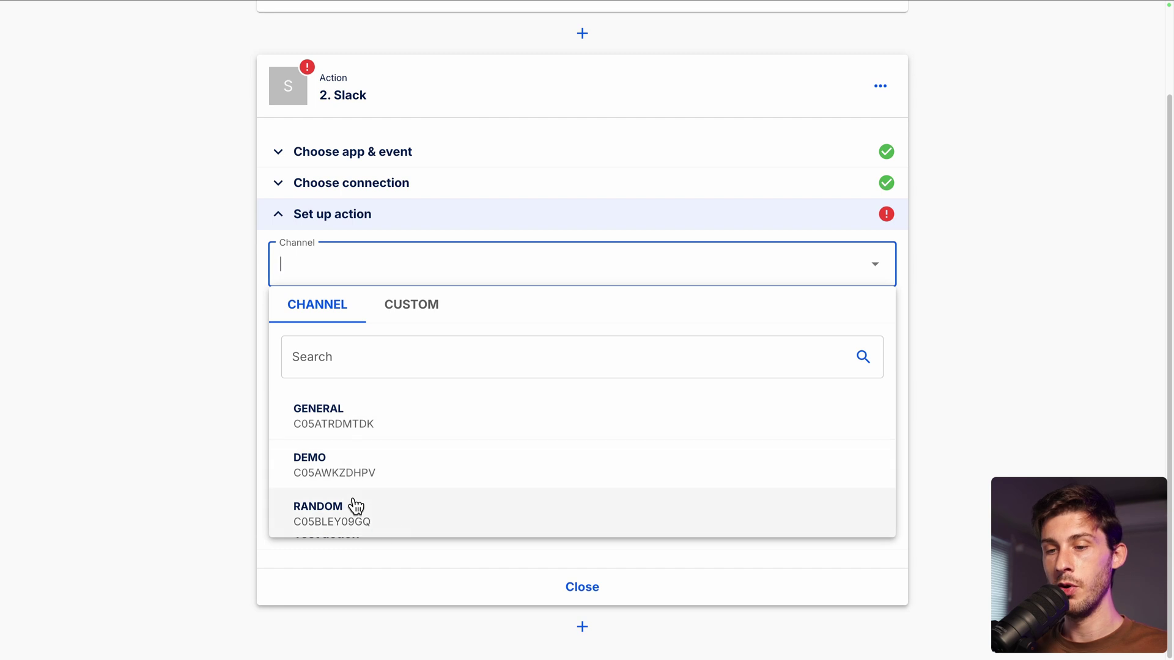
left_click(330, 469)
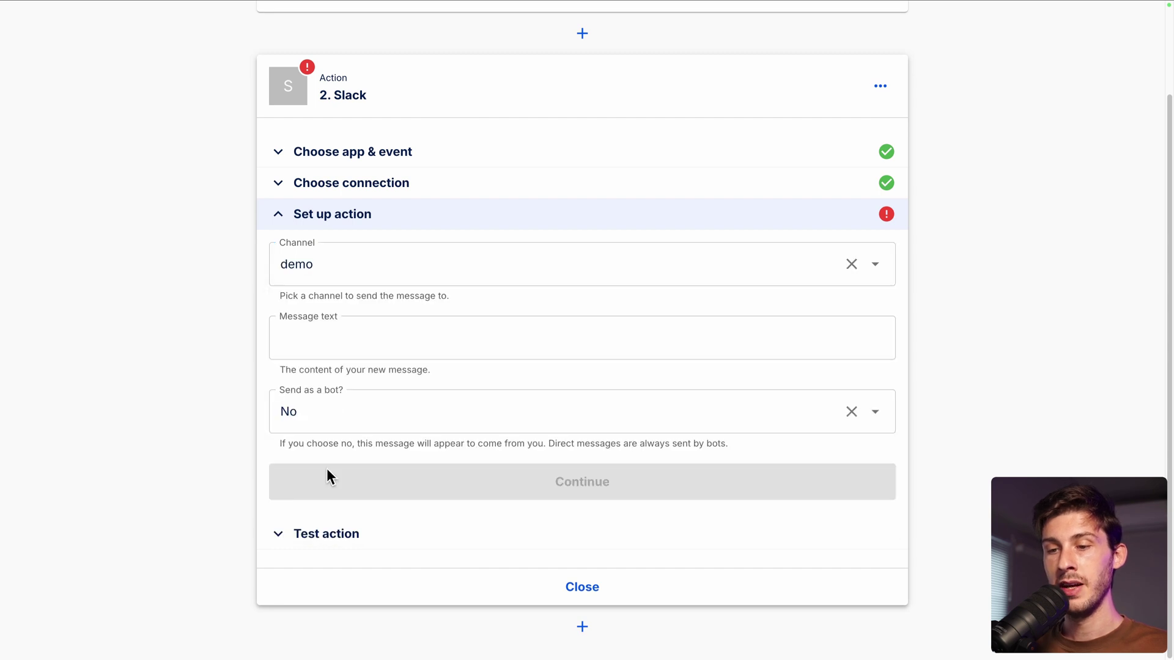
left_click(354, 343)
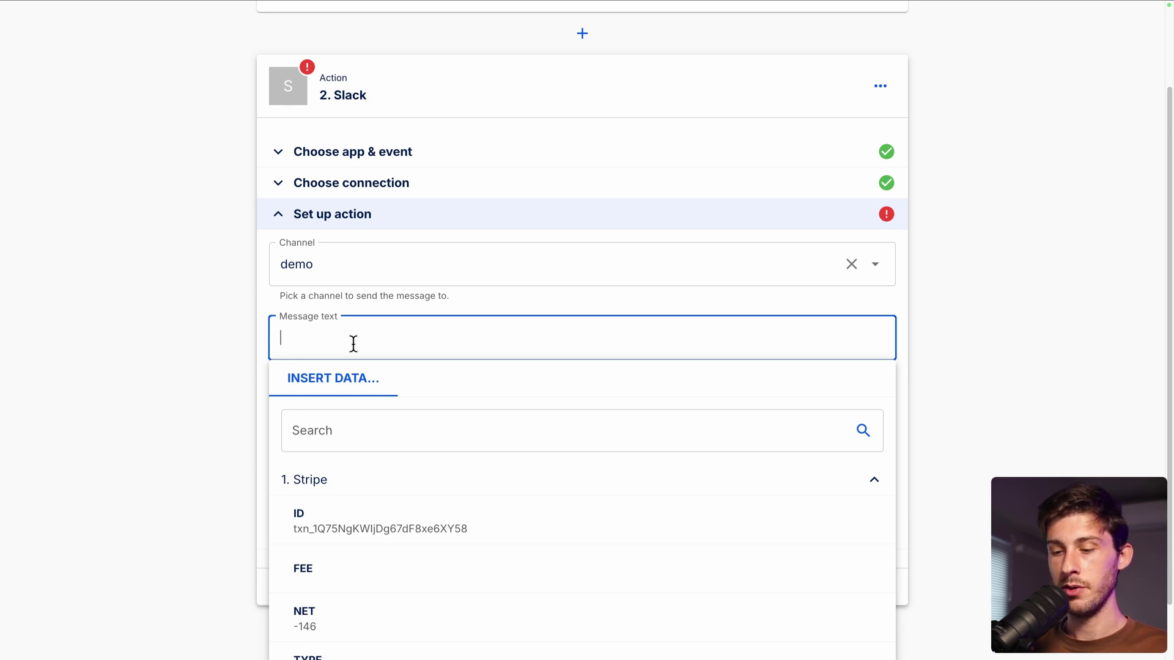
type("Awesome, we")
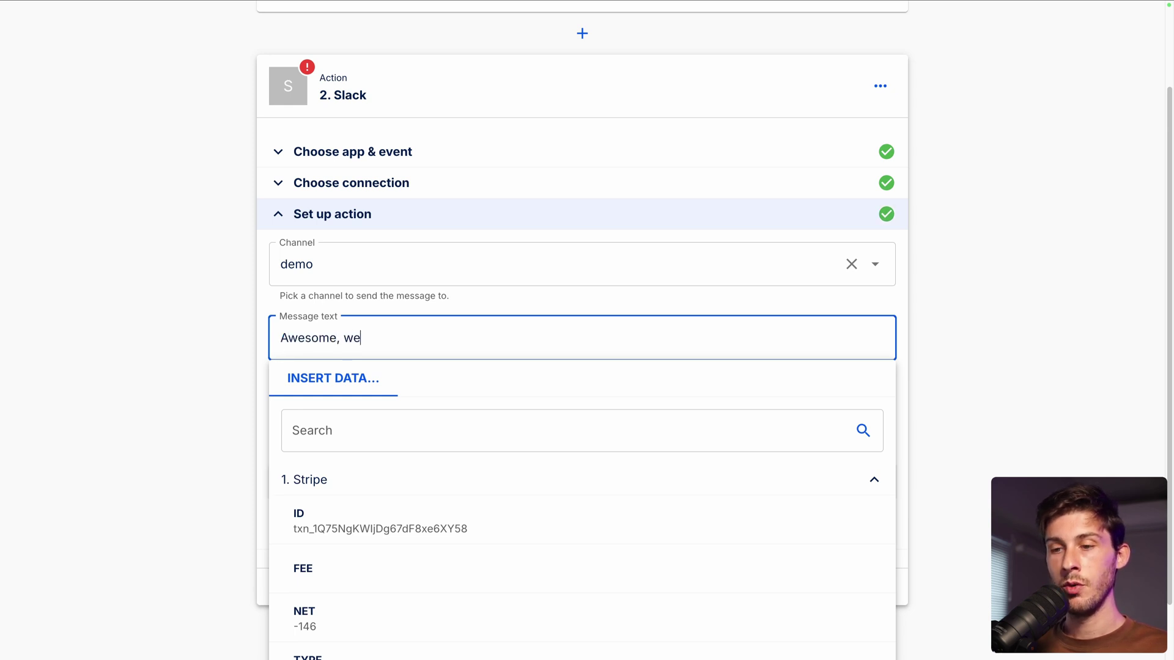
type(" just made a new ")
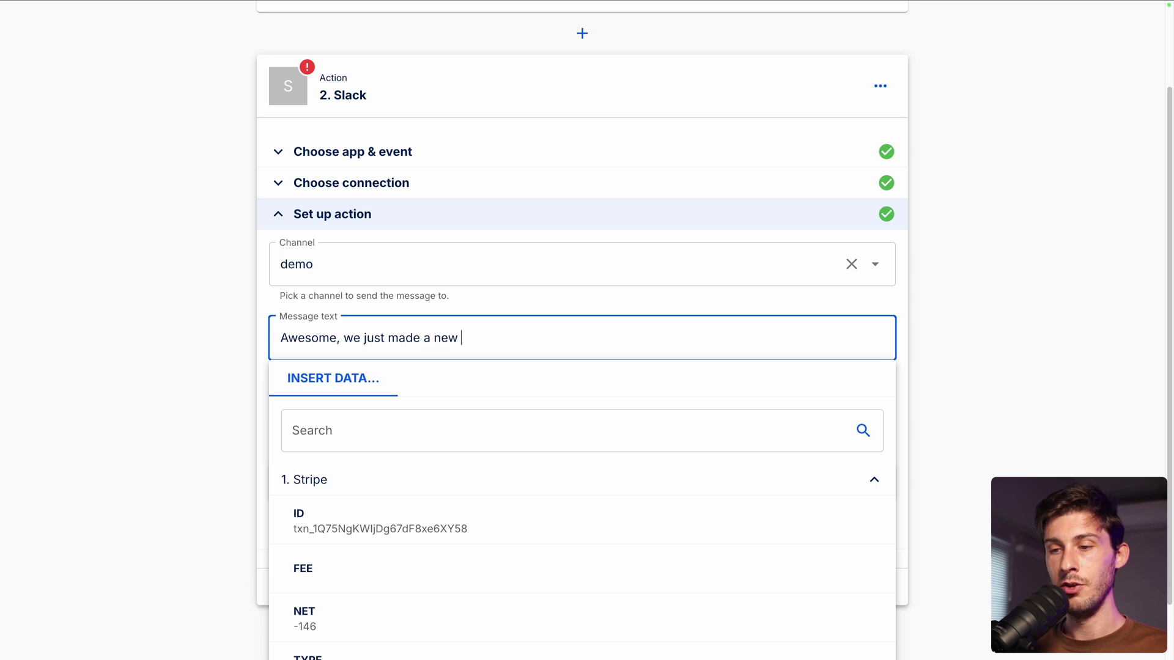
type("sale")
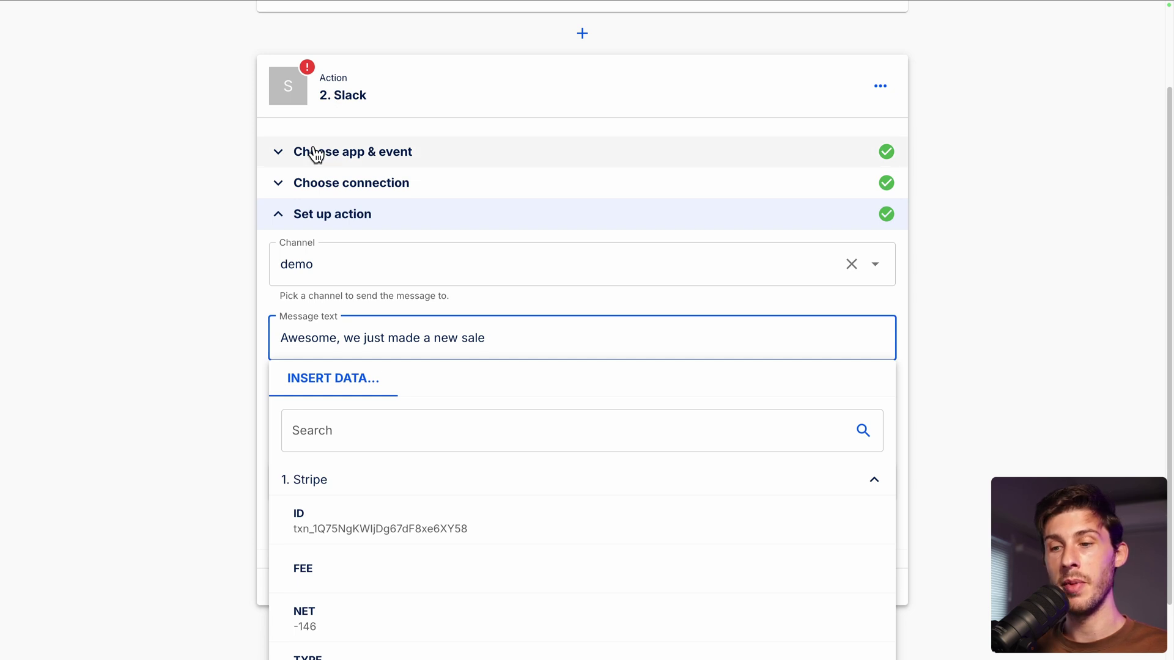
scroll(386, 500, "down", 2)
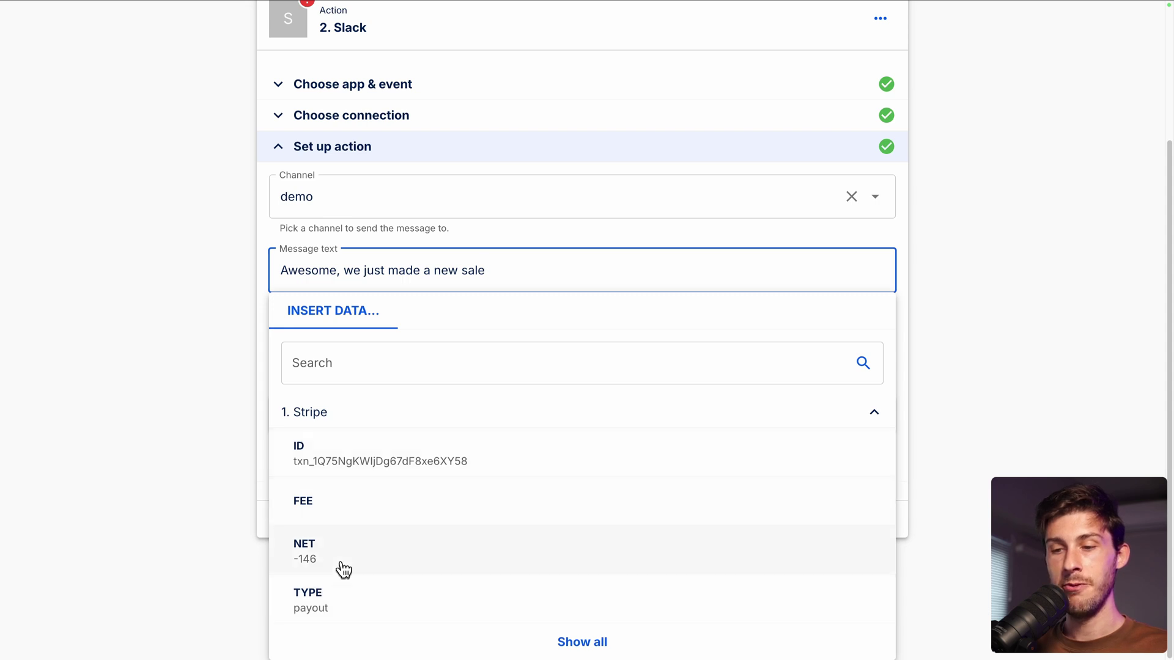
left_click(324, 569)
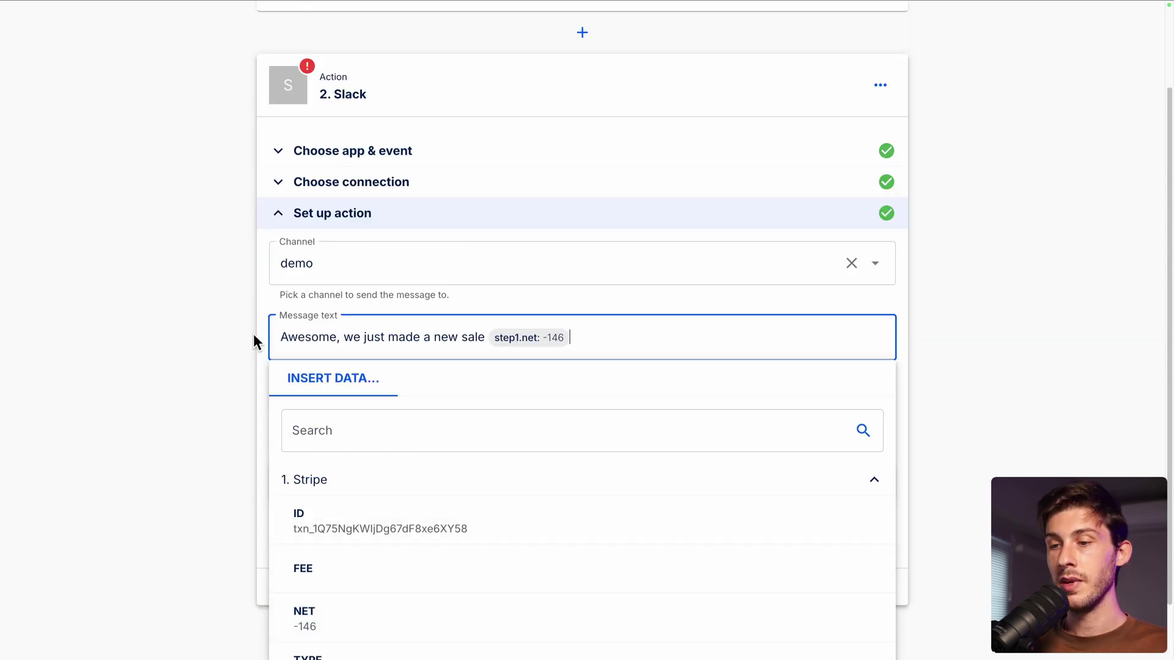
left_click(937, 316)
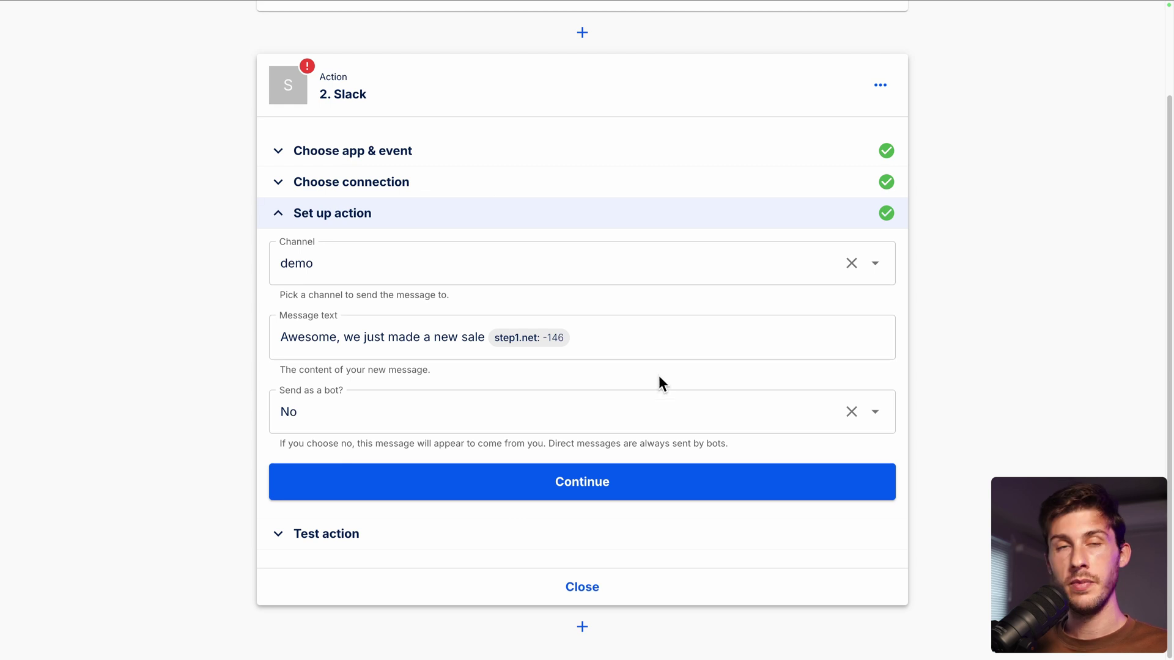
Step: Keep Send as a bot at No and confirm the Slack action setup
left_click(448, 415)
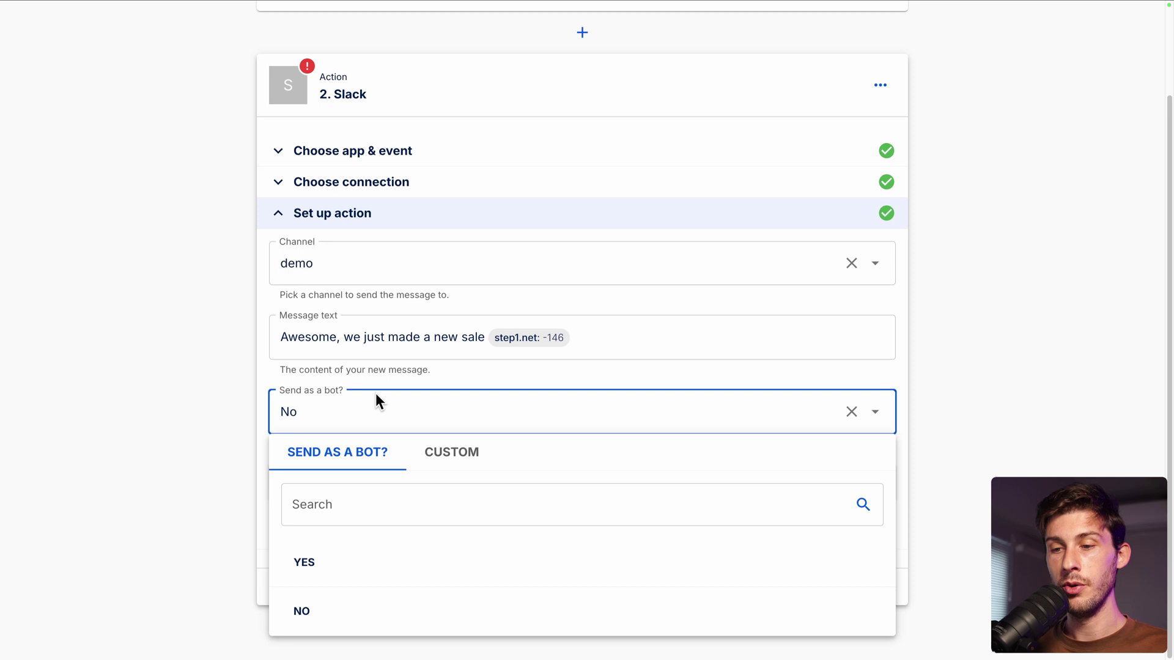
left_click(197, 415)
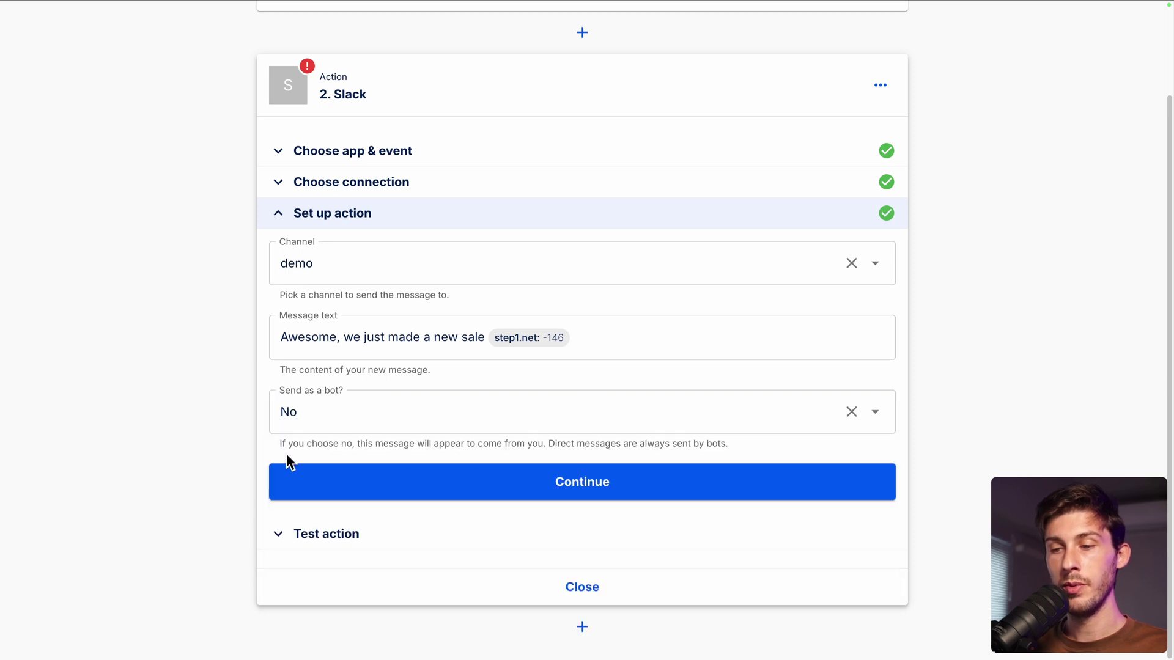
left_click_drag(276, 443, 737, 453)
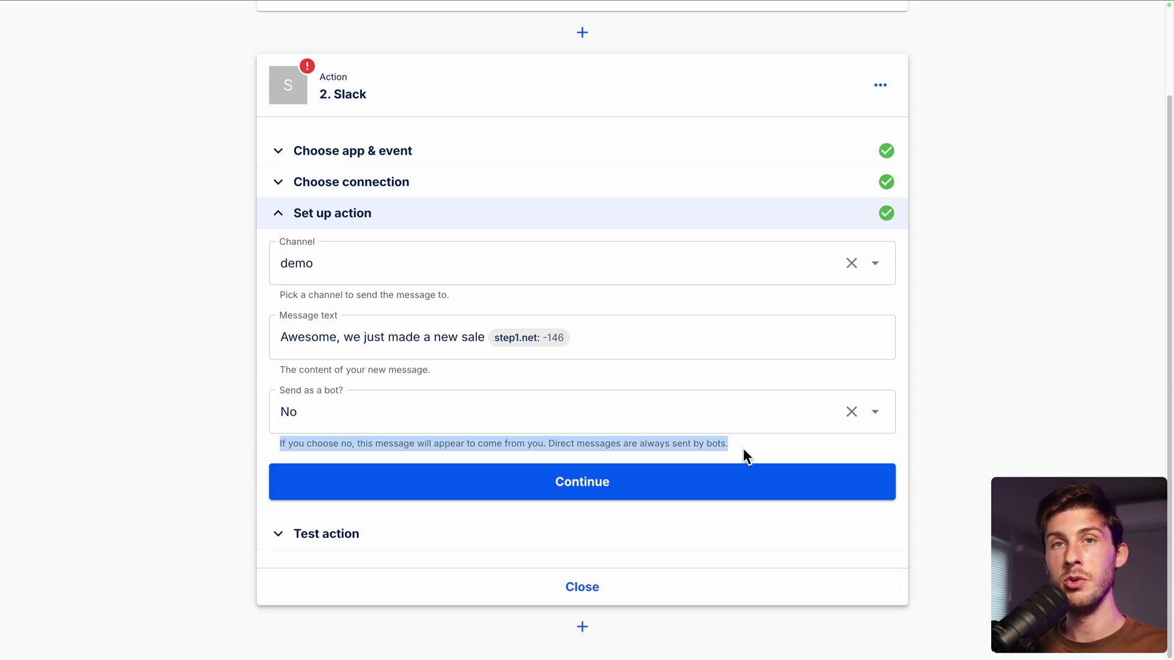
left_click(654, 488)
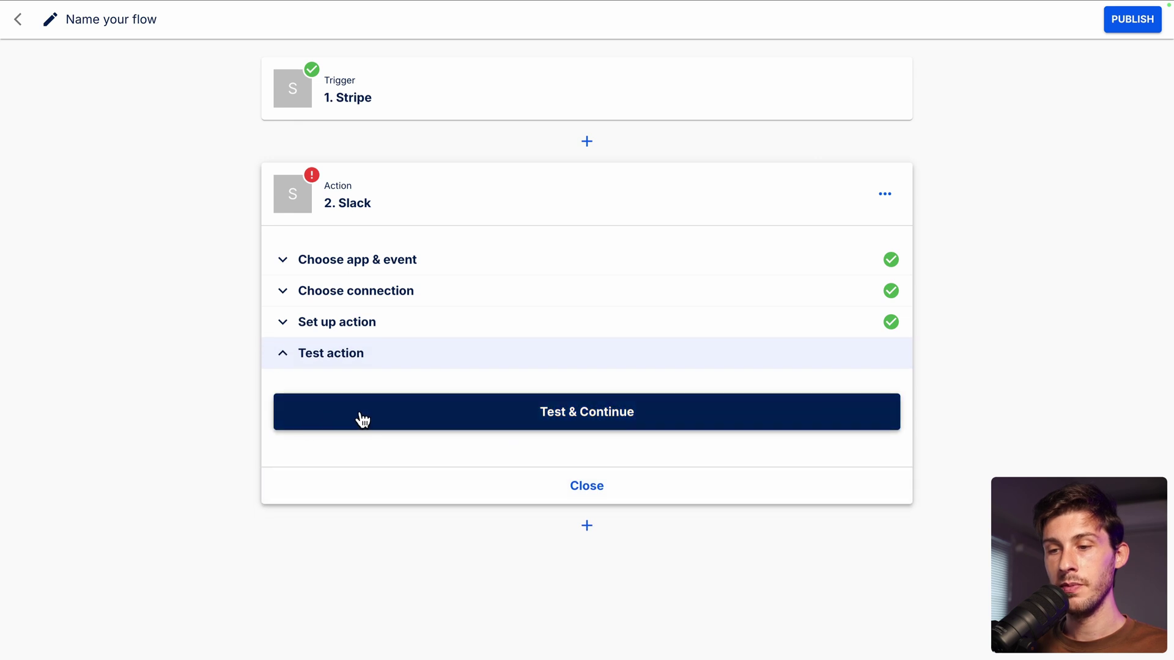
Step: Test the Slack action, confirm 'Awesome, we just made a new sale -146' posted in #demo, then continue
left_click(363, 420)
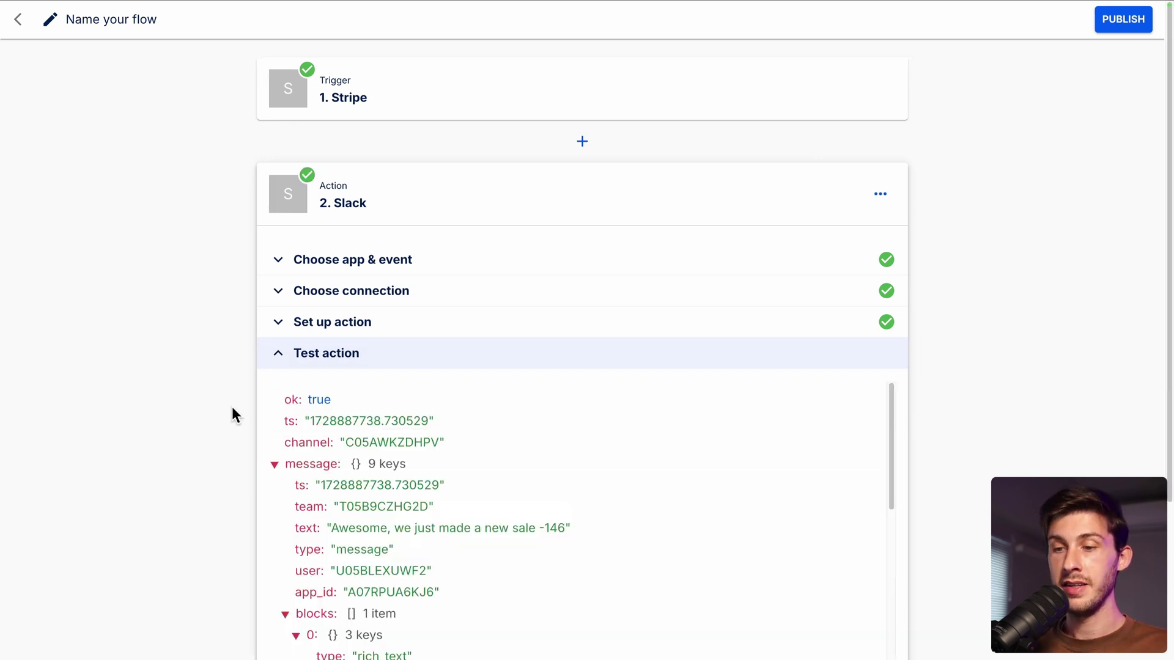
scroll(415, 490, "down", 5)
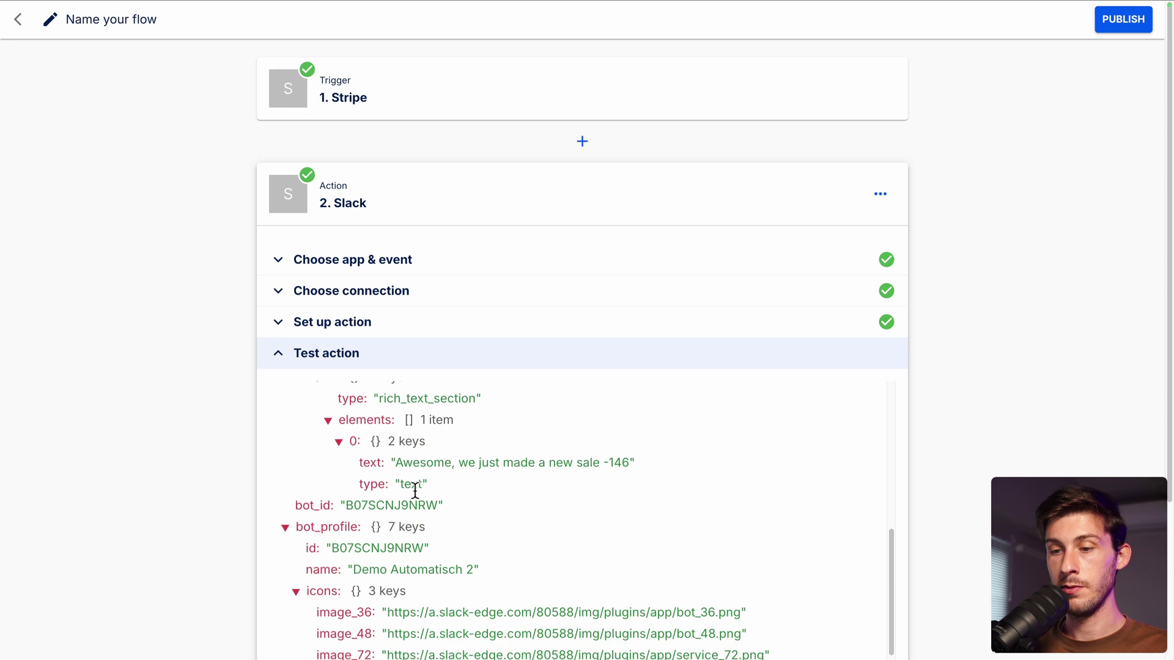
scroll(415, 489, "down", 1)
scroll(918, 503, "down", 2)
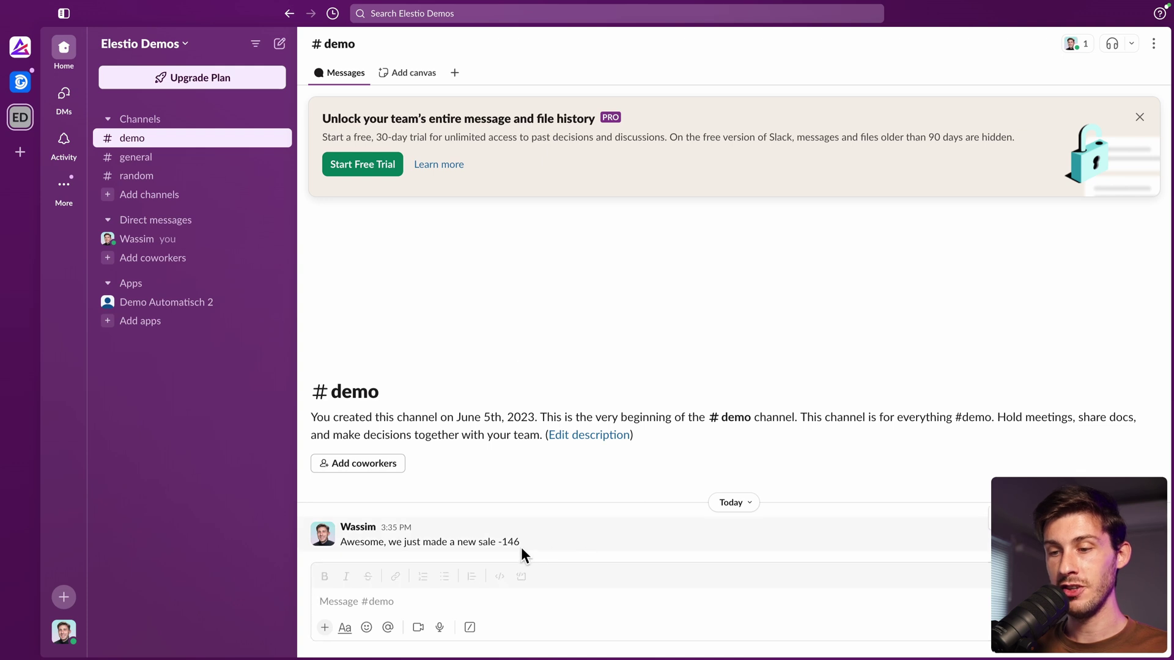
left_click_drag(521, 547, 339, 510)
left_click(391, 487)
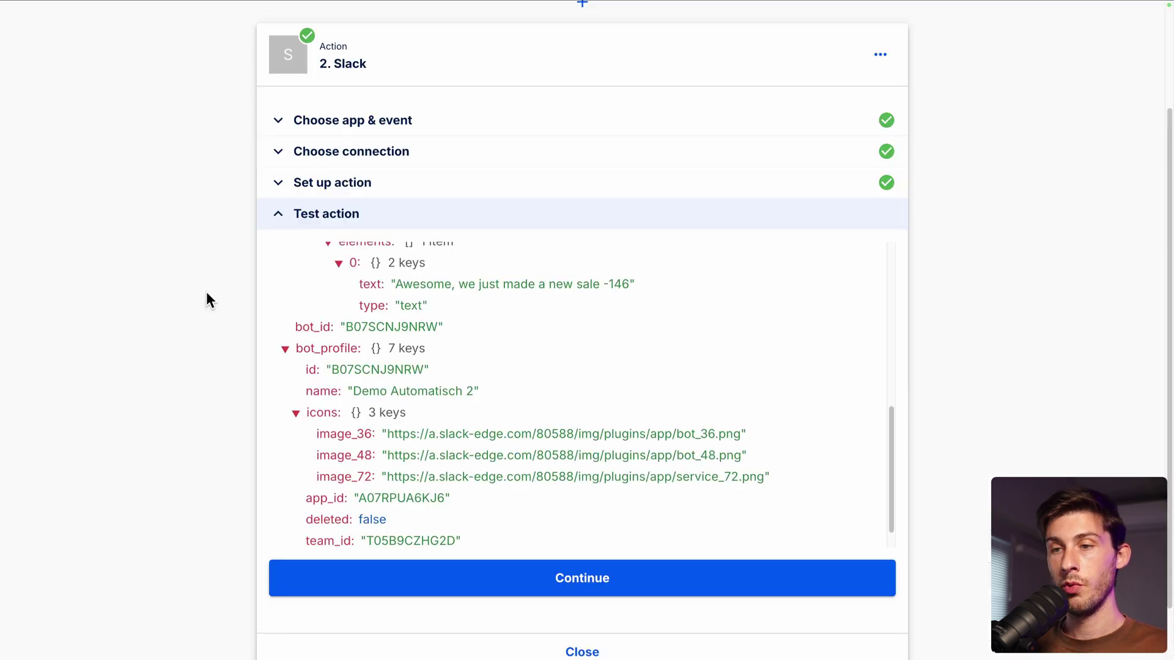
left_click(414, 584)
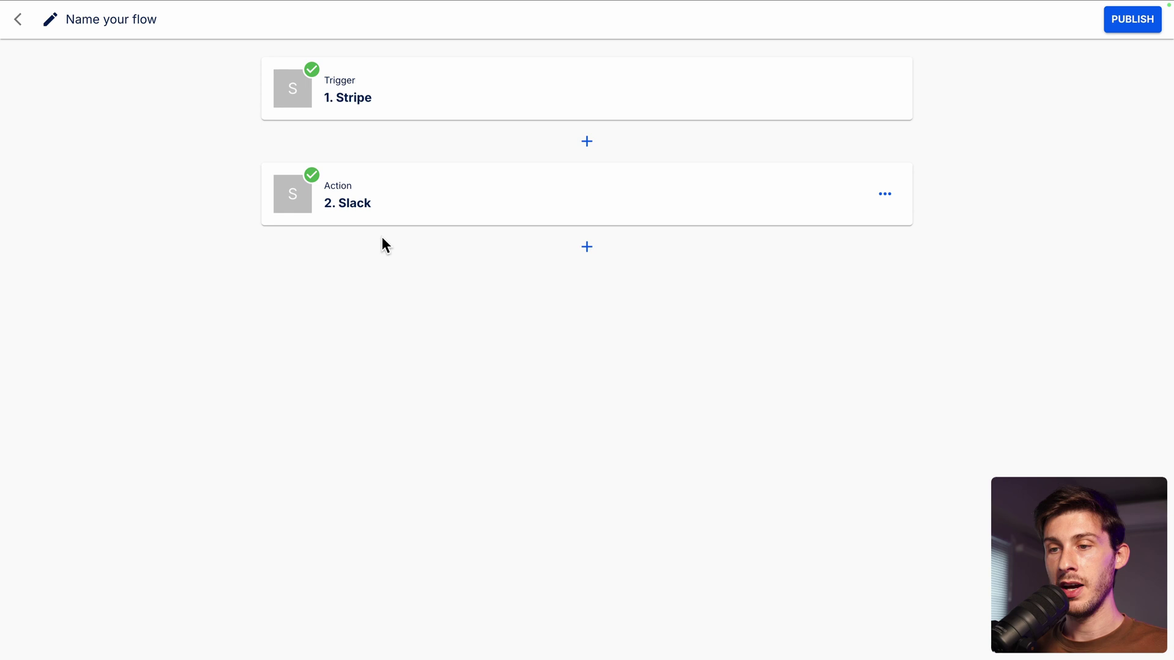
Step: Publish the flow, rename it 'New sale on Stripe', and go back to the flows list
left_click(1122, 27)
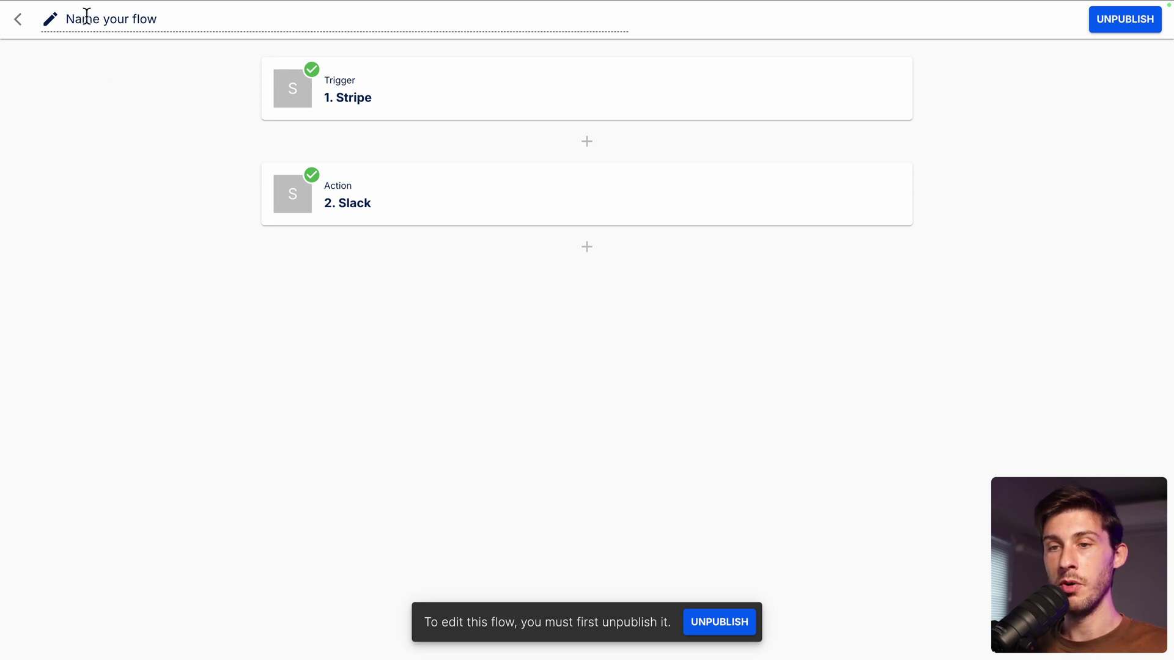
key("ctrl+a")
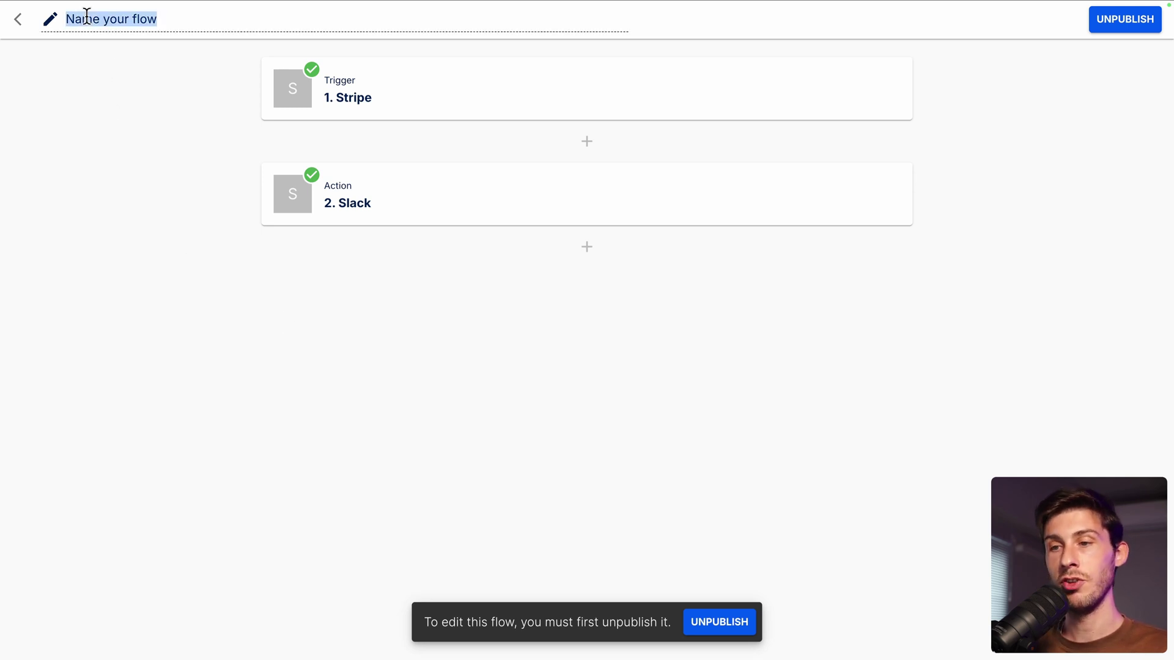
type("New sale on")
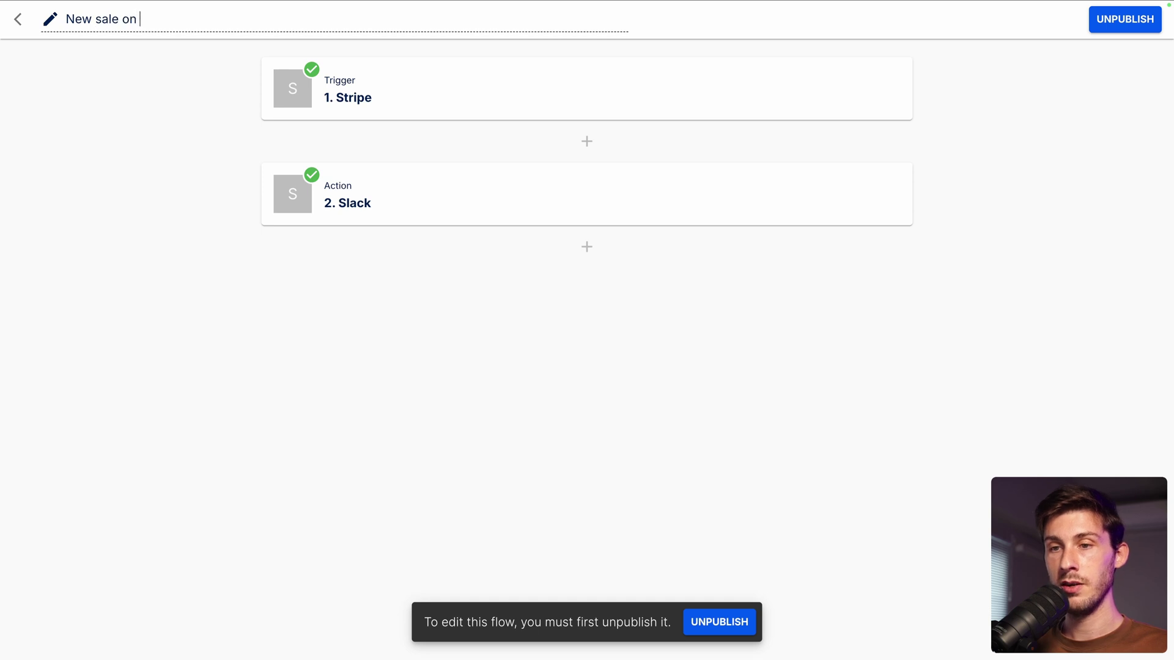
type(" Stripe")
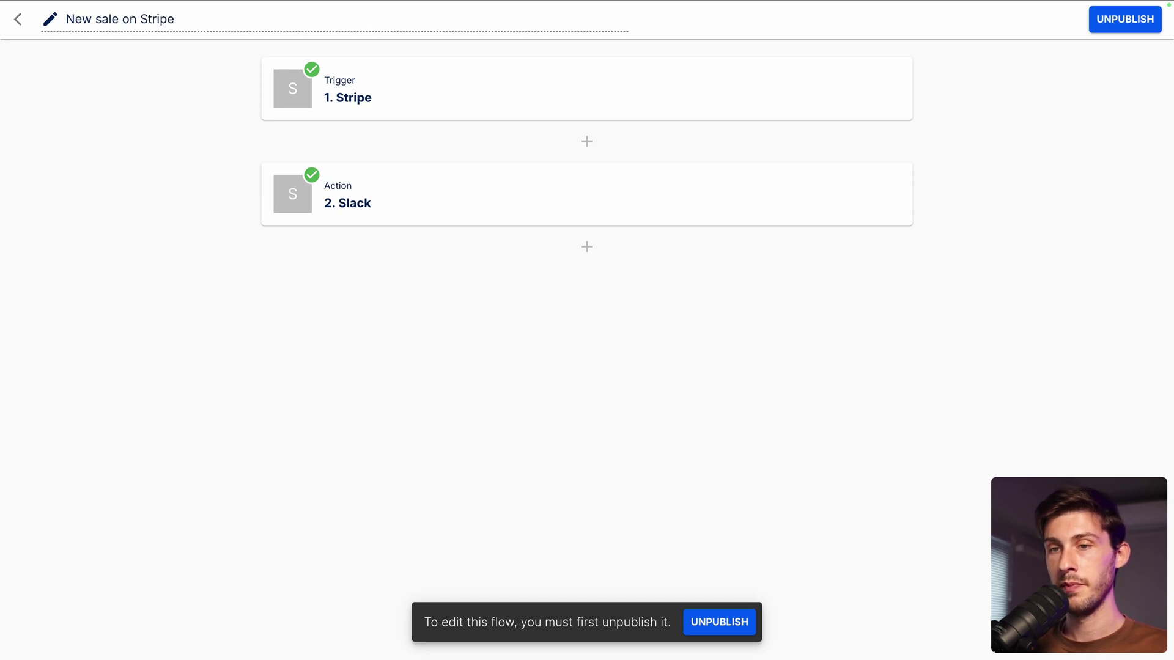
key("Return")
left_click(18, 19)
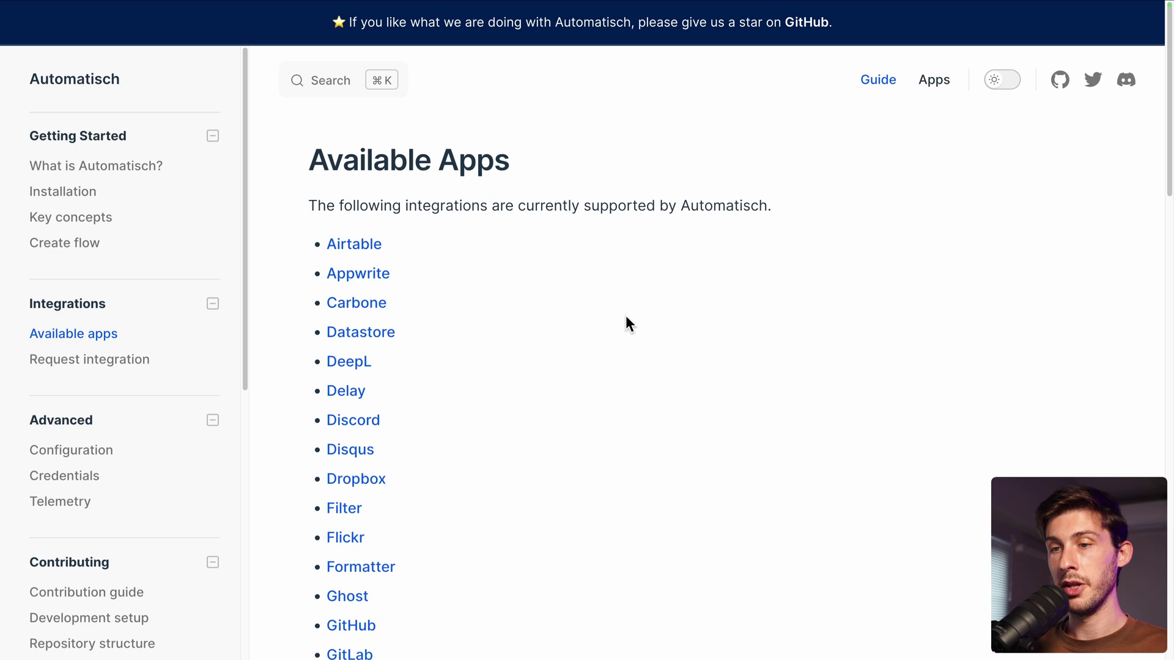
Step: Browse the Available apps list, then follow Request integration to the automatisch GitHub issues
scroll(627, 318, "down", 20)
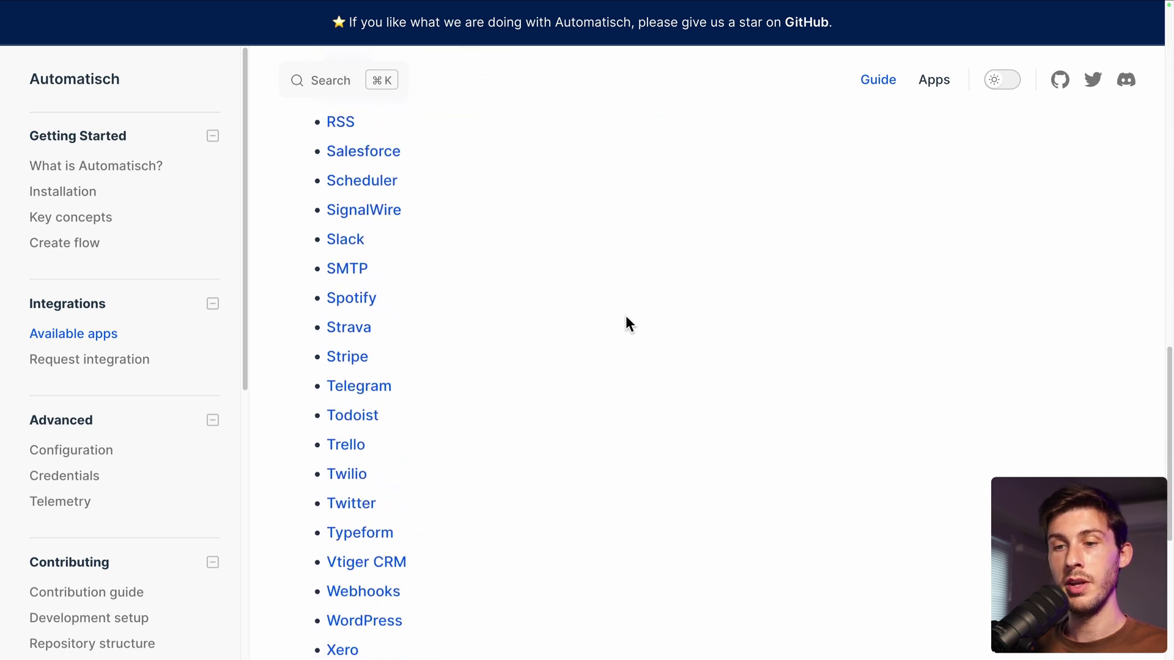
scroll(625, 287, "down", 6)
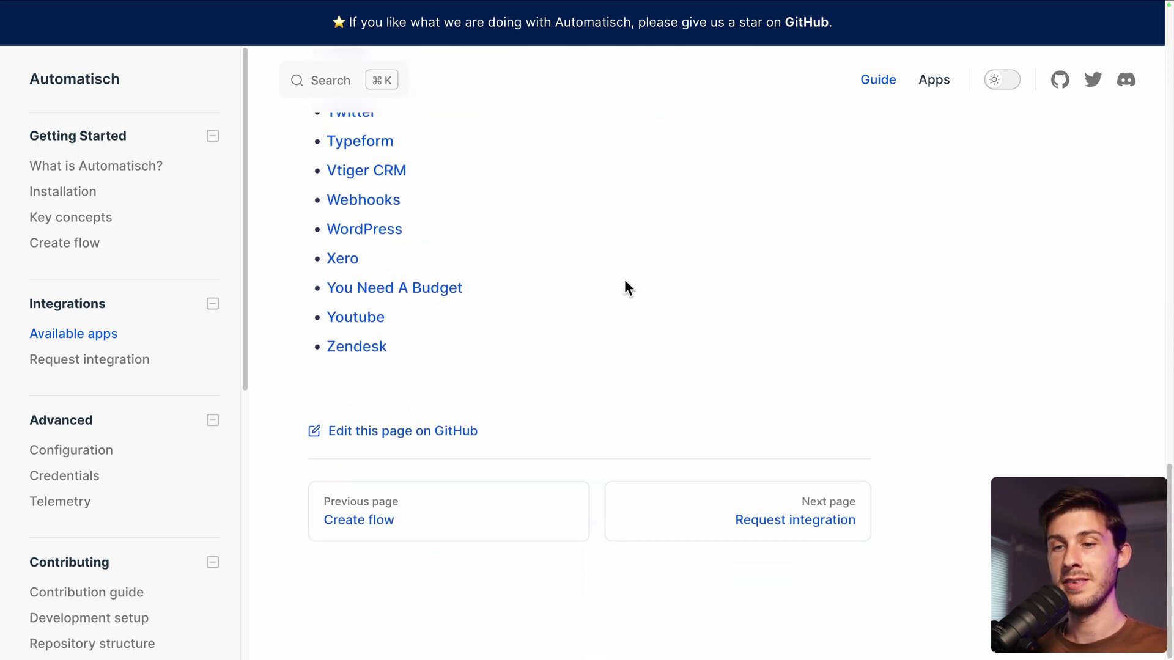
left_click(111, 366)
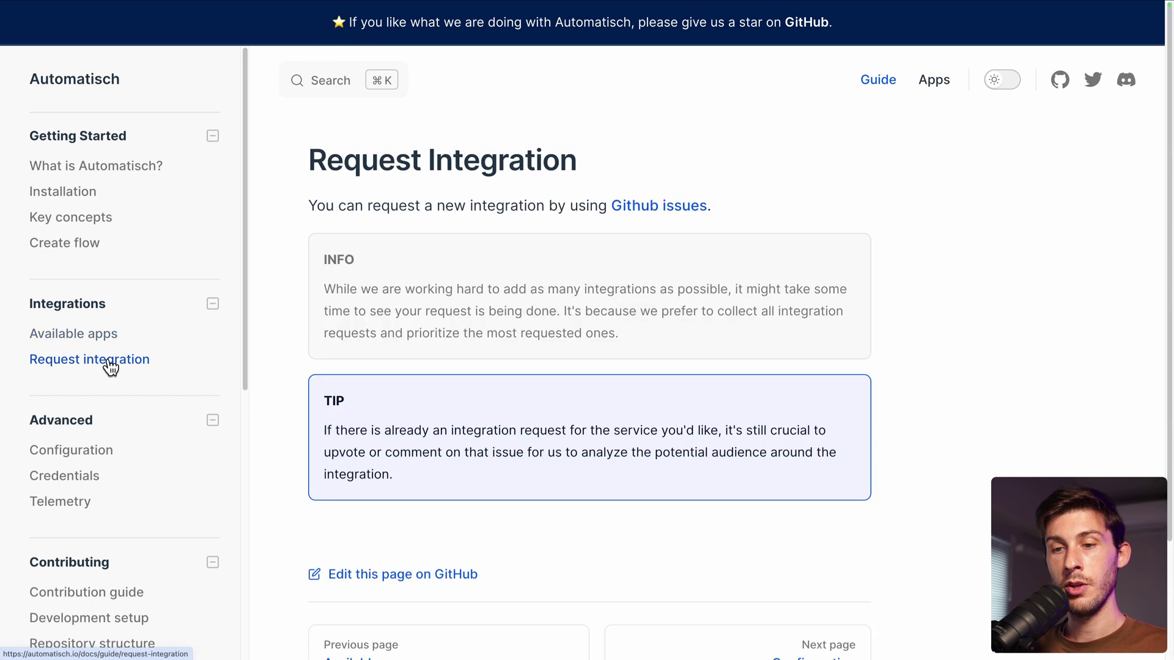
left_click(640, 208)
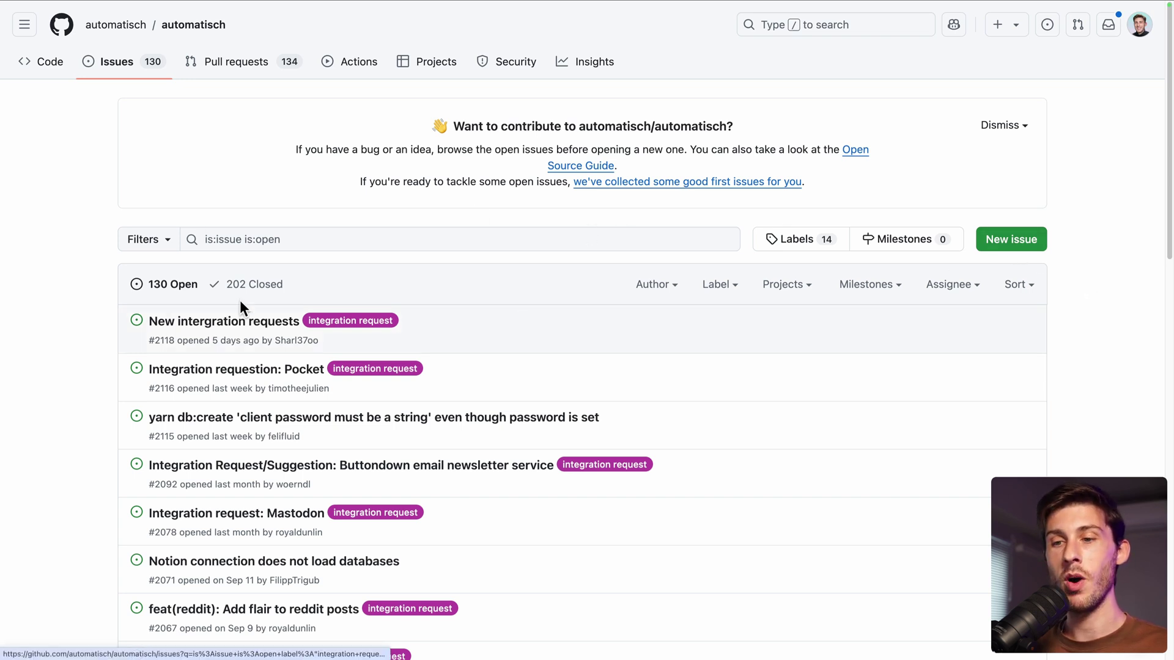
Step: Open issue #2008 'Add ClickSend SMS integration' and comment 'Yes please it would be helpful to me'
scroll(357, 276, "down", 3)
scroll(354, 269, "down", 5)
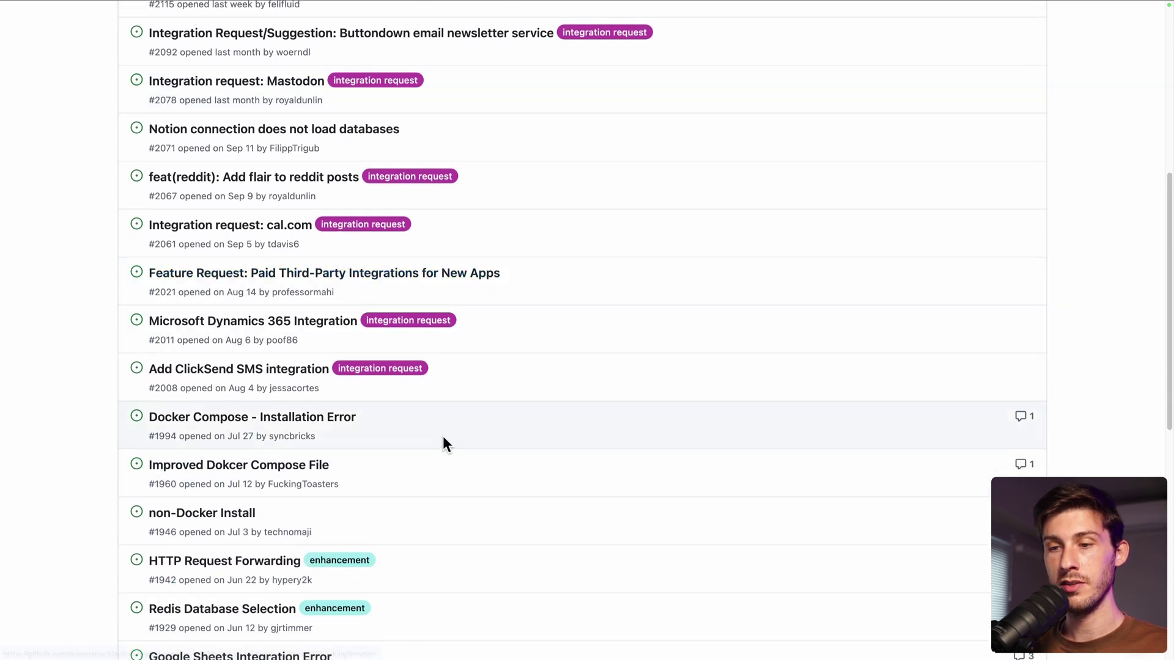
left_click(192, 371)
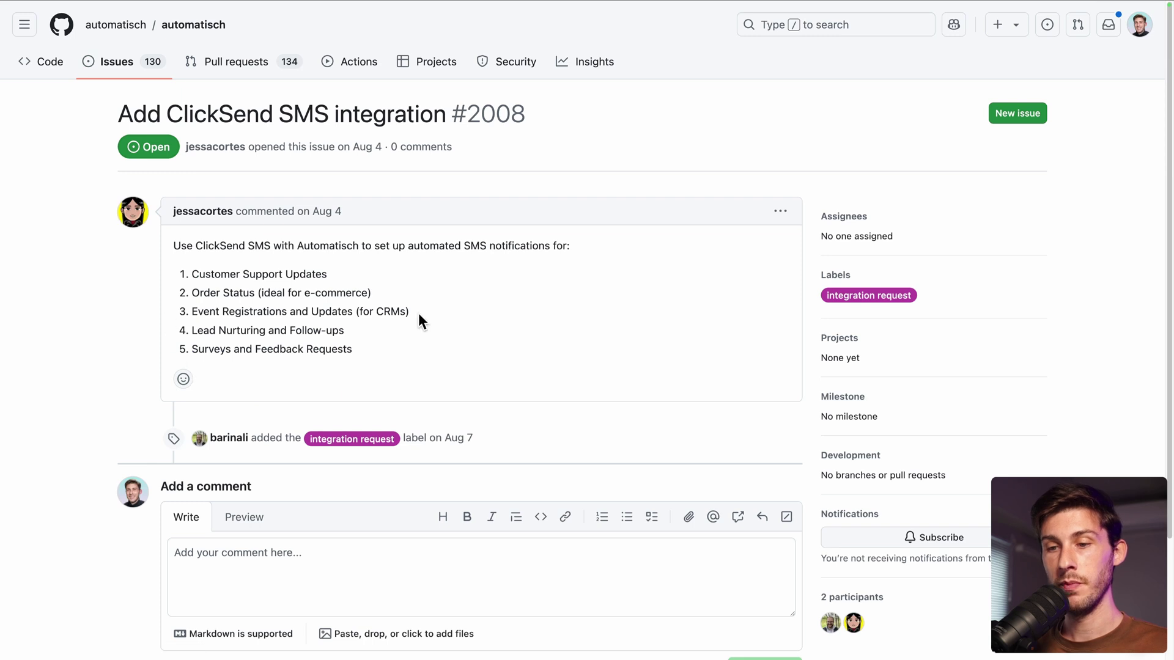
left_click(301, 559)
type("Yes please it would be ")
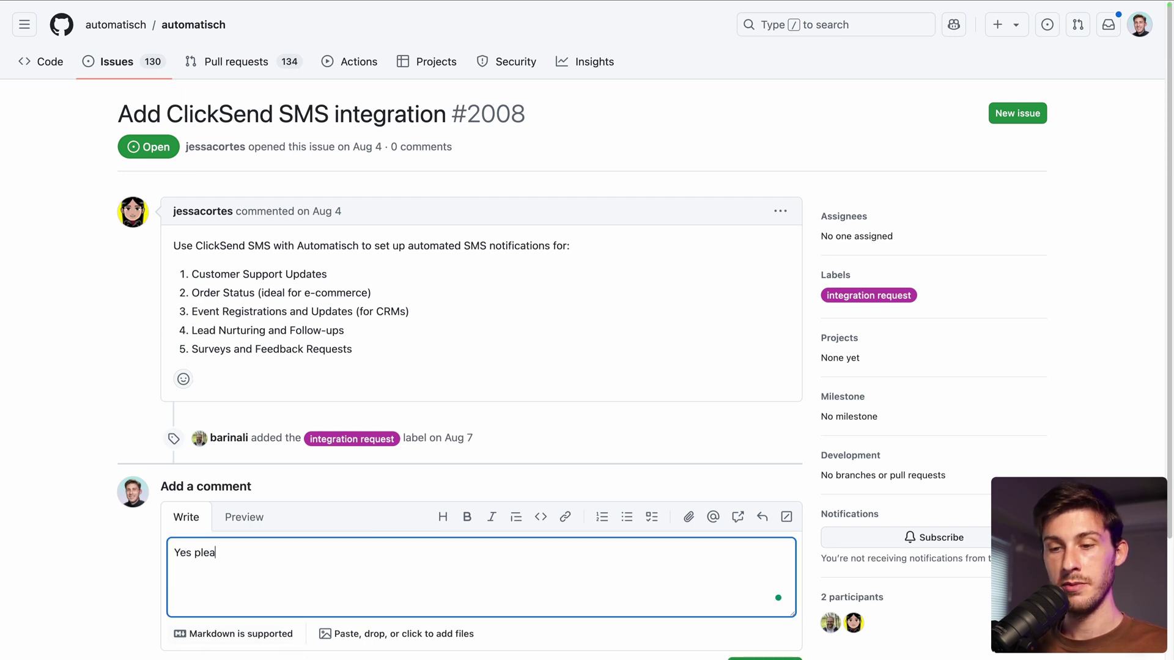
type("helpful to me")
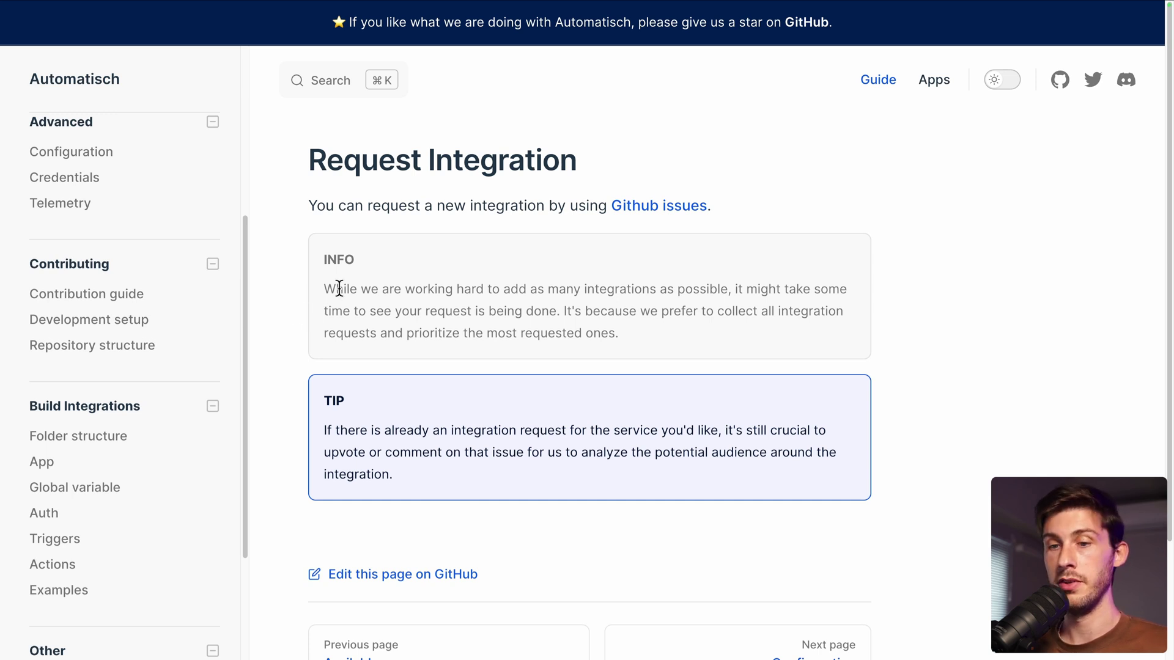
Step: Read the Build Integrations Folder structure guide, then open the Webhooks triggers page
left_click(80, 441)
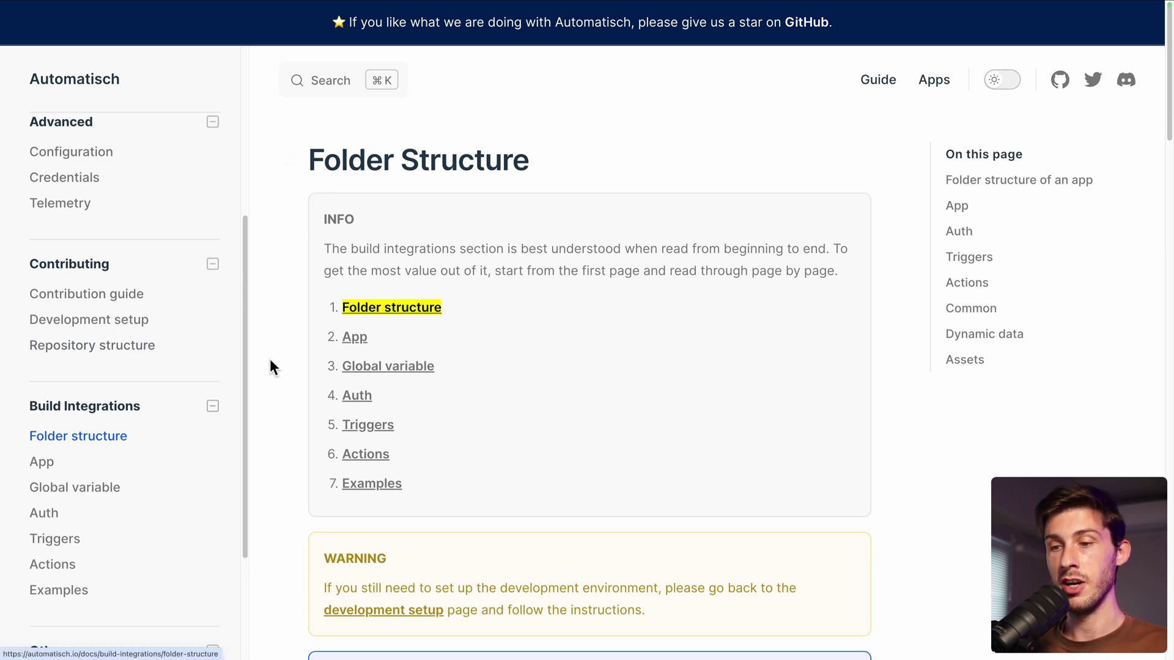
scroll(278, 388, "down", 8)
scroll(277, 392, "down", 1)
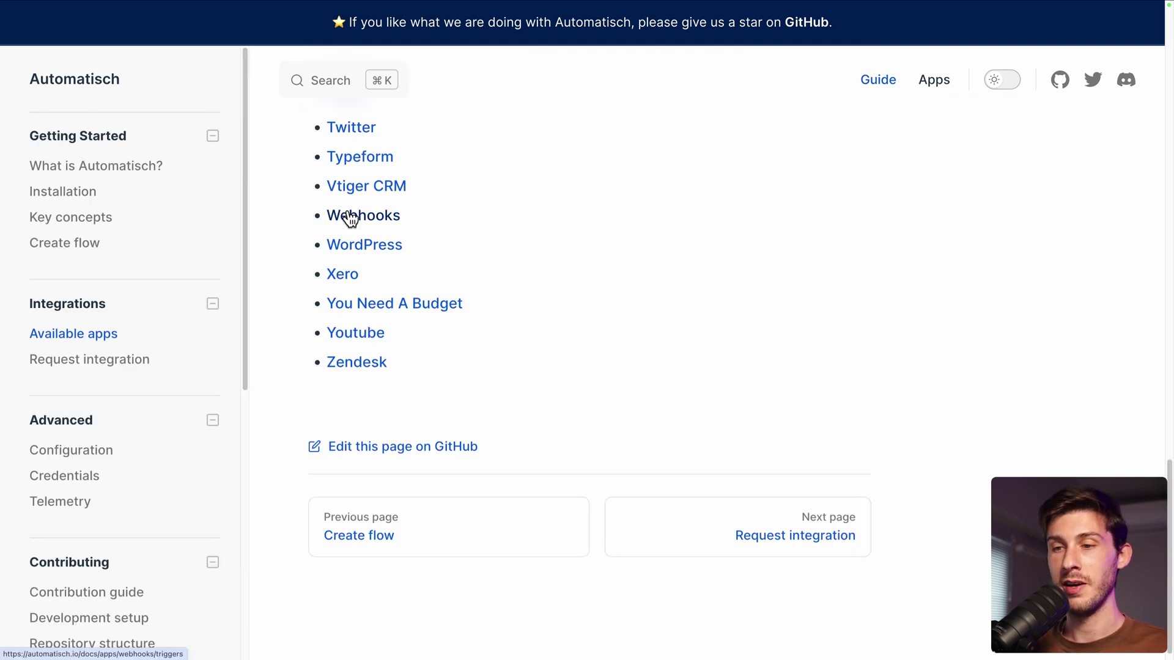
left_click(349, 218)
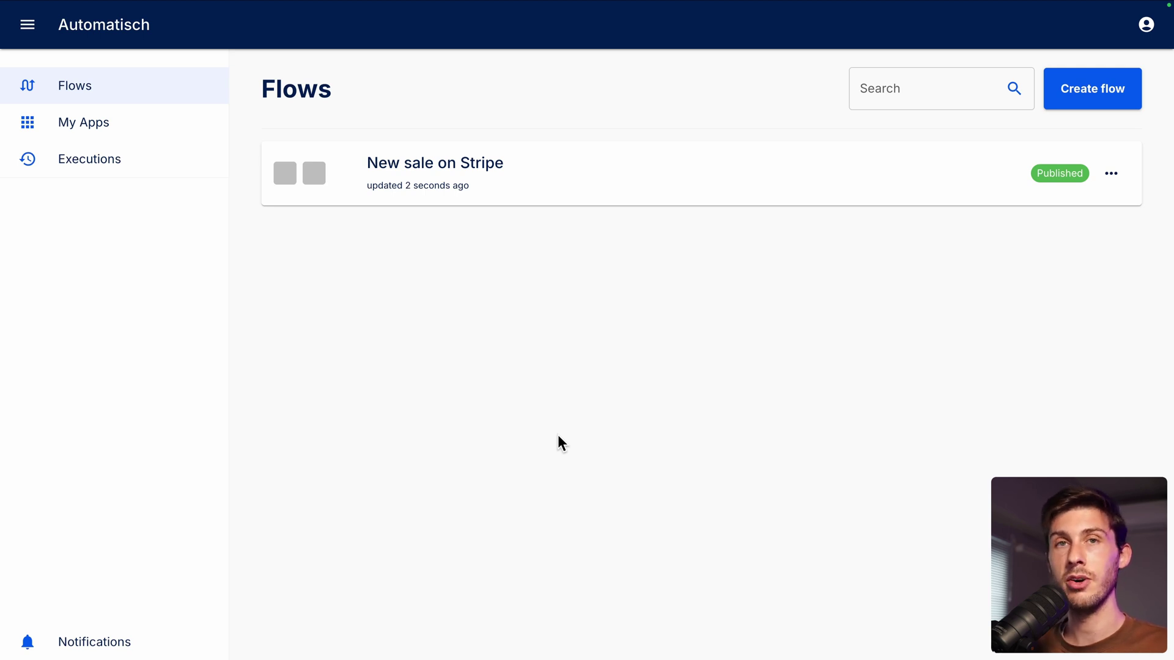
Step: Inspect the Slack connection under My Apps, then open Executions showing two successful 'New sale on Stripe' runs
left_click(85, 127)
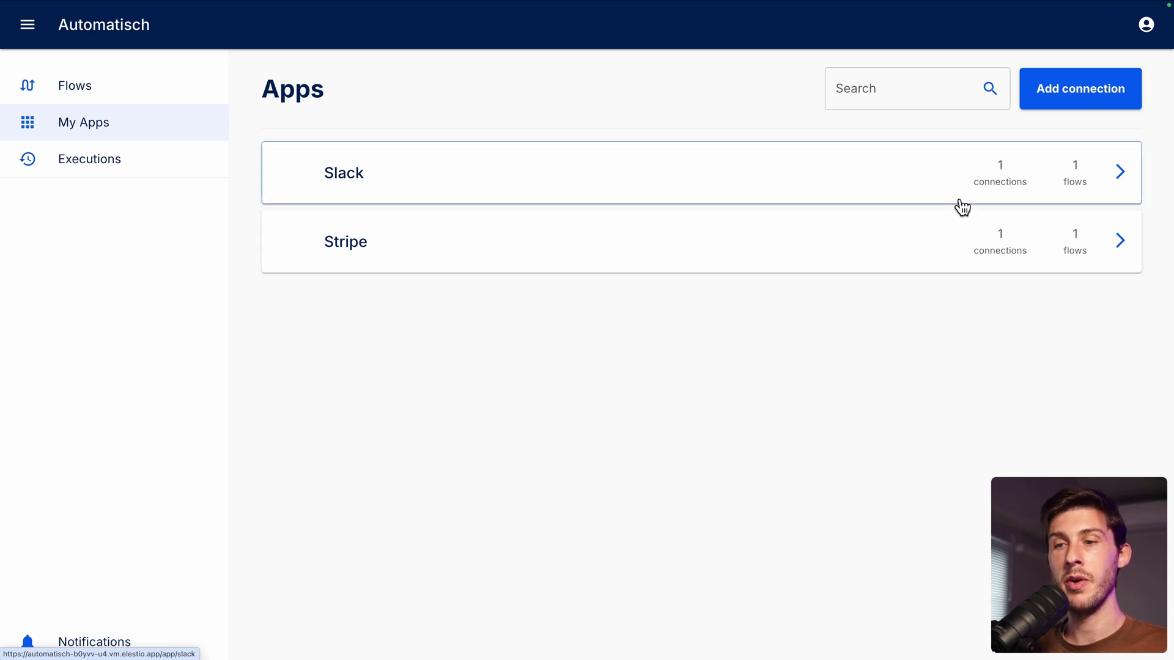
left_click(1123, 173)
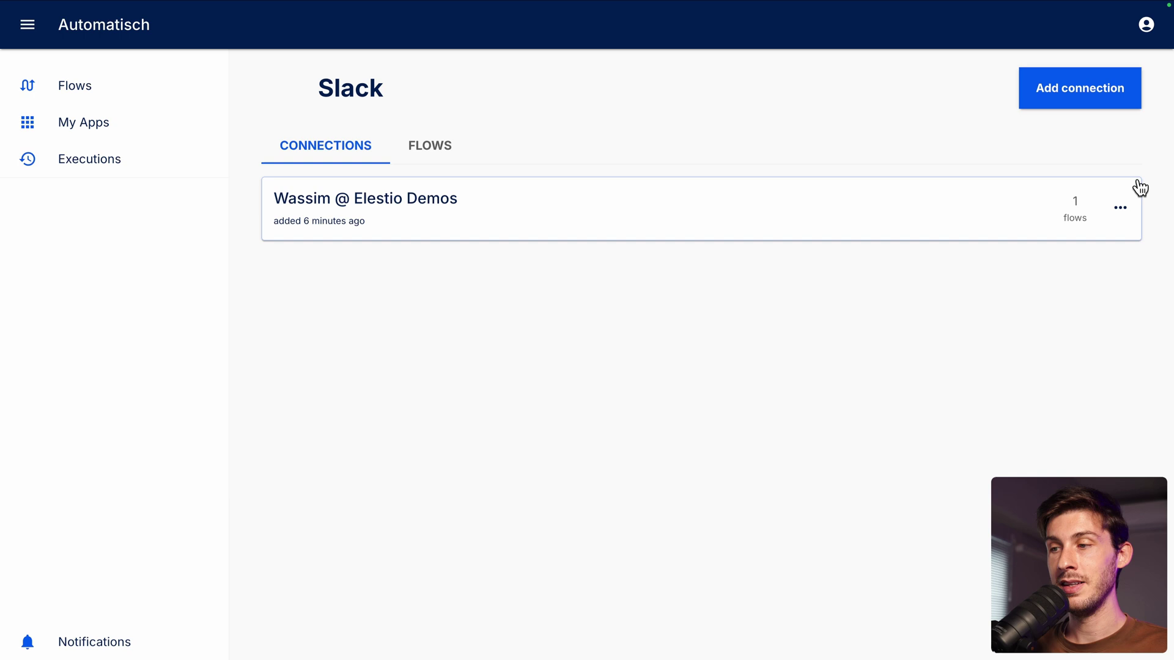
left_click(1121, 208)
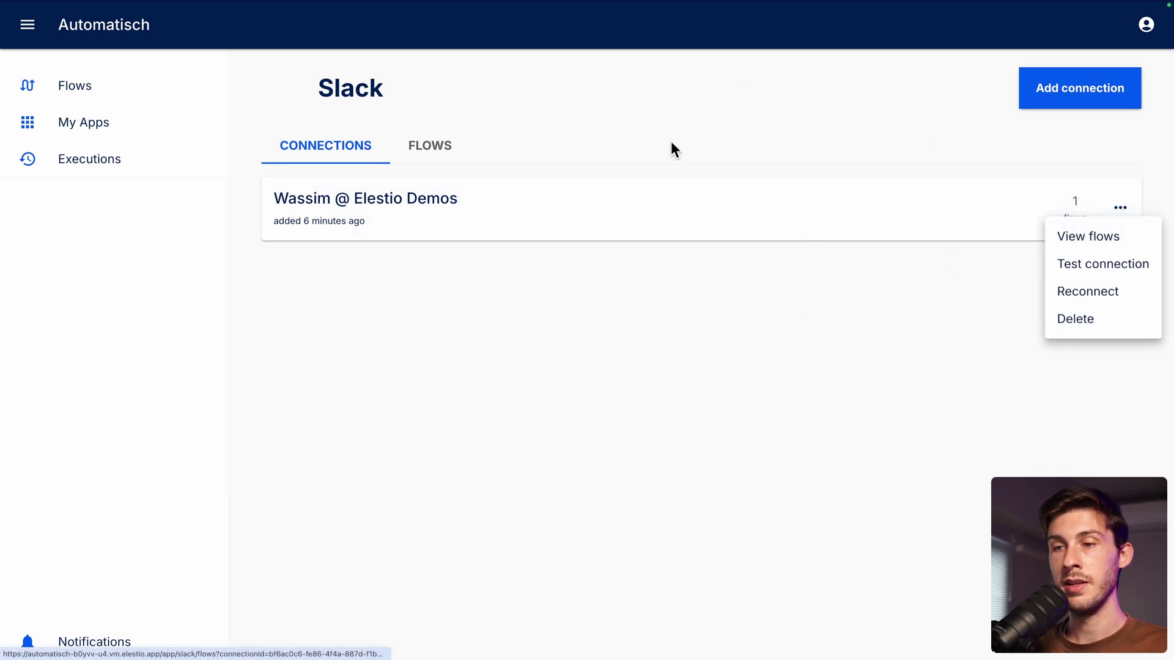
left_click(77, 89)
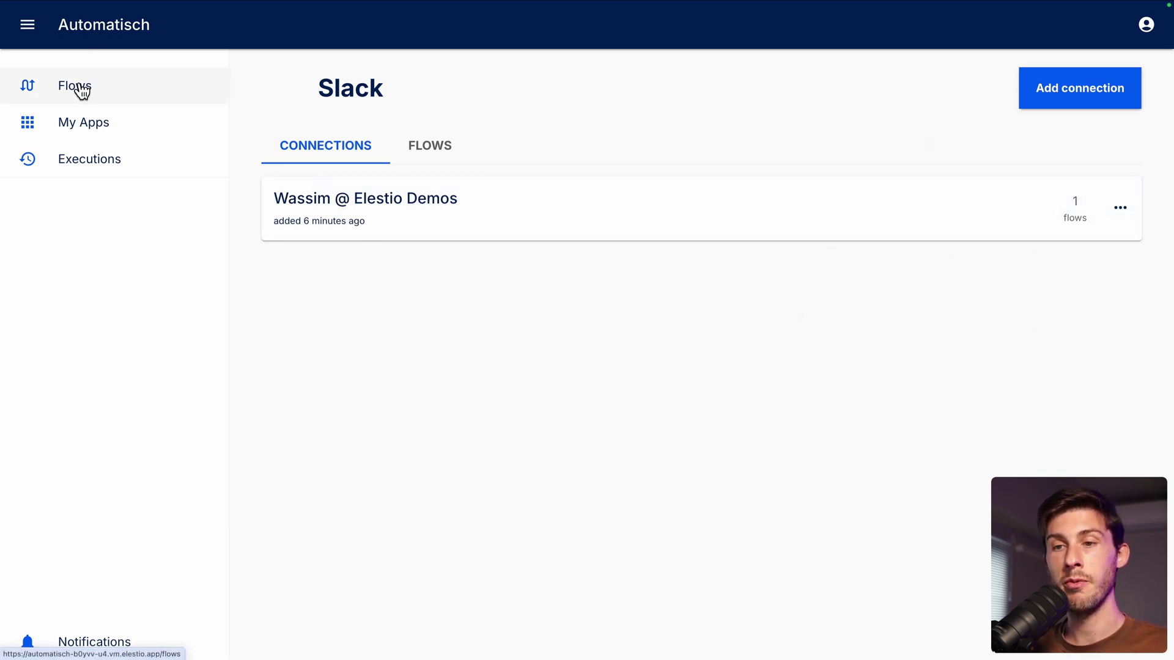
left_click(77, 89)
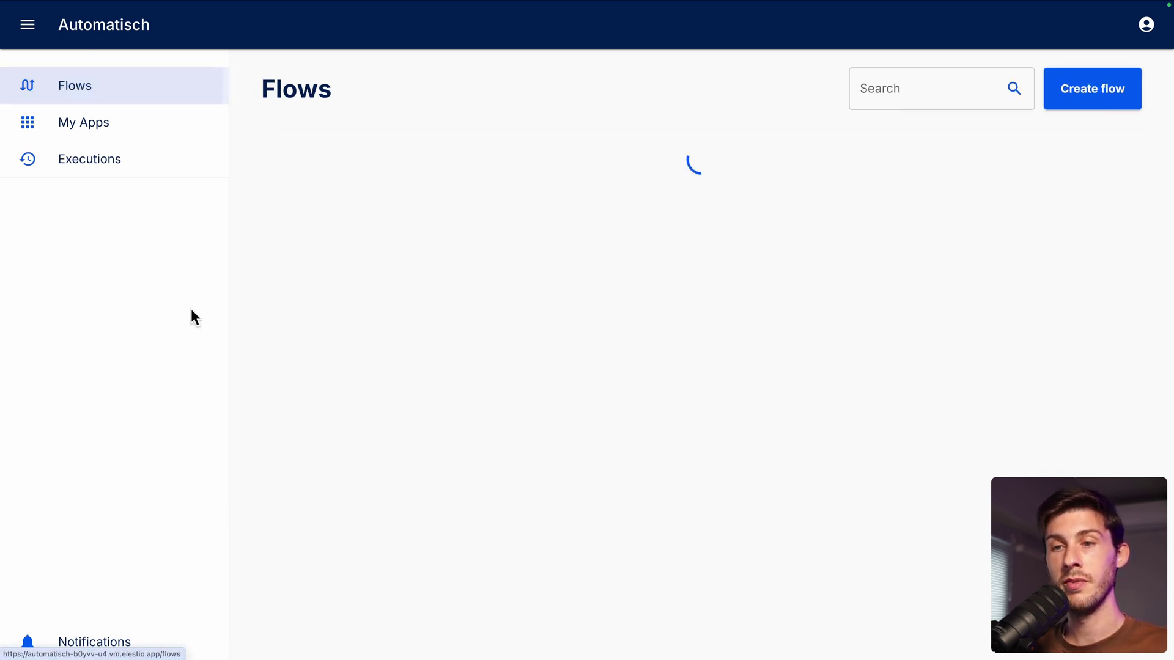
left_click(124, 136)
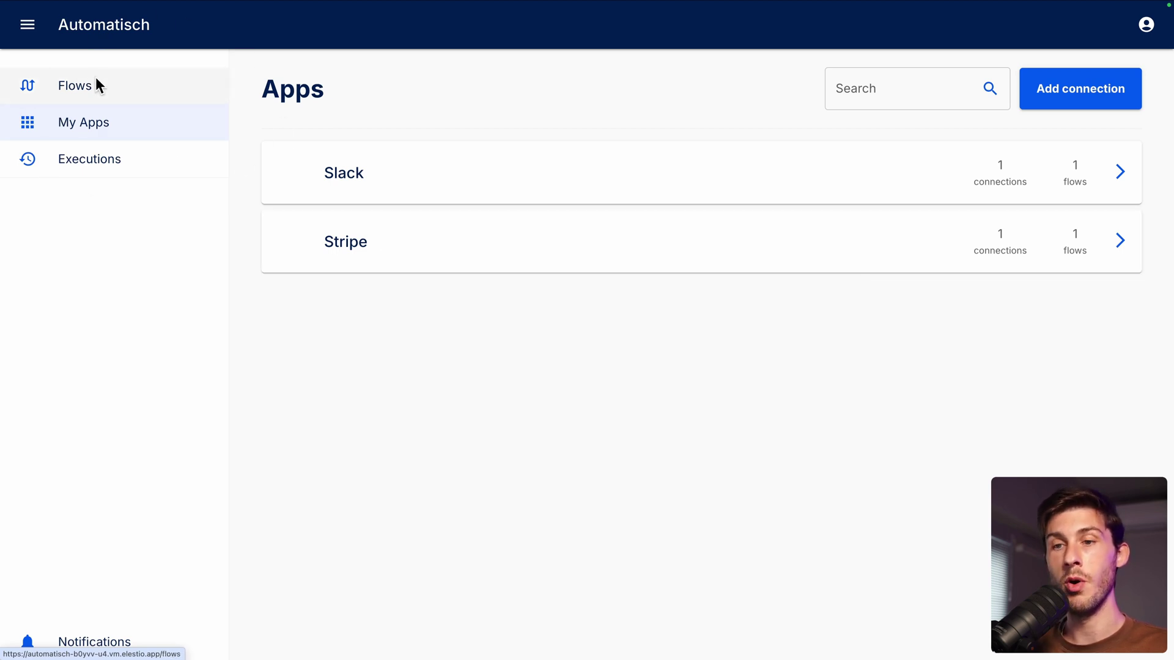
left_click(73, 160)
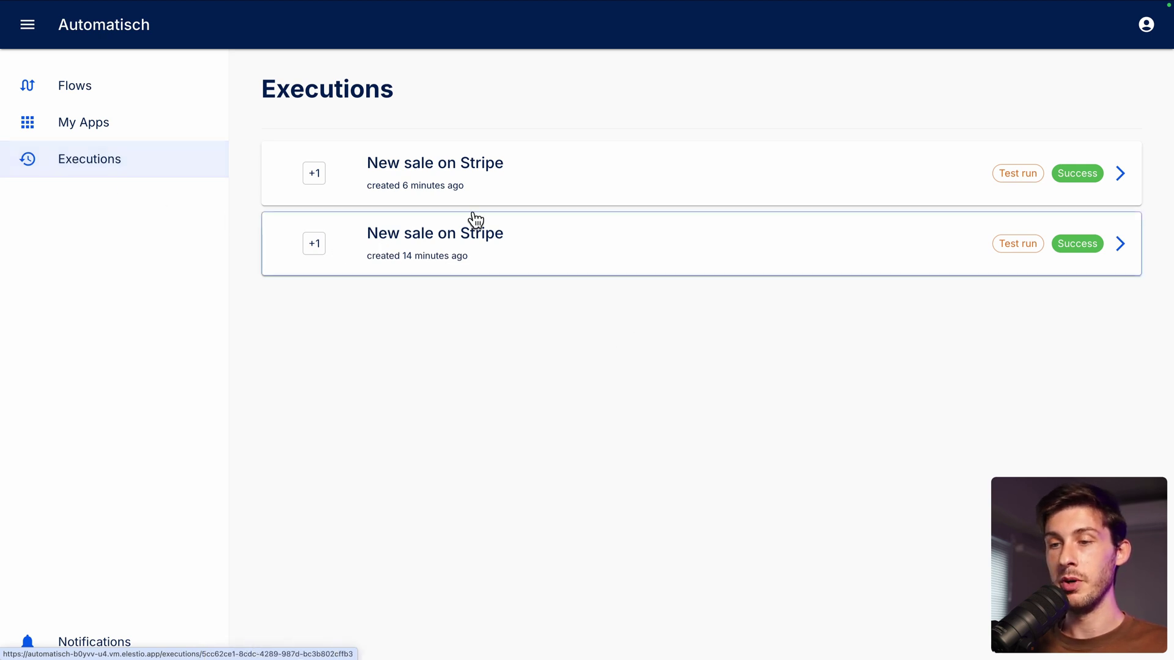
Step: Open the earlier 'New sale on Stripe' execution and view the Stripe trigger's output data
left_click(805, 251)
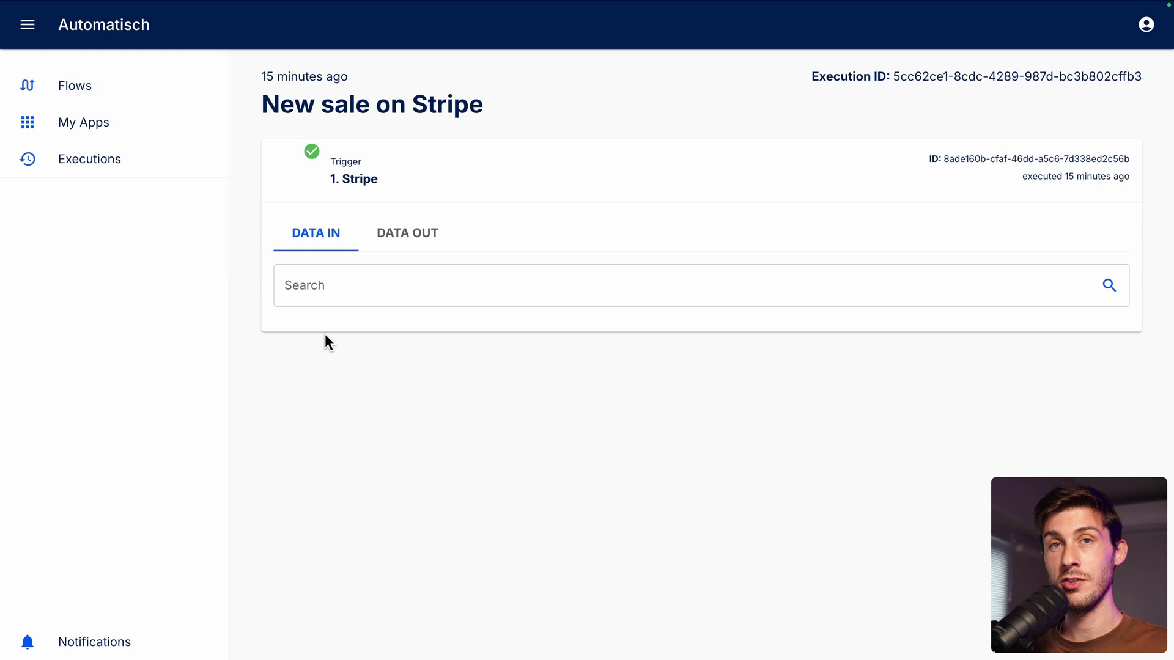
left_click(407, 237)
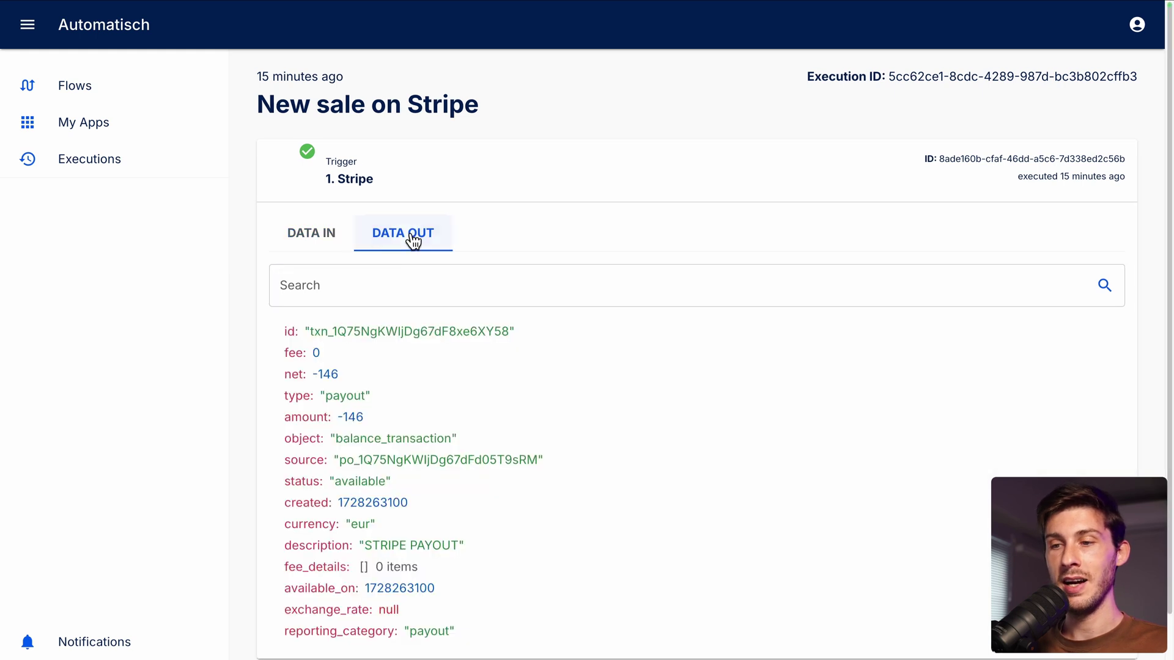
scroll(478, 533, "down", 1)
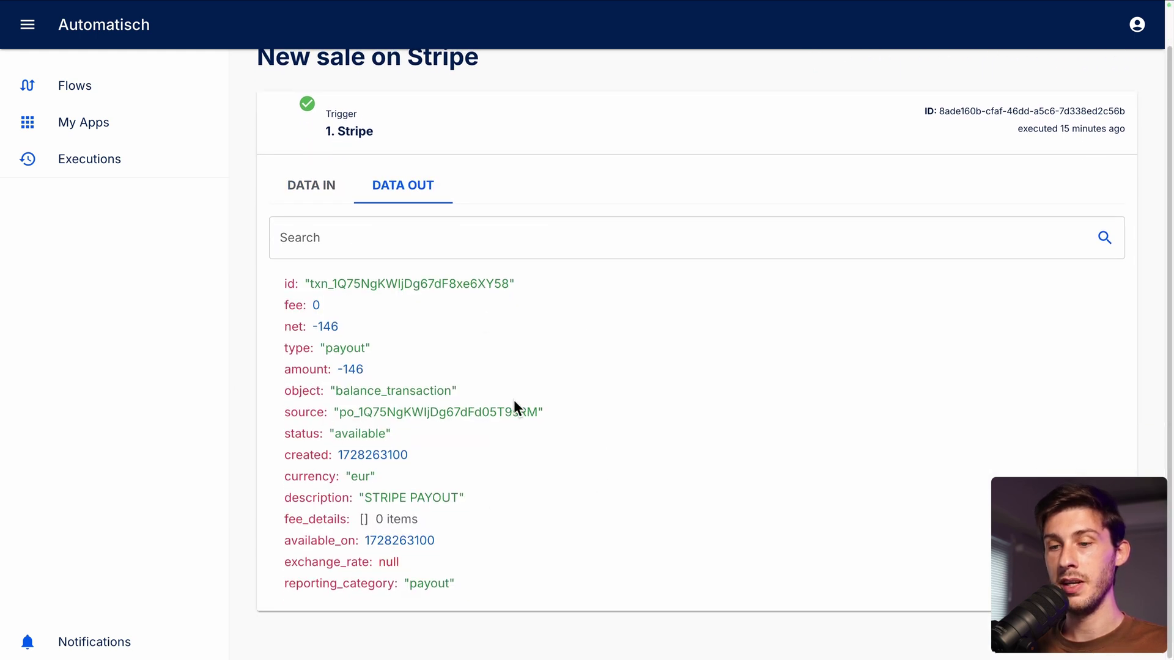
scroll(514, 406, "up", 1)
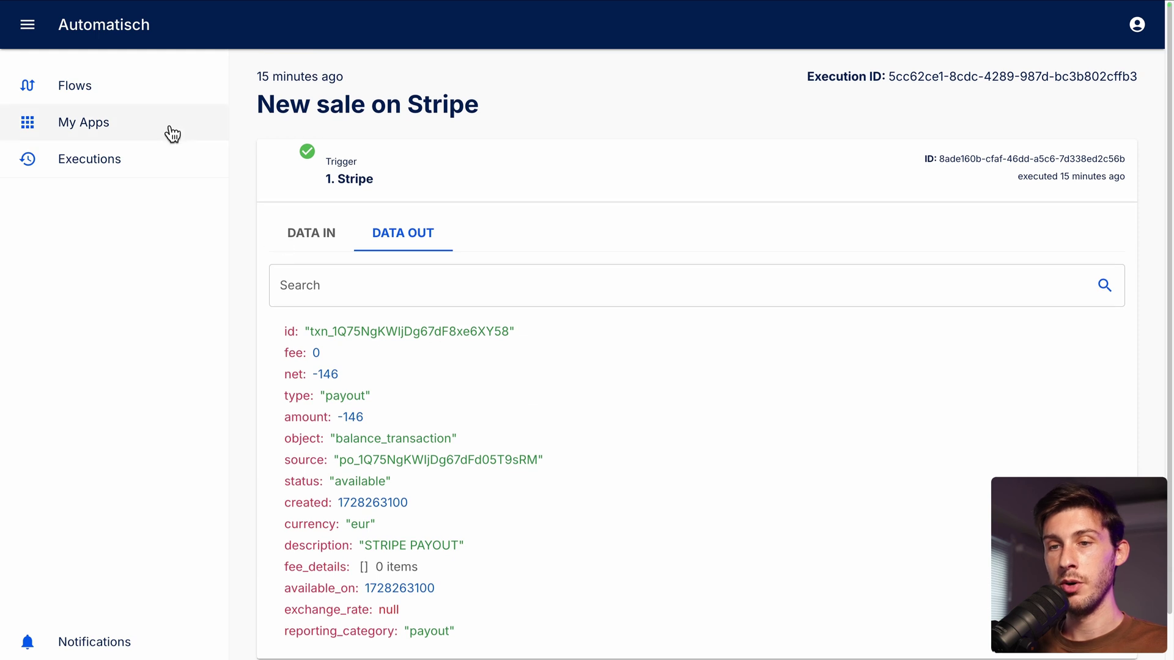
Step: Open the newest run and review Stripe's payout data and Slack's 'Awesome, we just made a new sale -146' output
left_click(74, 160)
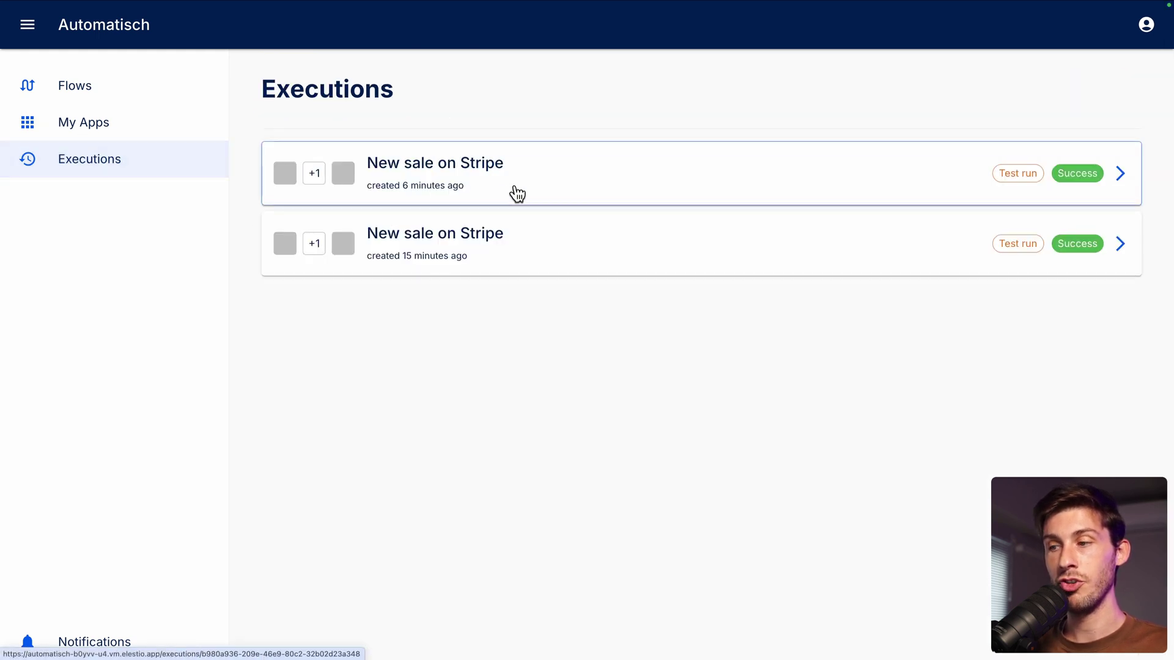
left_click(518, 188)
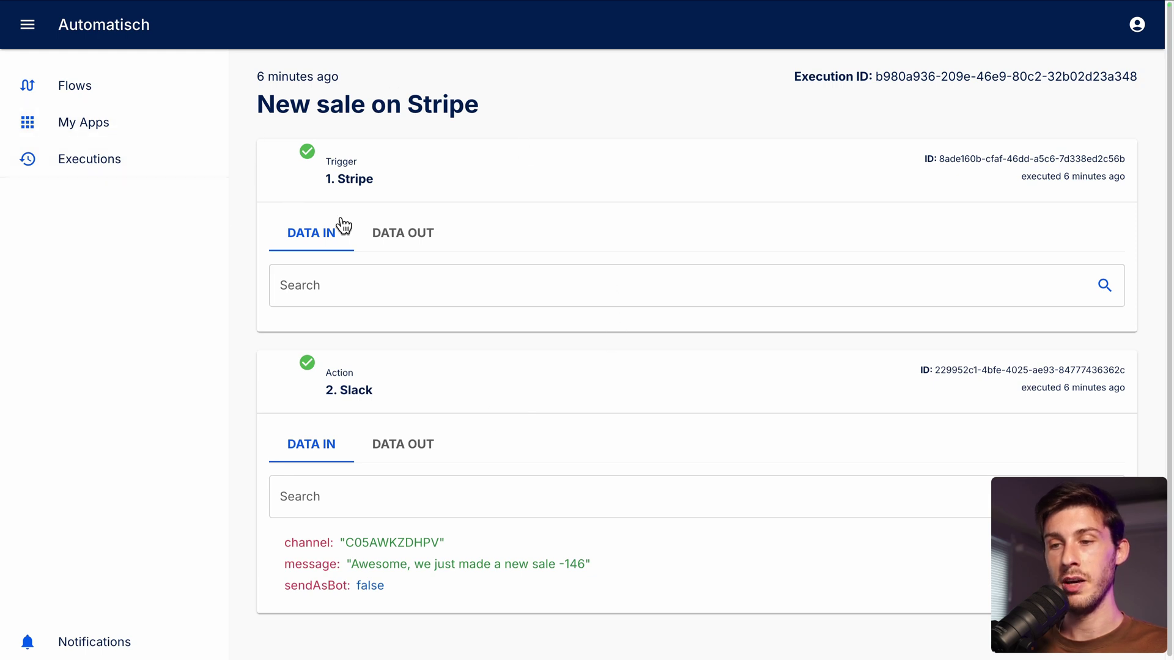
left_click(384, 232)
scroll(305, 356, "down", 3)
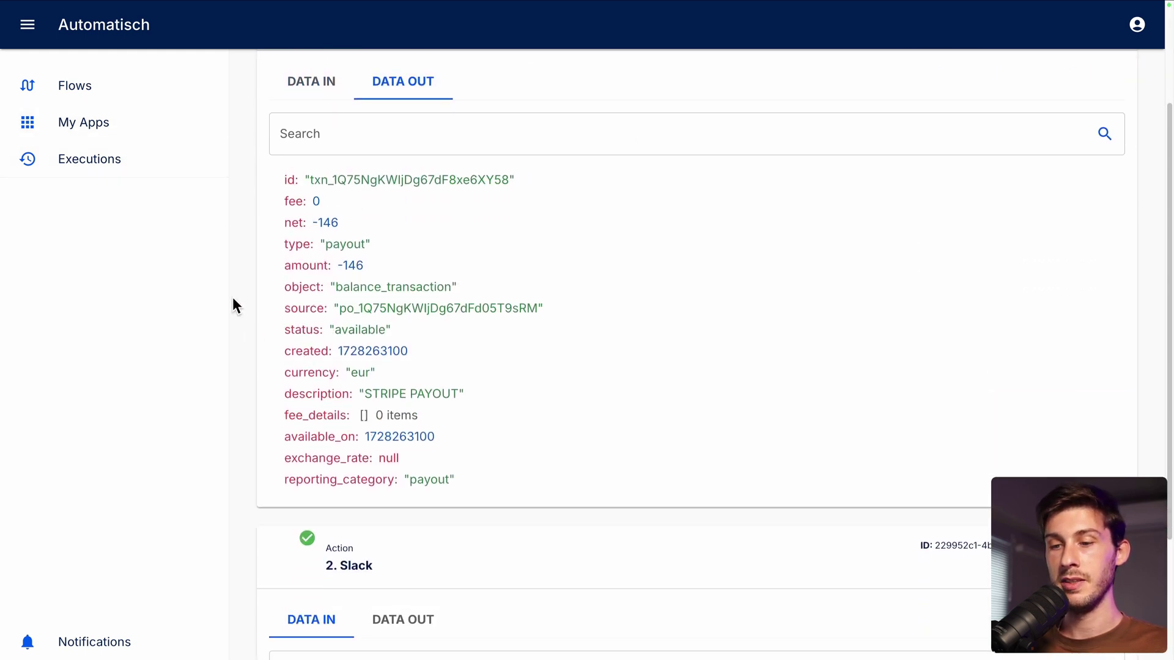
scroll(630, 380, "down", 3)
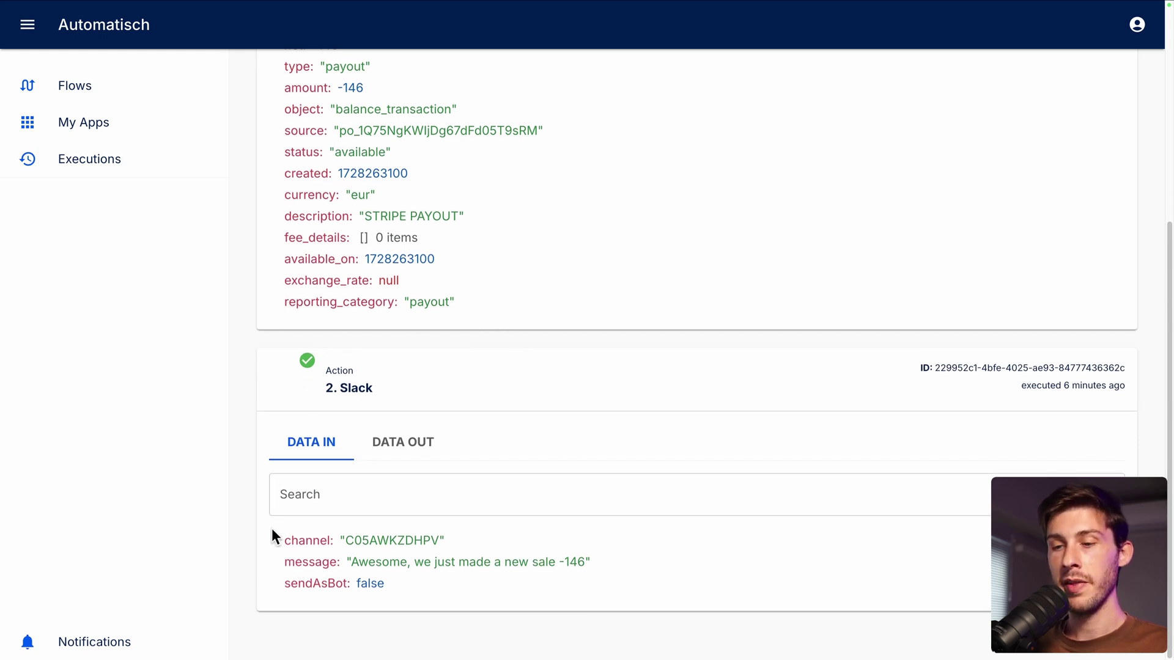
left_click(402, 442)
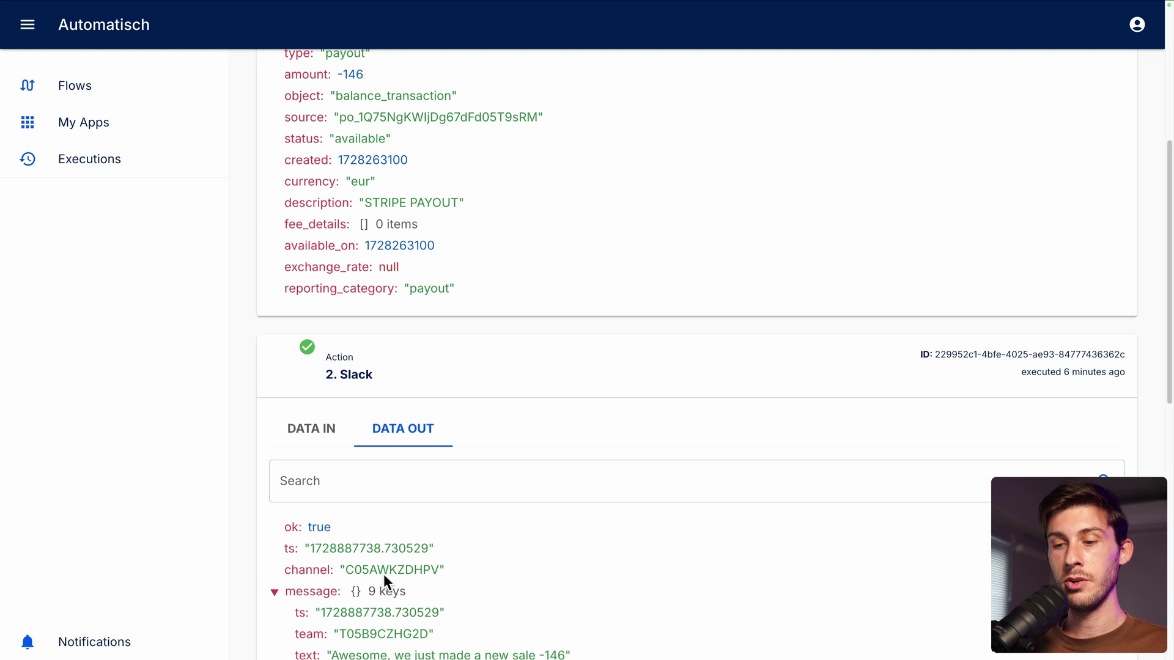
scroll(383, 574, "down", 4)
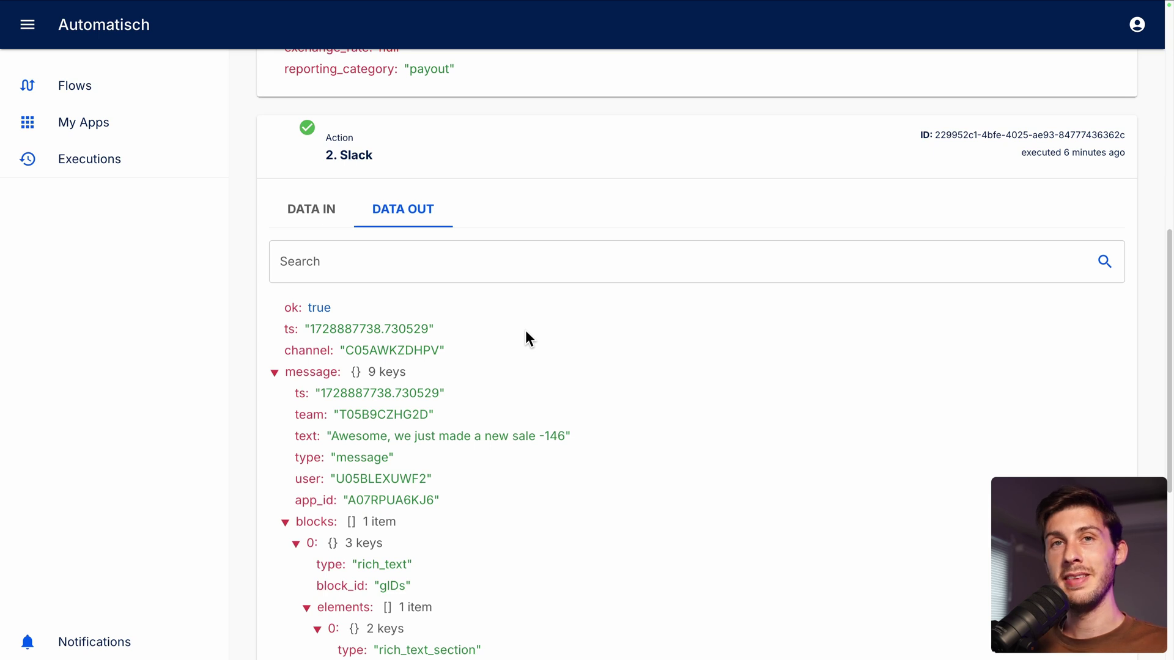
scroll(526, 330, "up", 8)
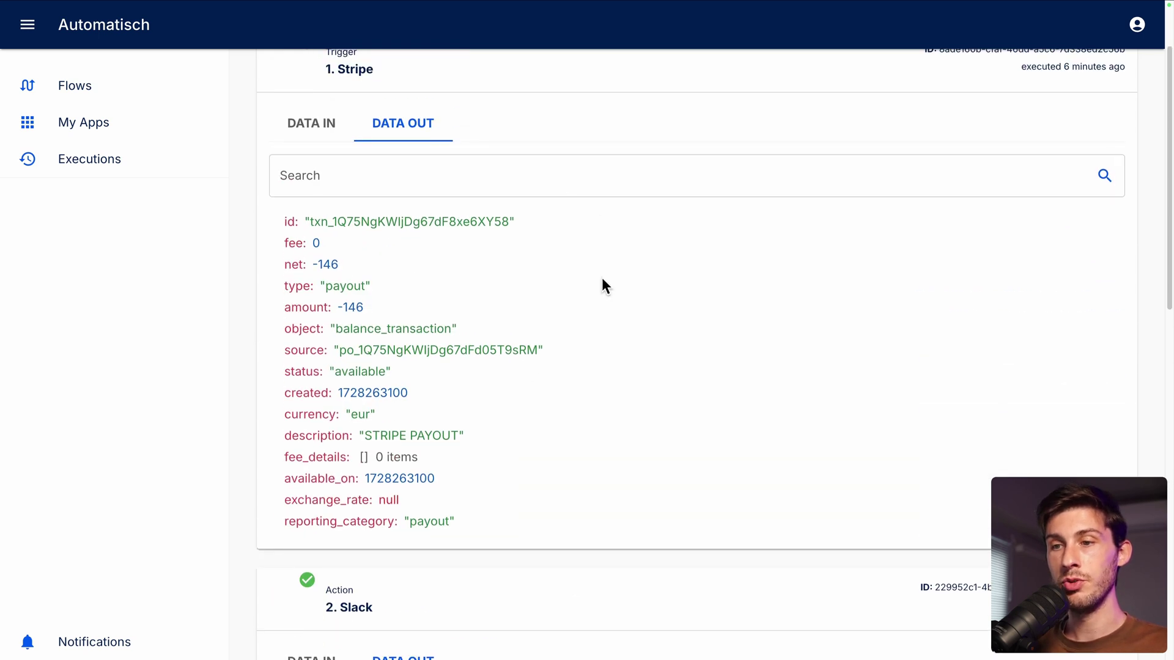
scroll(602, 285, "up", 2)
scroll(601, 281, "down", 7)
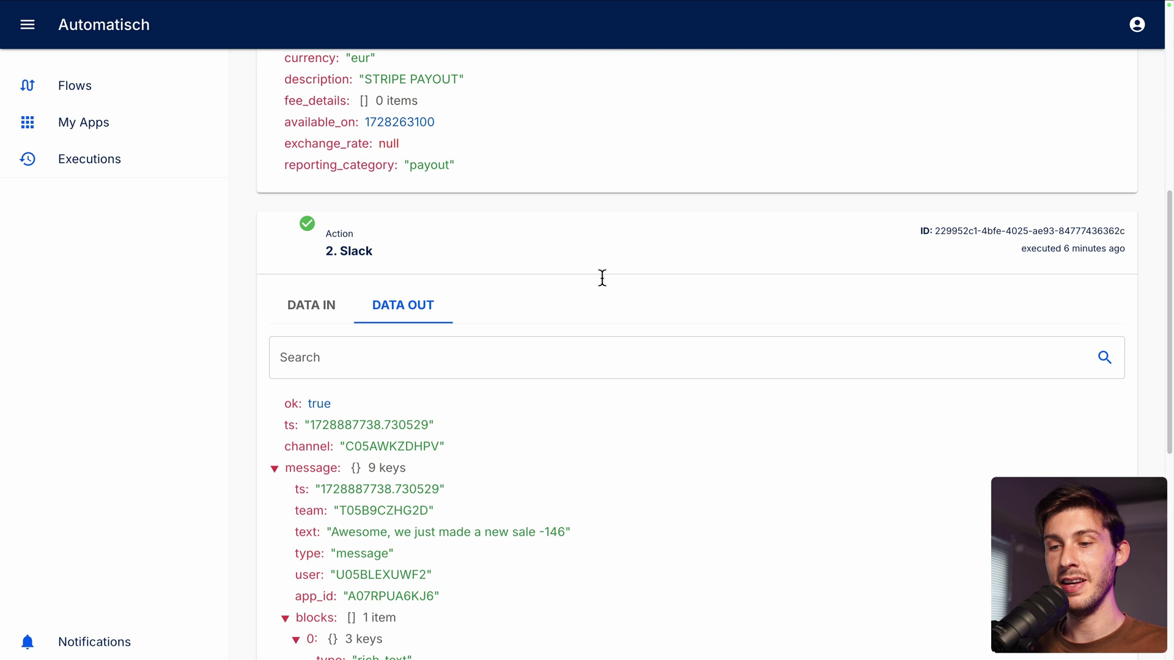
scroll(602, 277, "down", 1)
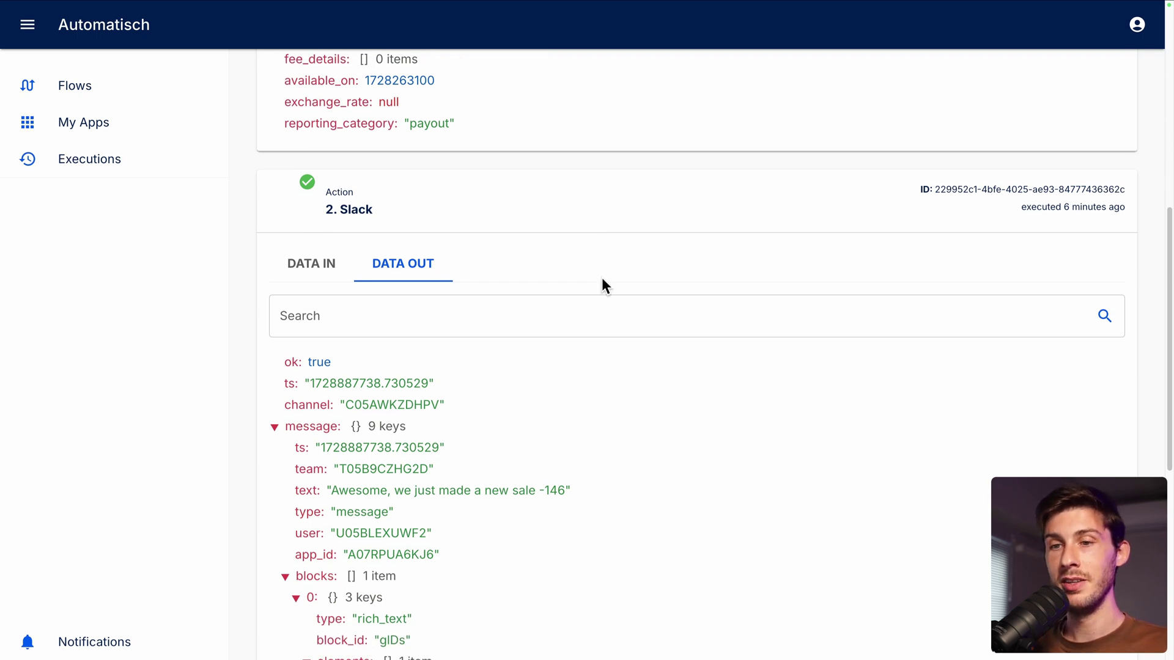
Step: Open Notifications and scroll through the Version 0.13.0 and 0.12.0 release notes
left_click(45, 645)
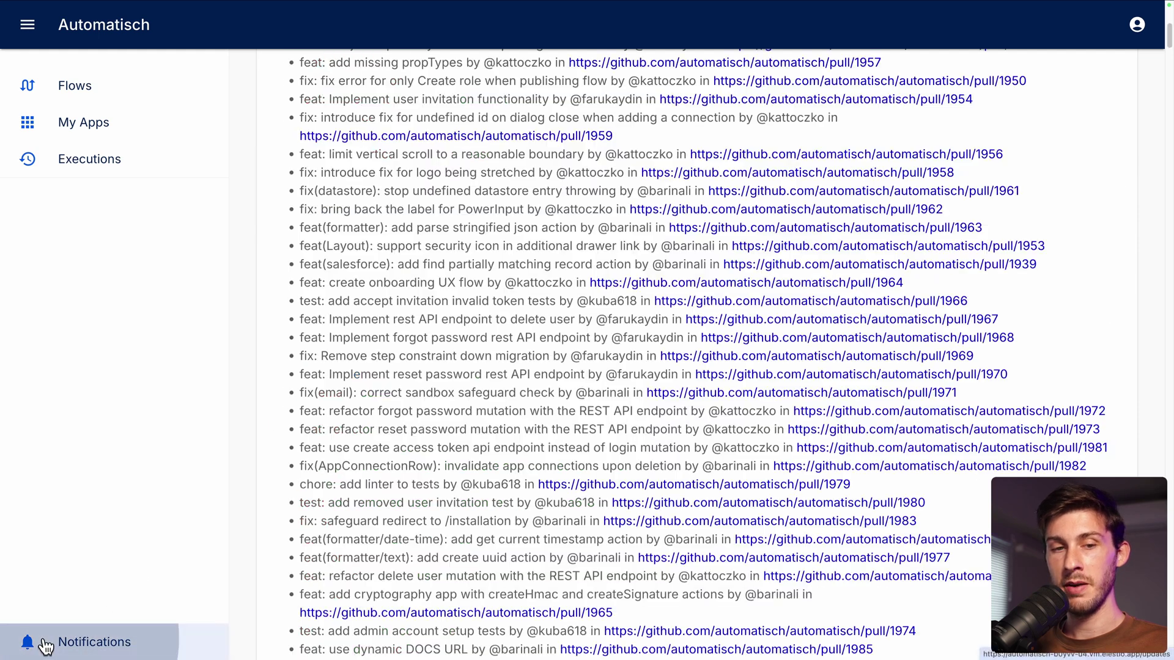
scroll(474, 218, "up", 8)
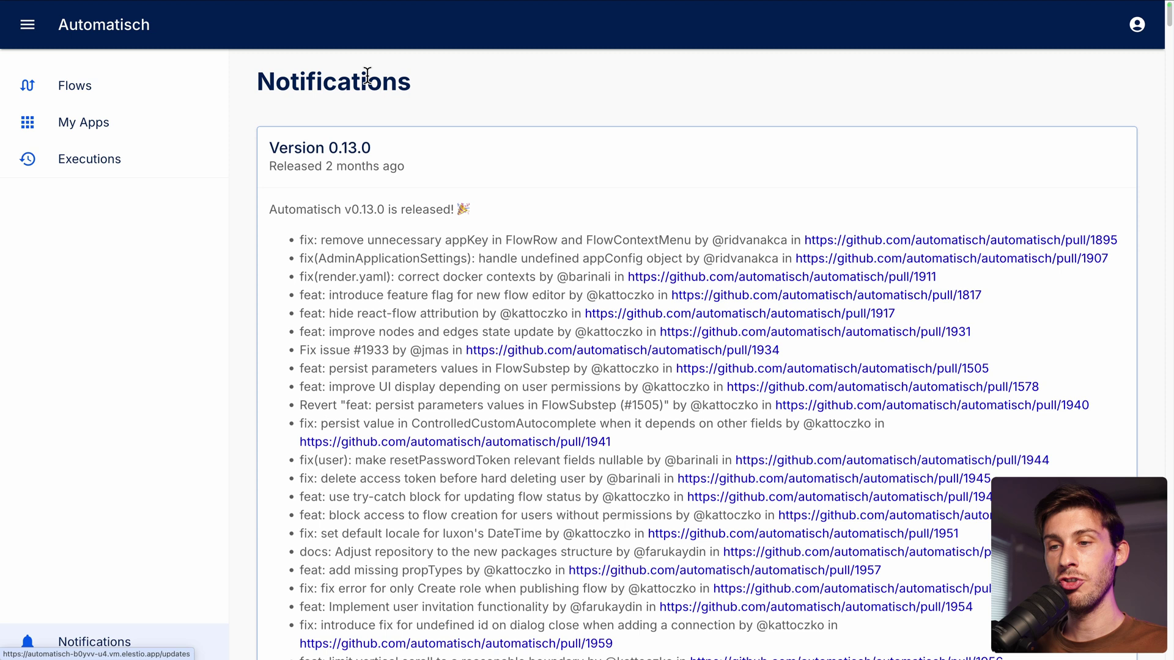
scroll(279, 352, "down", 3)
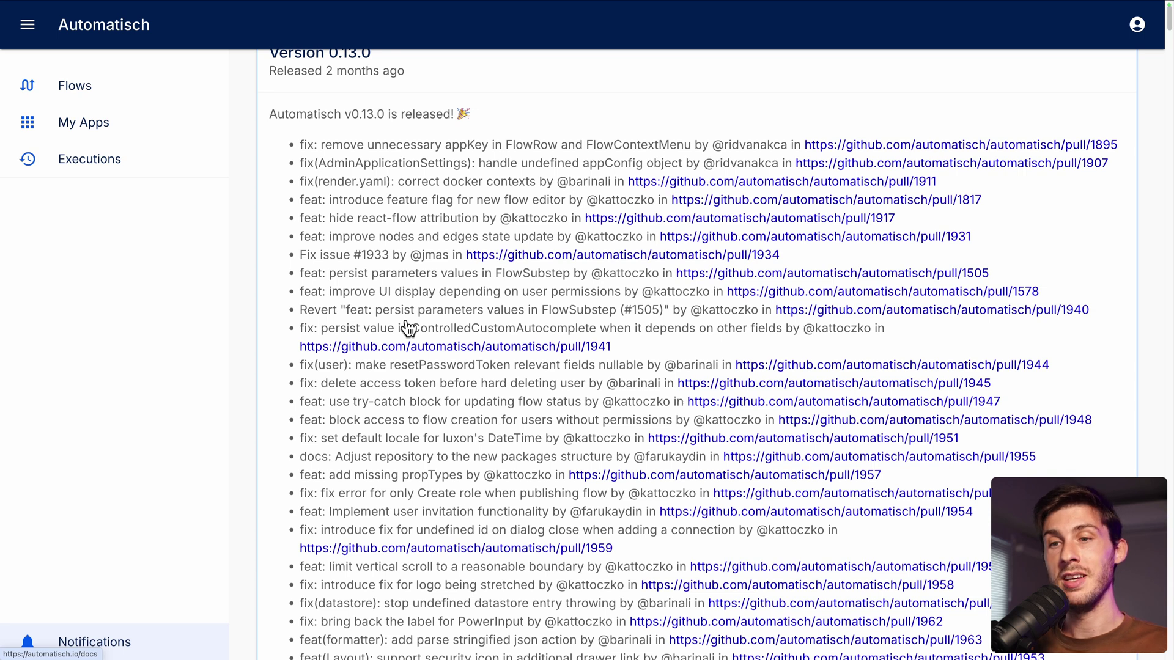
scroll(408, 328, "down", 20)
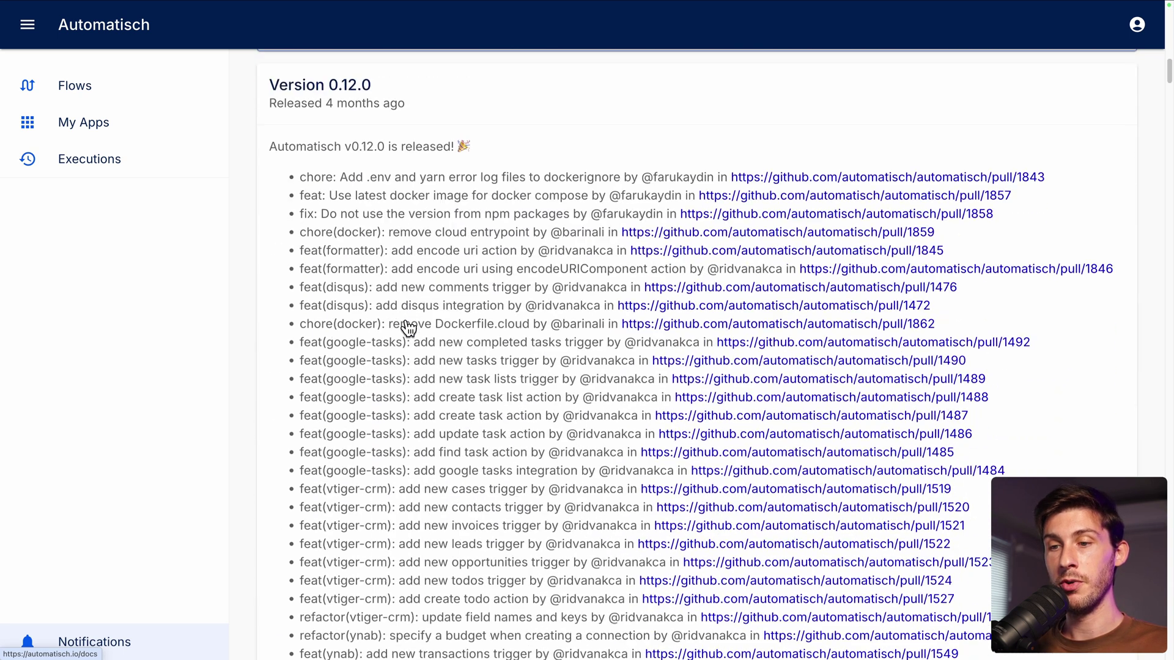
scroll(409, 328, "down", 2)
scroll(408, 329, "up", 20)
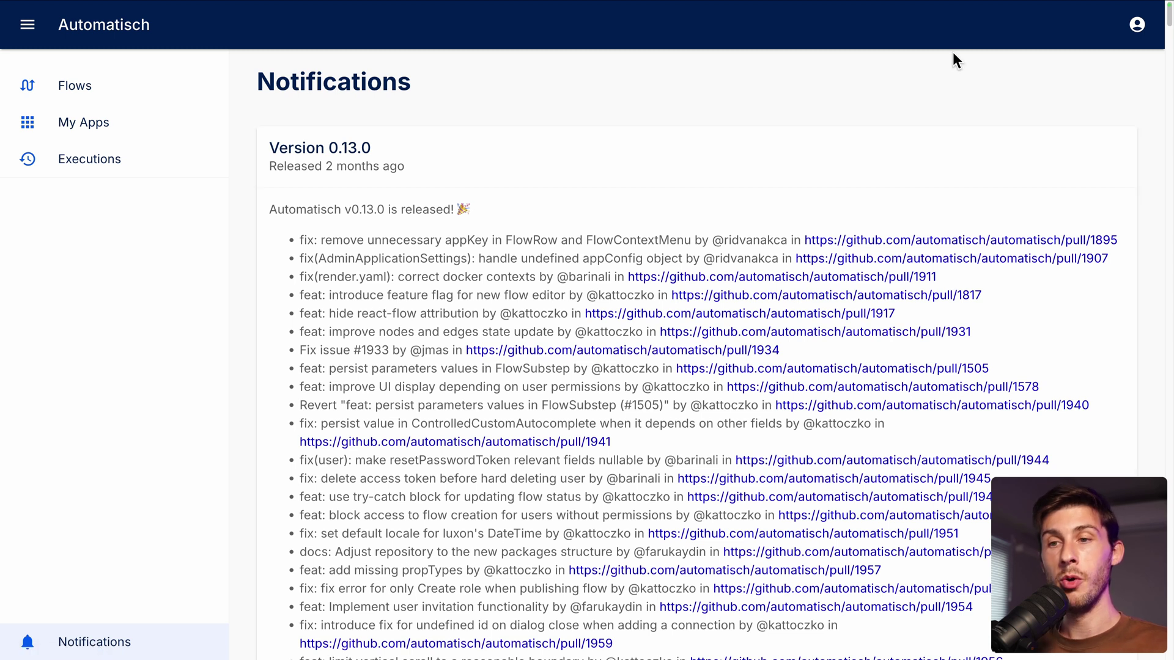
Step: Go to Admin user management from the account menu and start a new user
left_click(1136, 25)
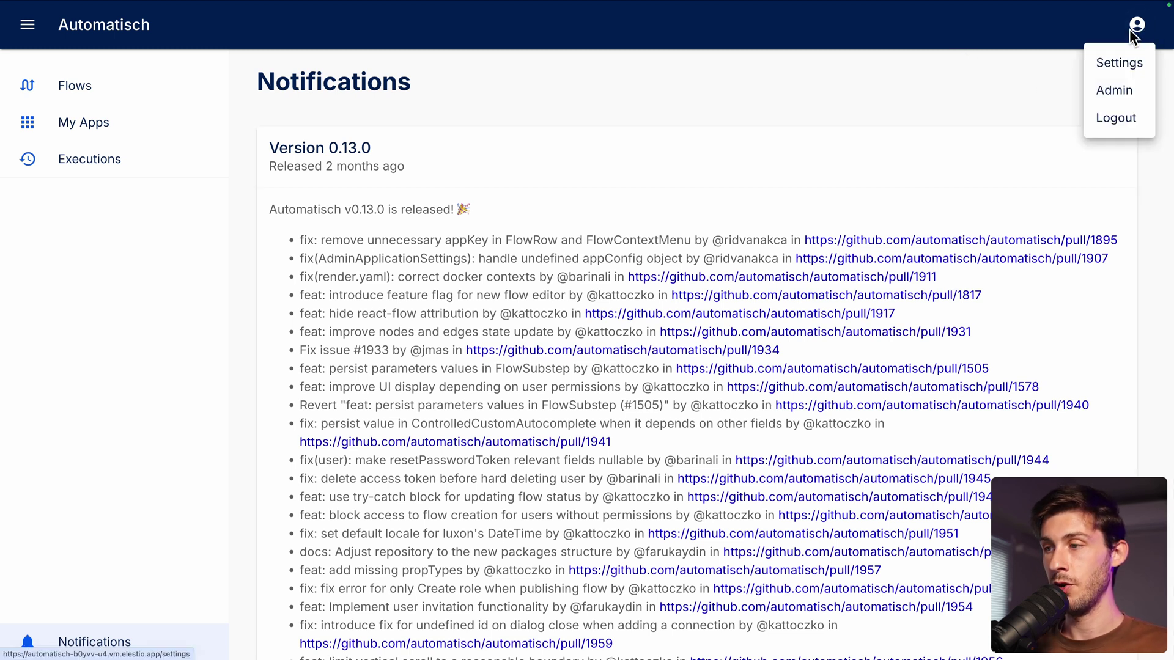
left_click(1112, 89)
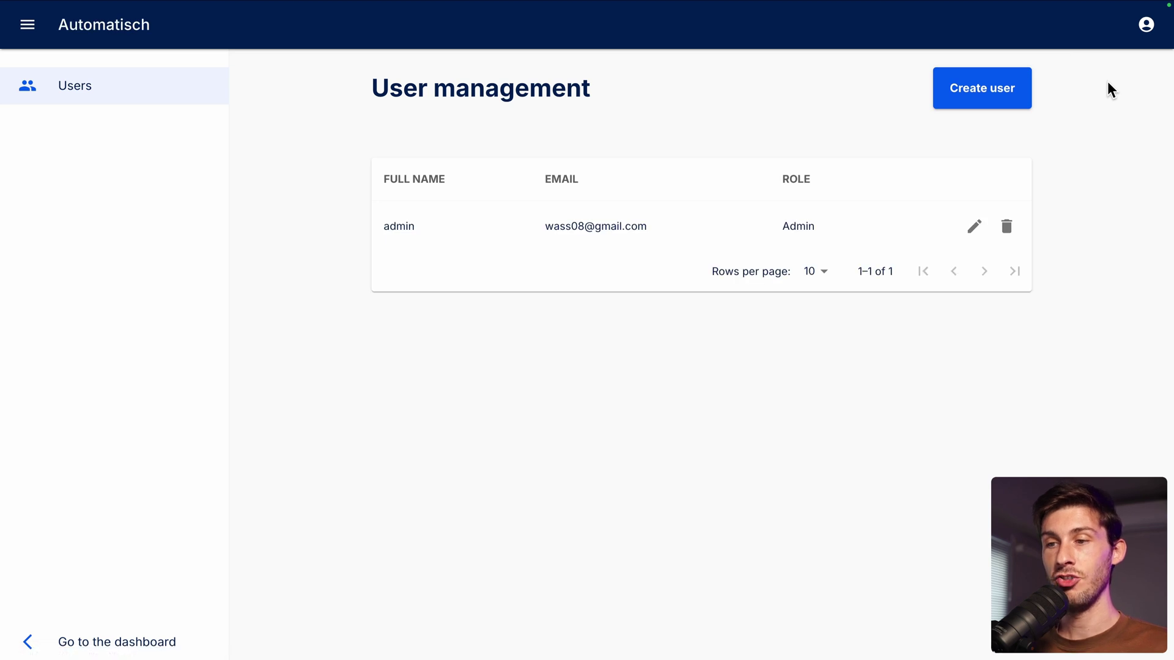
left_click(991, 102)
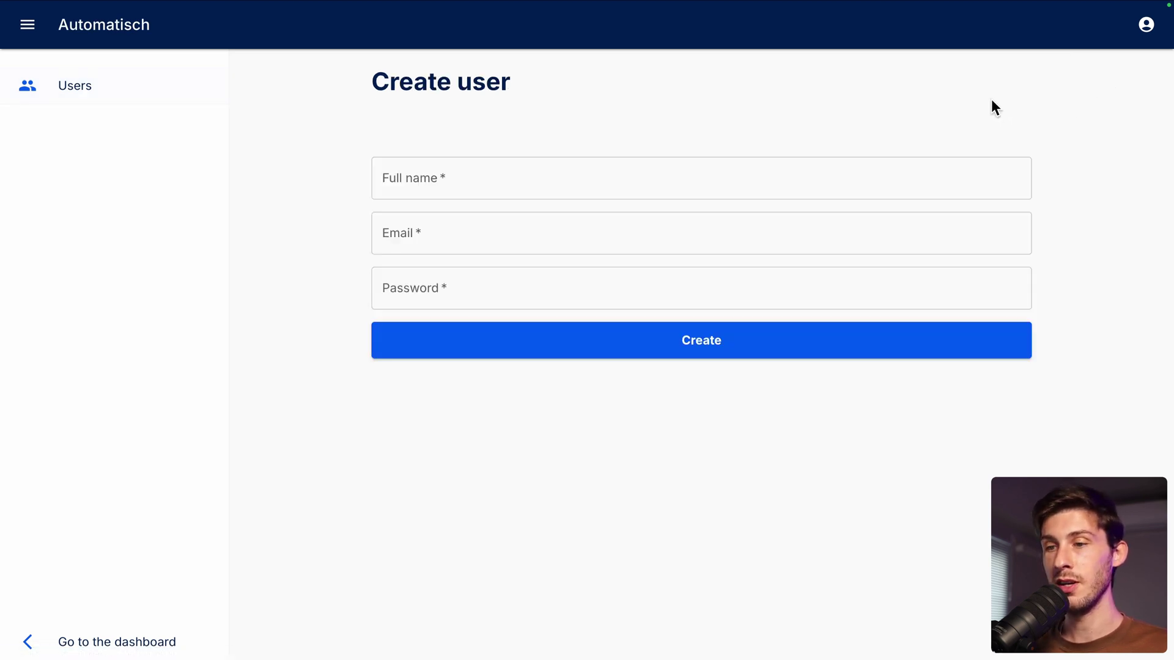
Step: Create the user with full name, email and password, then reopen and update their details
left_click(532, 184)
type("Jo")
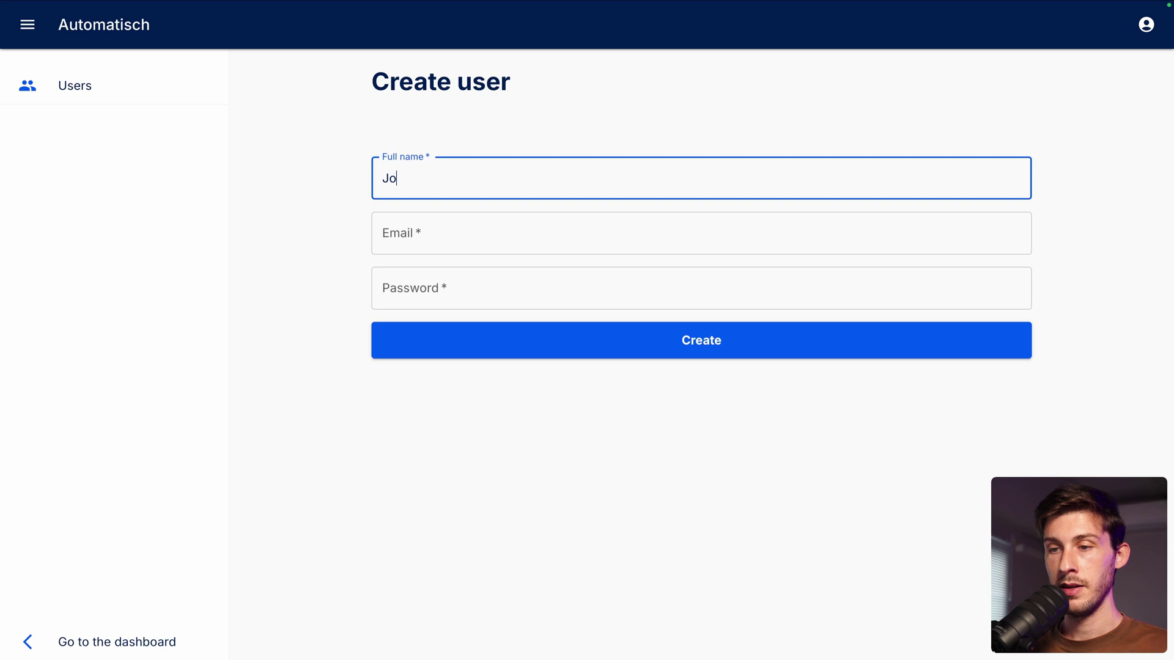
type("hn Doe")
key("Tab")
type("john@doe.com")
key("Tab")
type("password")
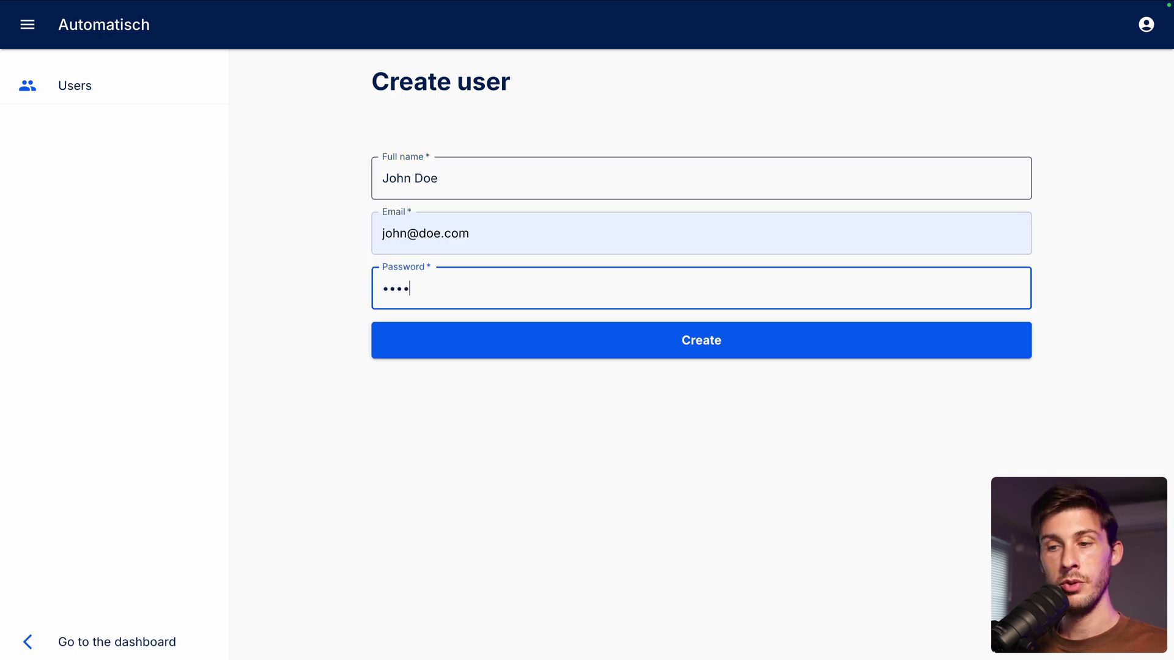
left_click(570, 343)
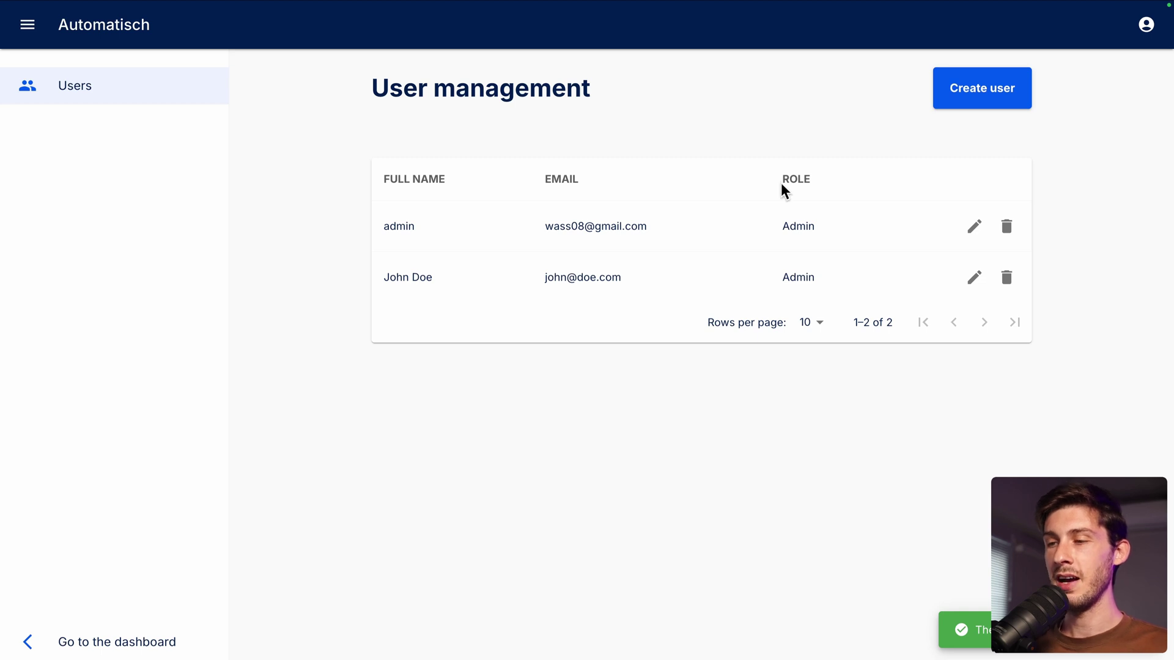
left_click(971, 278)
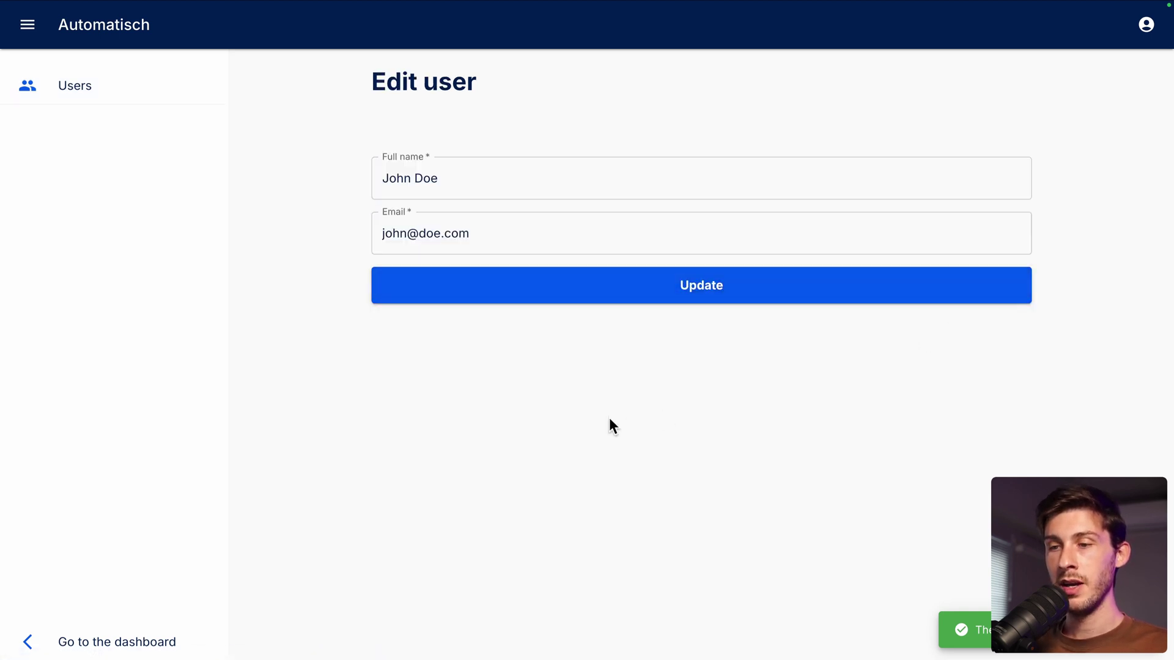
left_click(577, 300)
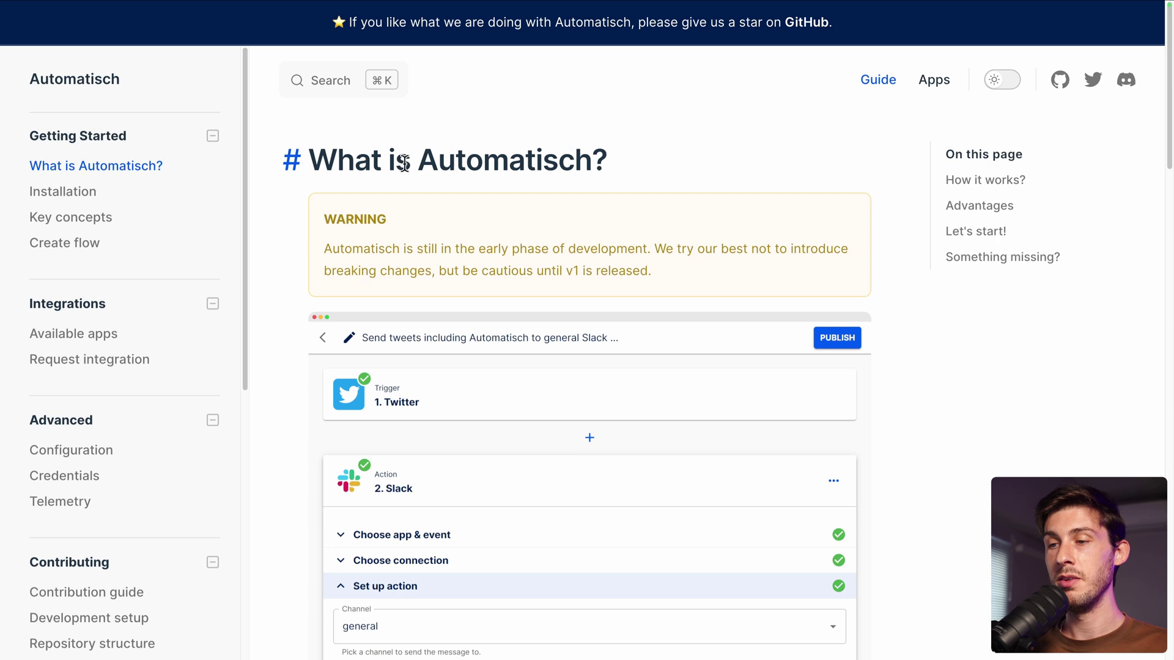
Step: Scroll through 'What is Automatisch?' covering how it works, its advantages, and where to start
scroll(404, 163, "down", 10)
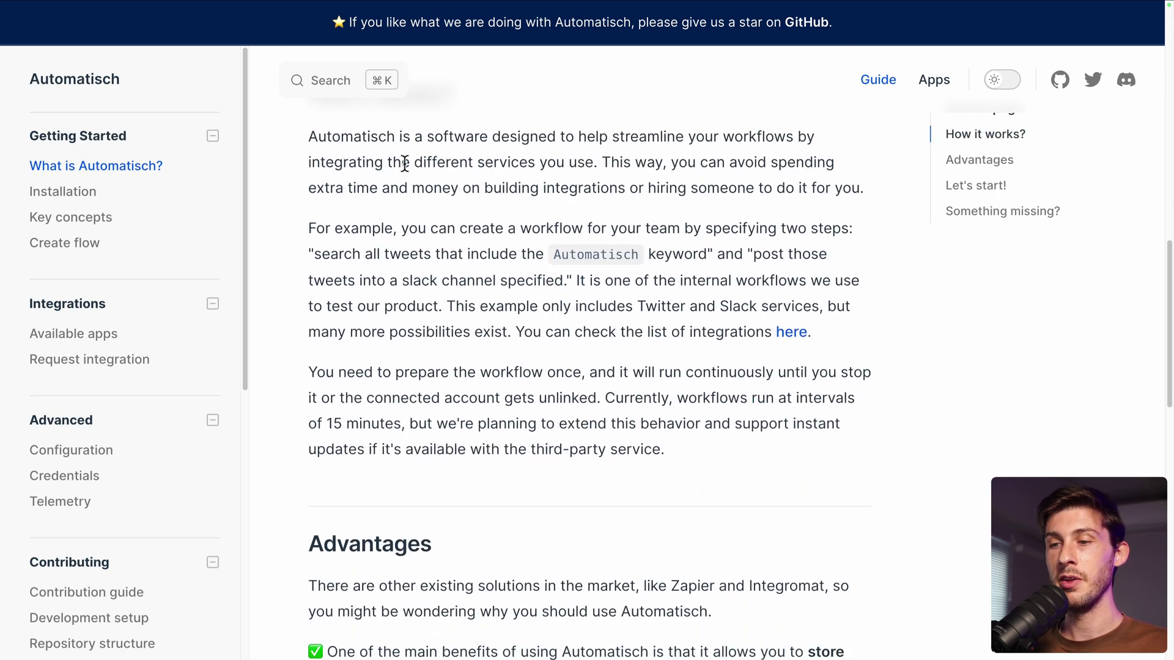
scroll(404, 163, "down", 8)
scroll(163, 301, "down", 5)
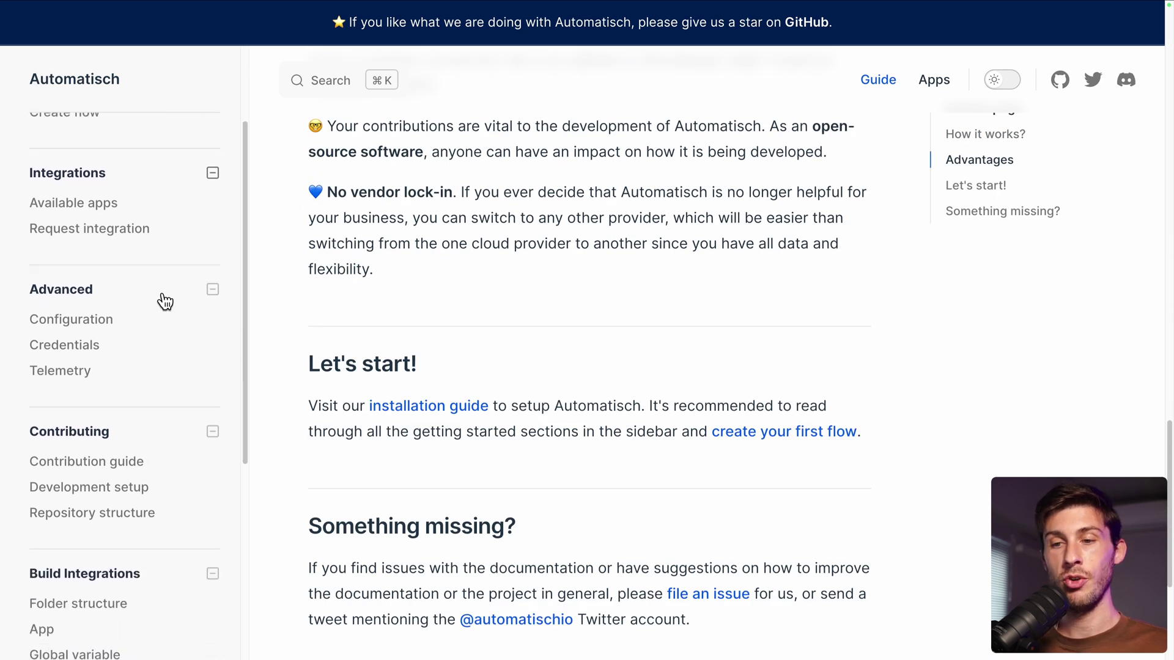